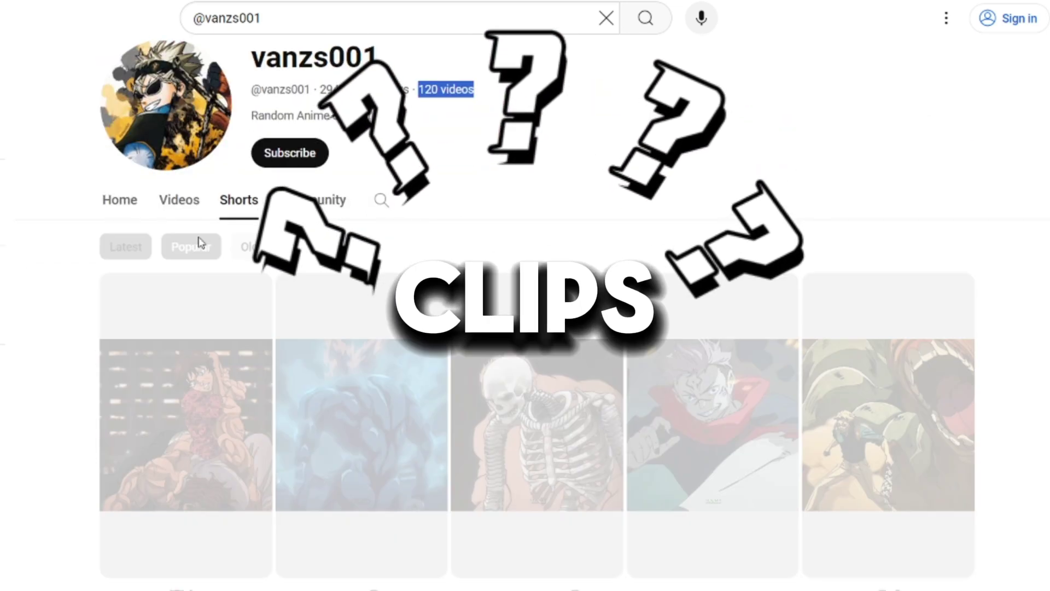
{"action": "scroll", "coordinate": [321, 92], "scroll_direction": "down", "scroll_amount": 2}
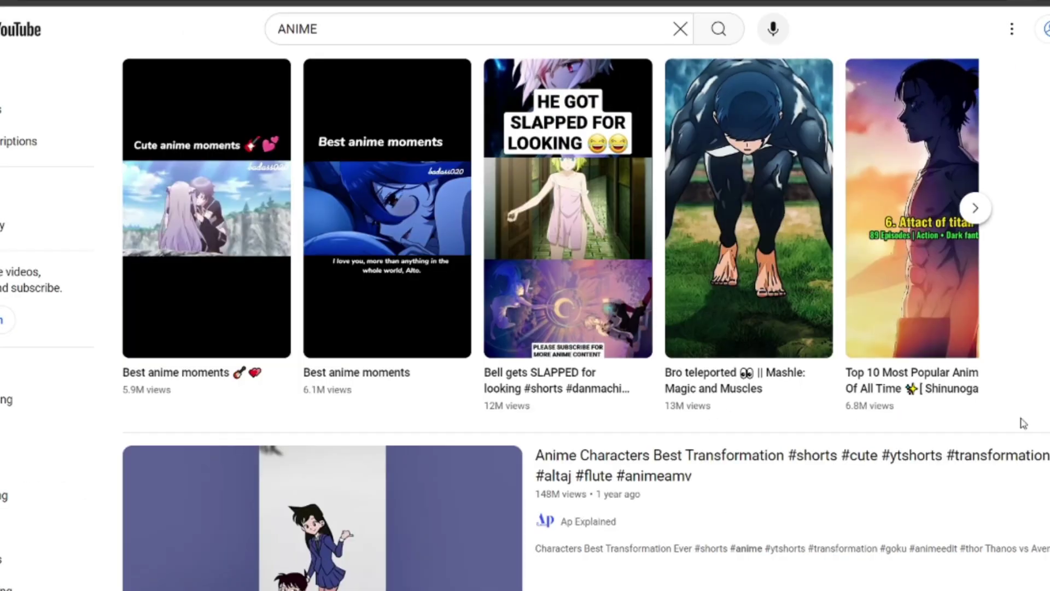
{"action": "scroll", "coordinate": [985, 274], "scroll_direction": "up", "scroll_amount": 1}
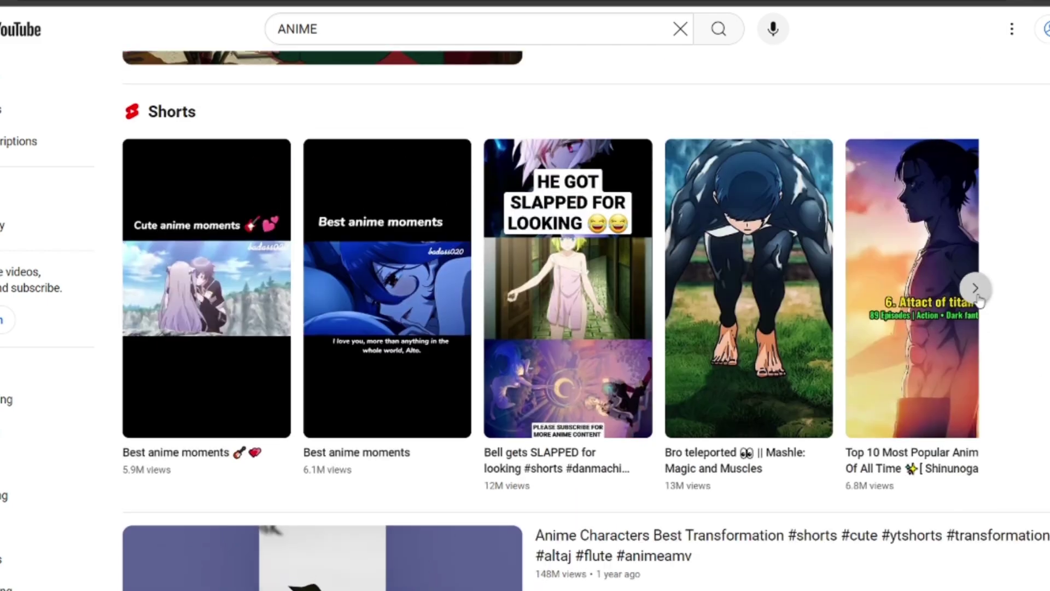
Page to the next set of most-viewed anime shorts on the ANIME Shorts shelf.
{"action": "left_click", "coordinate": [975, 288]}
{"action": "scroll", "coordinate": [576, 487], "scroll_direction": "down", "scroll_amount": 1}
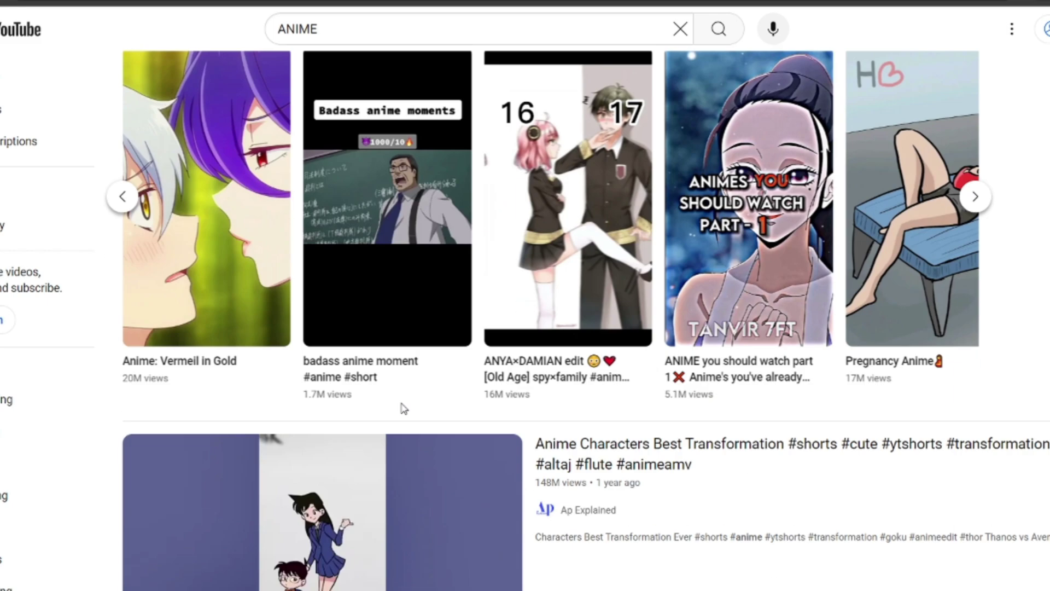
{"action": "scroll", "coordinate": [891, 403], "scroll_direction": "down", "scroll_amount": 3}
{"action": "scroll", "coordinate": [980, 331], "scroll_direction": "down", "scroll_amount": 2}
{"action": "scroll", "coordinate": [979, 333], "scroll_direction": "up", "scroll_amount": 3}
{"action": "scroll", "coordinate": [979, 332], "scroll_direction": "up", "scroll_amount": 3}
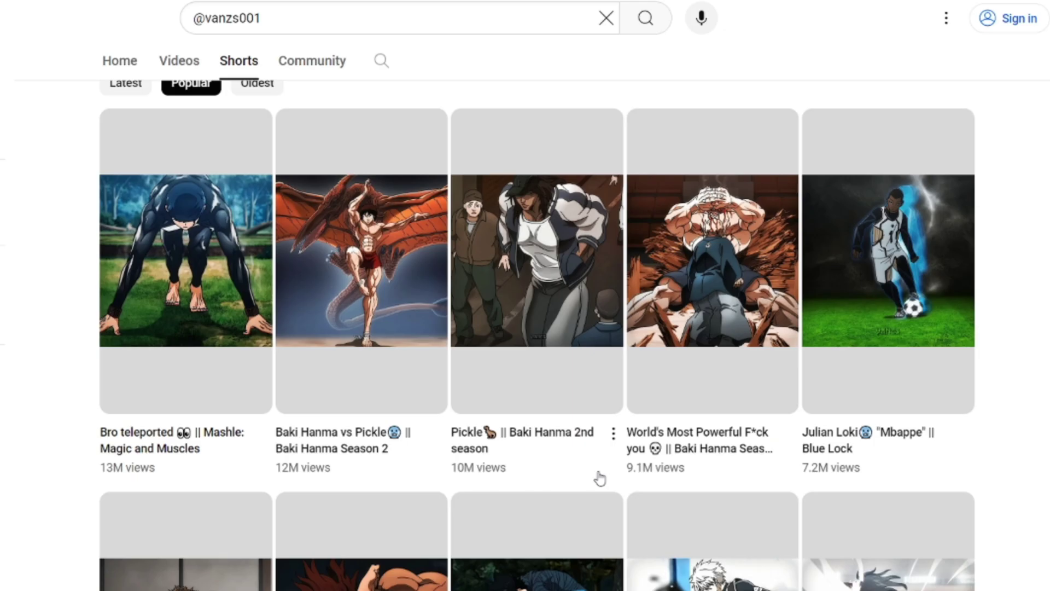
{"action": "scroll", "coordinate": [838, 473], "scroll_direction": "down", "scroll_amount": 2}
{"action": "scroll", "coordinate": [104, 490], "scroll_direction": "down", "scroll_amount": 2}
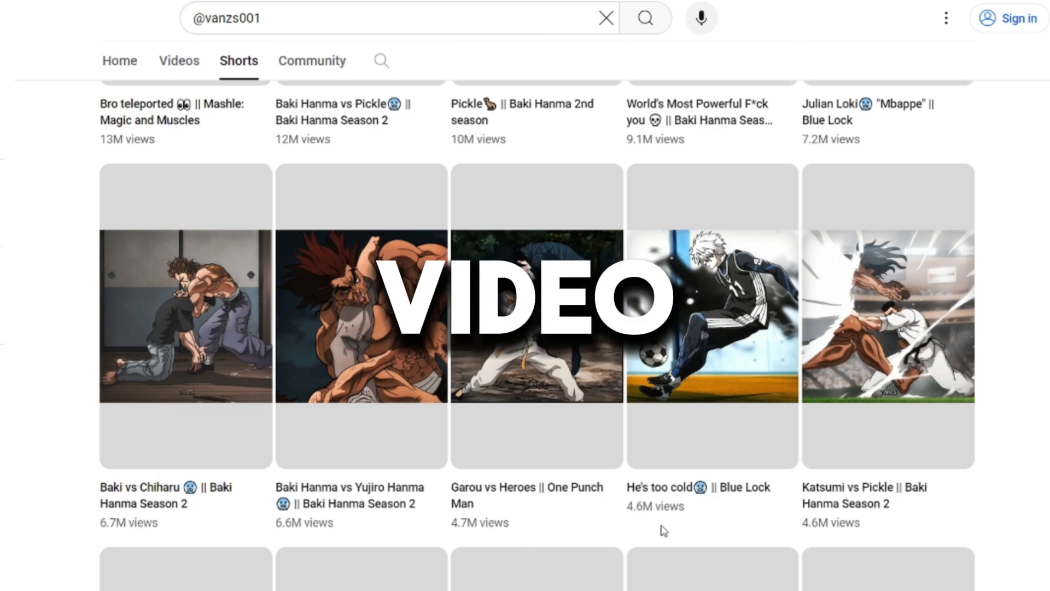
{"action": "scroll", "coordinate": [679, 514], "scroll_direction": "down", "scroll_amount": 3}
{"action": "scroll", "coordinate": [318, 412], "scroll_direction": "down", "scroll_amount": 3}
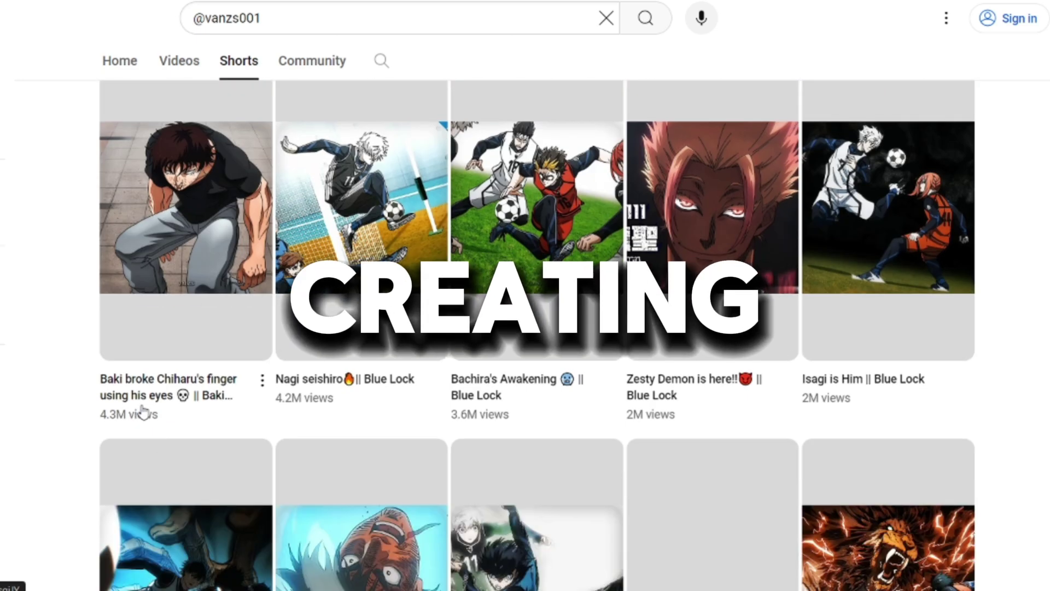
{"action": "scroll", "coordinate": [484, 418], "scroll_direction": "down", "scroll_amount": 3}
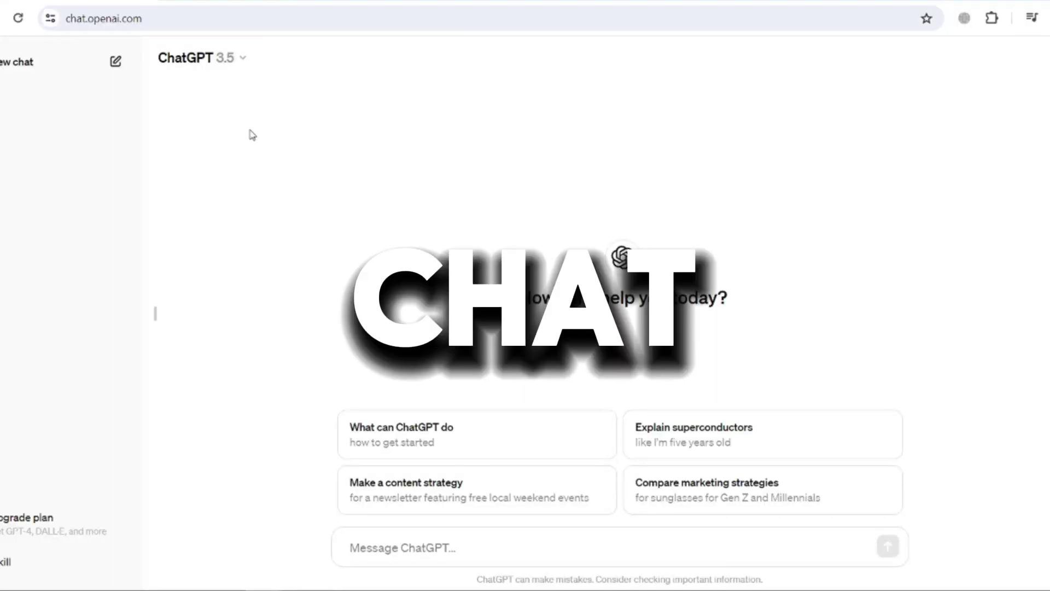
Look over the model list and the Upgrade to Plus plan options, then dismiss them.
{"action": "left_click", "coordinate": [197, 58]}
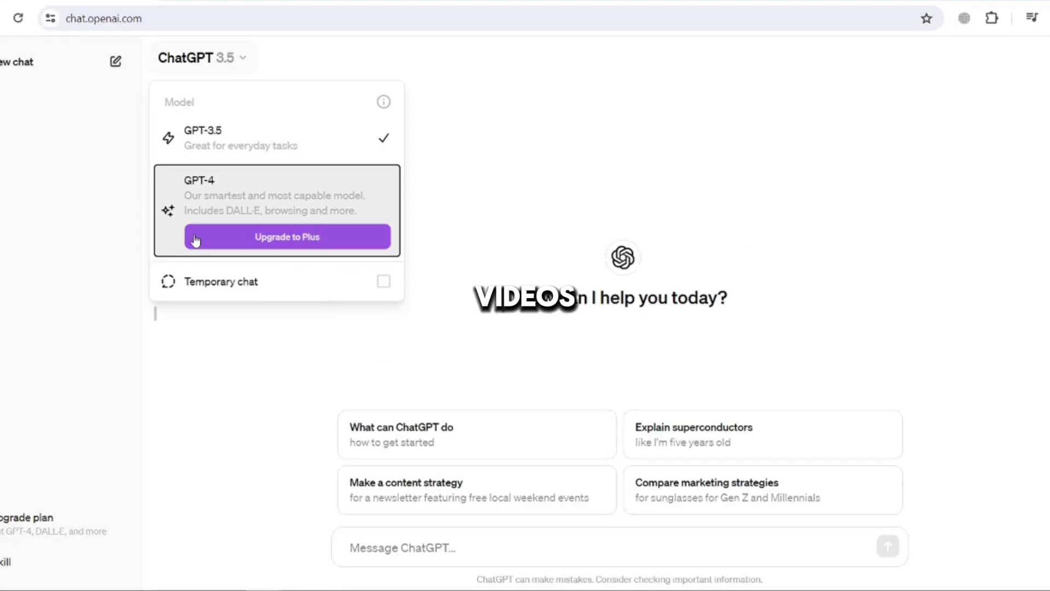
{"action": "left_click", "coordinate": [195, 238]}
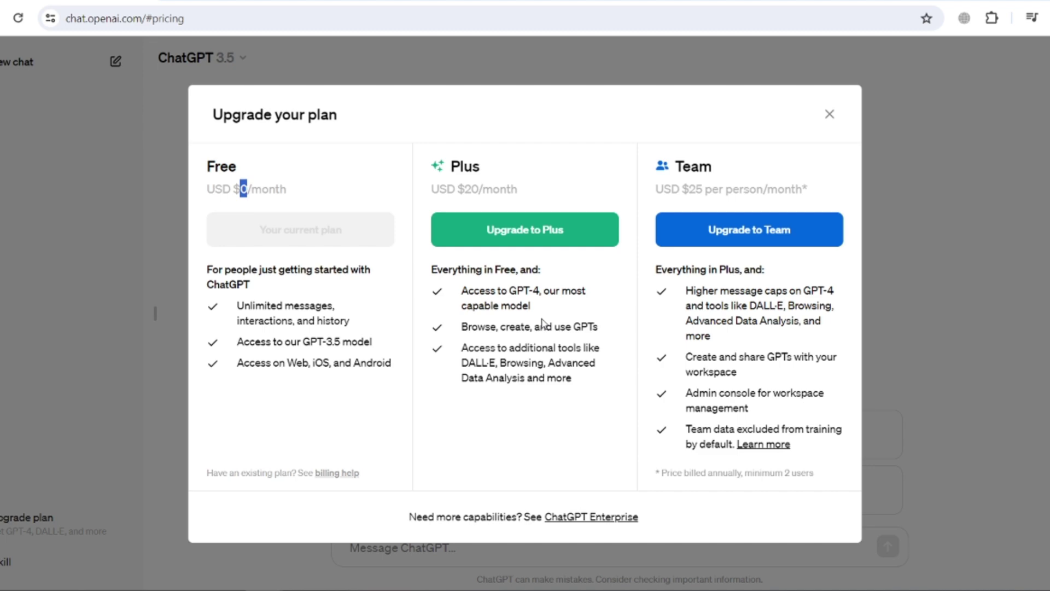
{"action": "key", "text": "Escape"}
Paste the five-Stoic-quote analogy prompt into the message box and review its instructions and example.
{"action": "key", "text": "ctrl+v"}
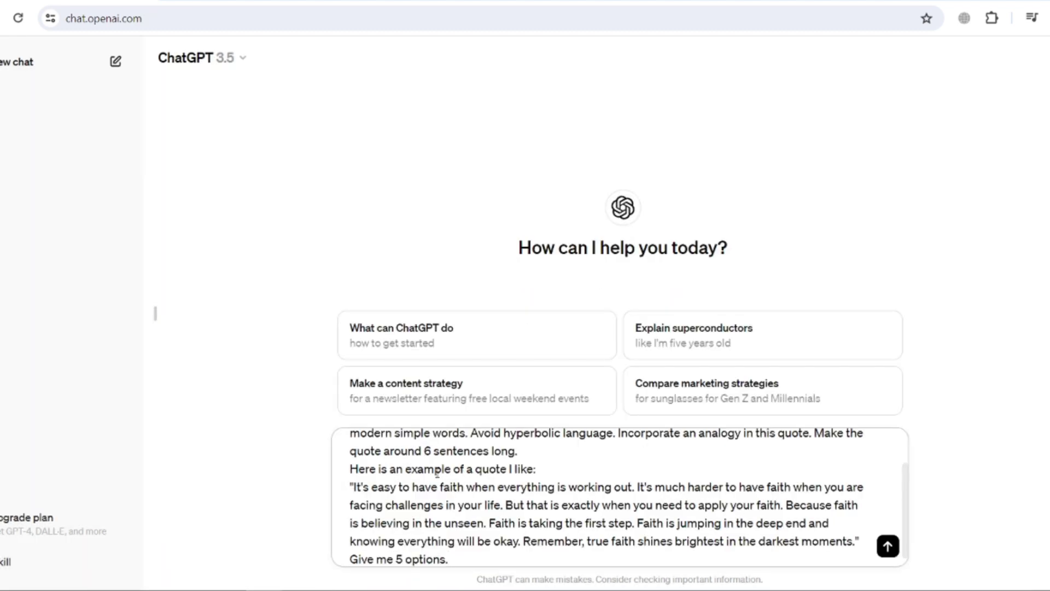
{"action": "scroll", "coordinate": [410, 525], "scroll_direction": "up", "scroll_amount": 3}
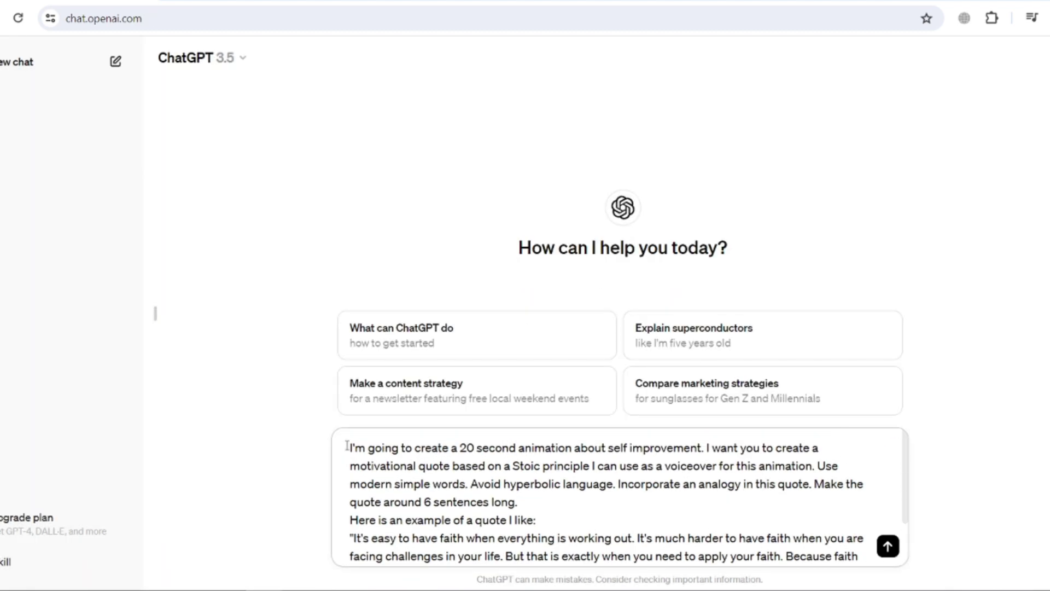
{"action": "left_click_drag", "start_coordinate": [471, 463], "coordinate": [555, 484]}
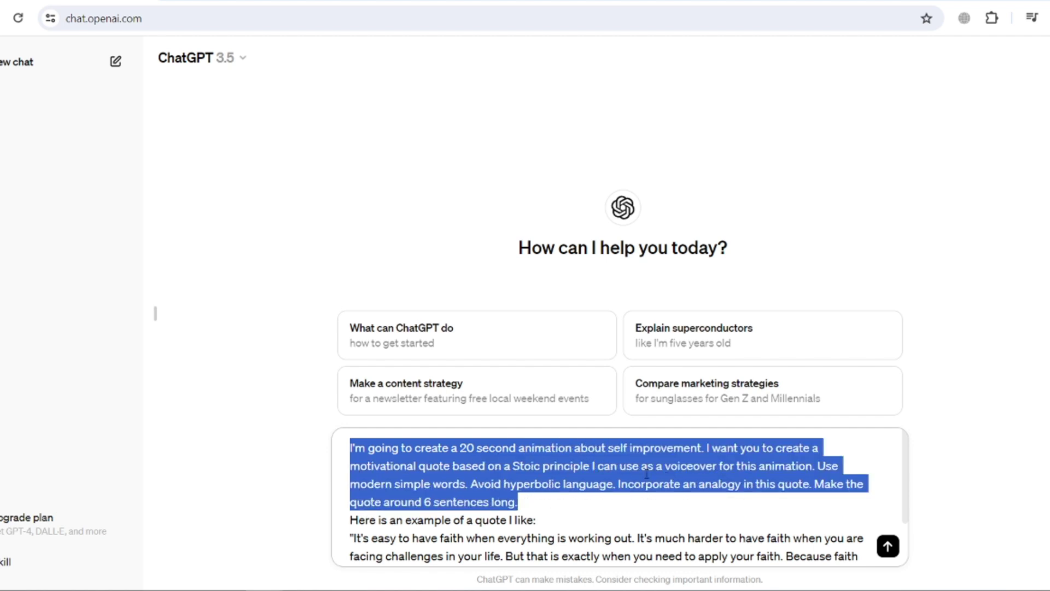
{"action": "scroll", "coordinate": [646, 472], "scroll_direction": "down", "scroll_amount": 2}
{"action": "left_click_drag", "start_coordinate": [347, 461], "coordinate": [513, 545]}
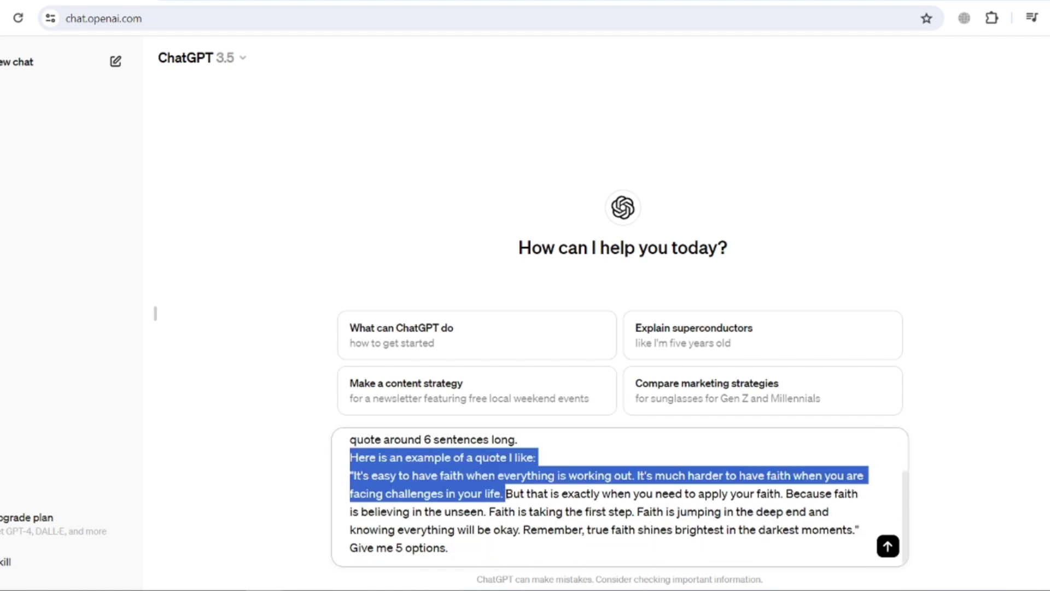
{"action": "left_click", "coordinate": [490, 541]}
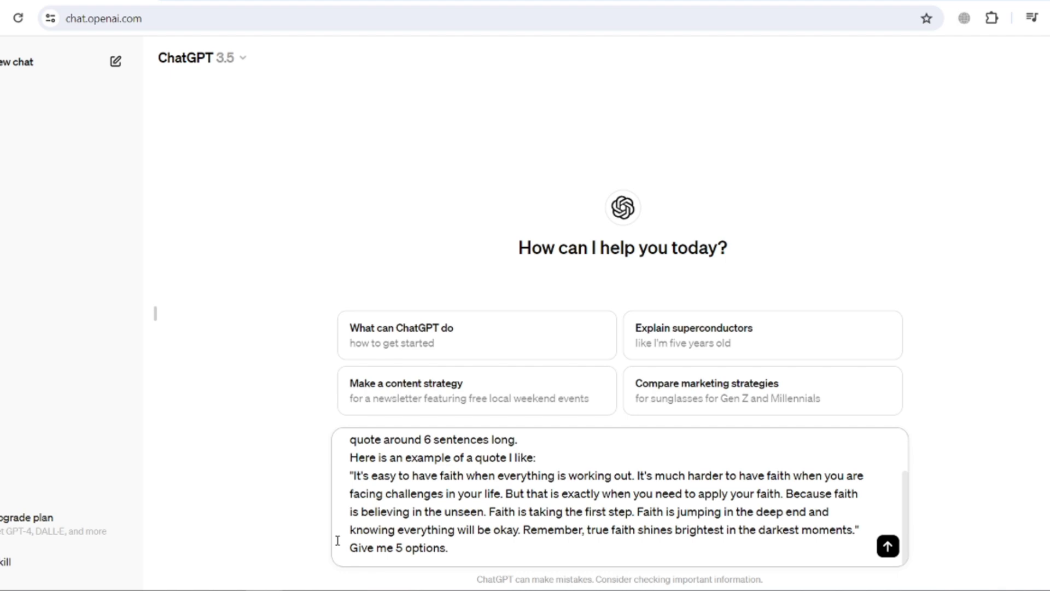
Send the prompt and review the sculptor, garden-of-life and mountain-climbing quotes in the reply.
{"action": "key", "text": "Return"}
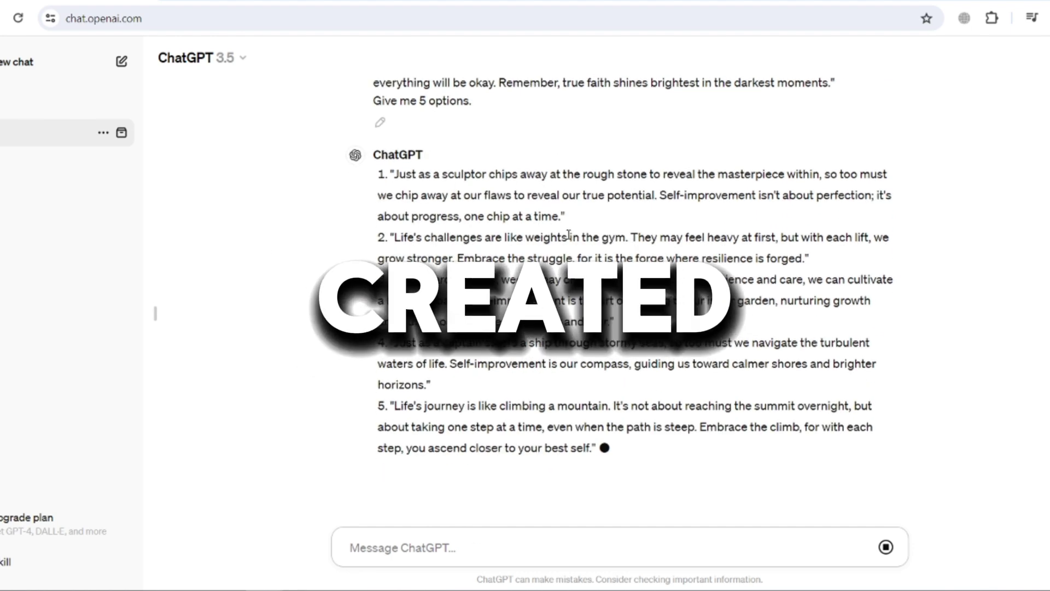
{"action": "scroll", "coordinate": [568, 235], "scroll_direction": "up", "scroll_amount": 1}
{"action": "scroll", "coordinate": [568, 235], "scroll_direction": "down", "scroll_amount": 1}
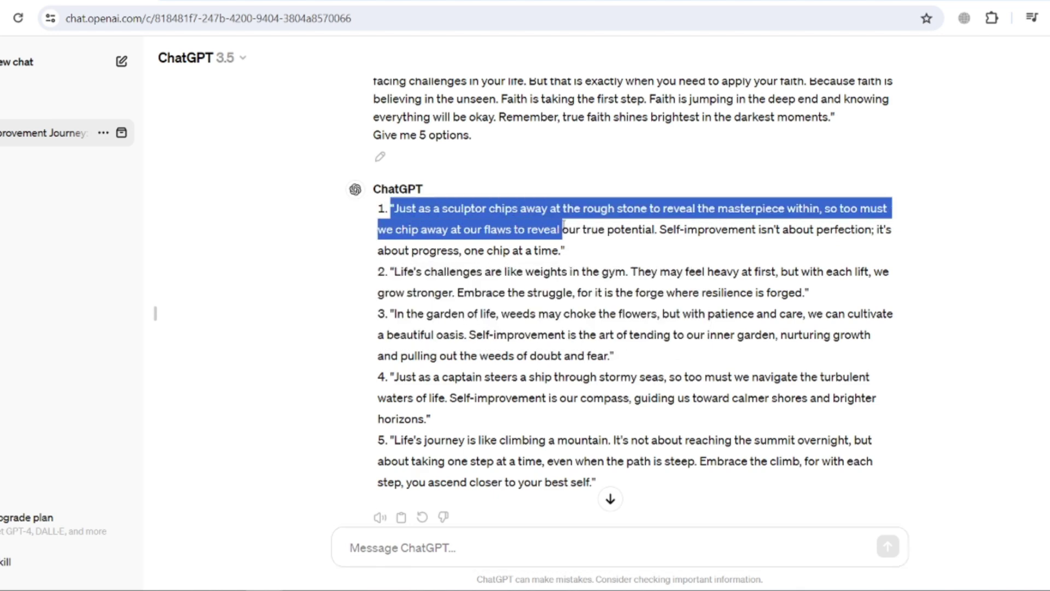
{"action": "left_click_drag", "start_coordinate": [590, 235], "coordinate": [558, 250]}
{"action": "left_click", "coordinate": [396, 252]}
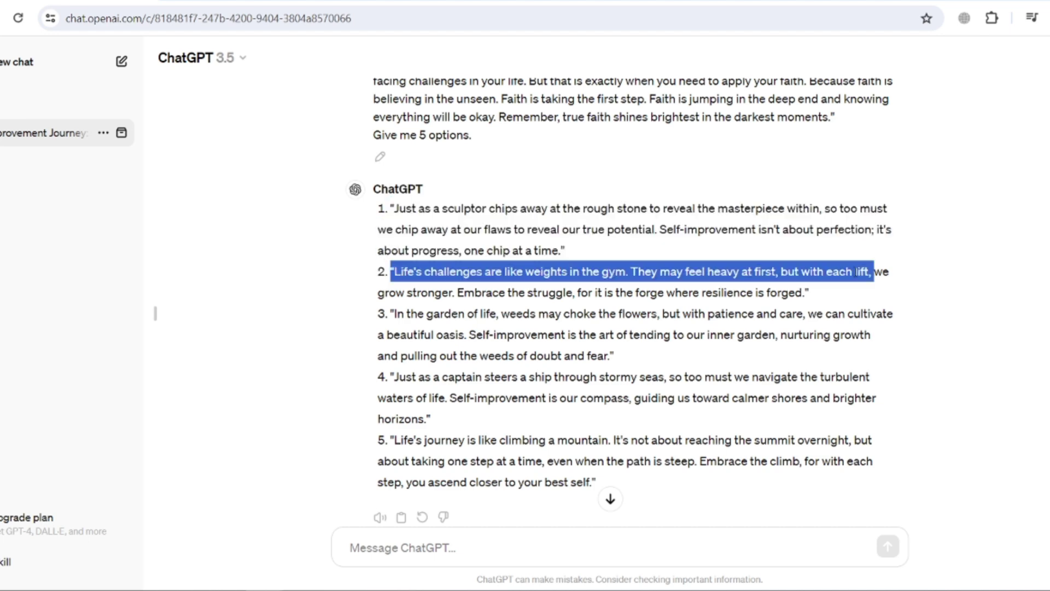
{"action": "left_click_drag", "start_coordinate": [379, 314], "coordinate": [636, 335]}
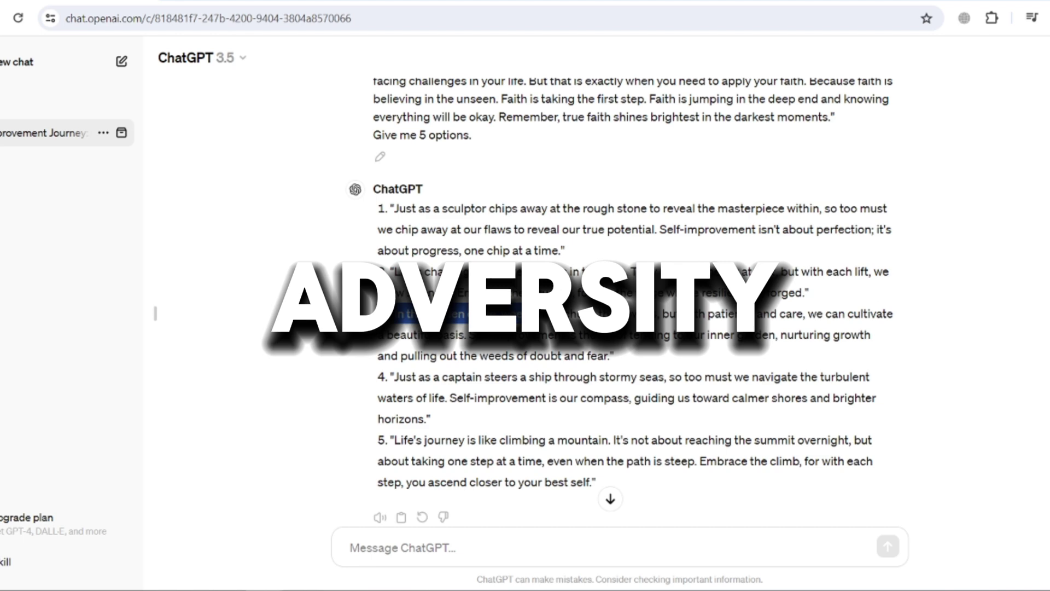
{"action": "left_click", "coordinate": [298, 399]}
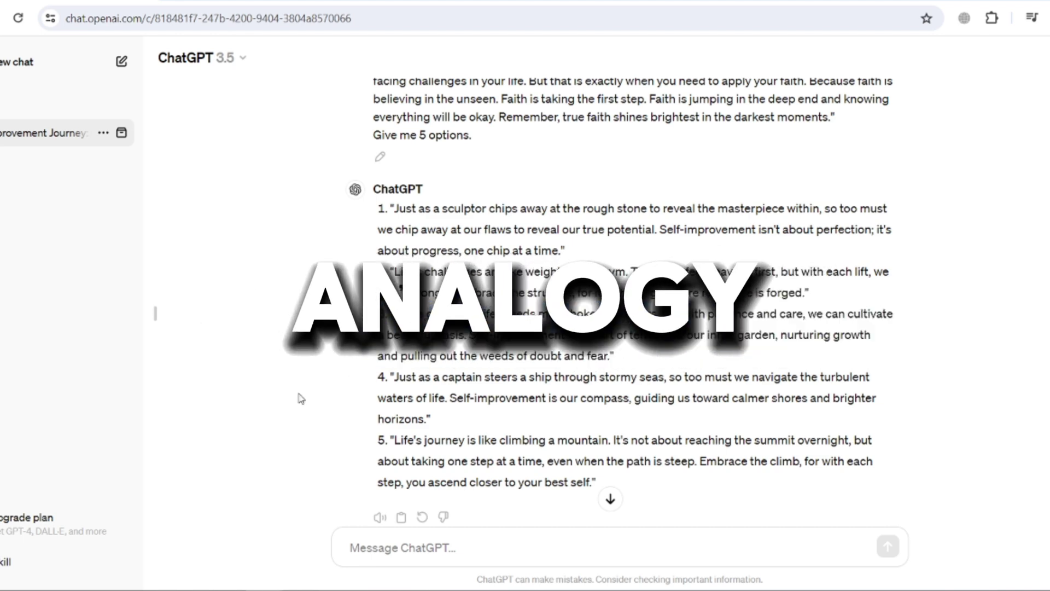
{"action": "scroll", "coordinate": [297, 399], "scroll_direction": "down", "scroll_amount": 2}
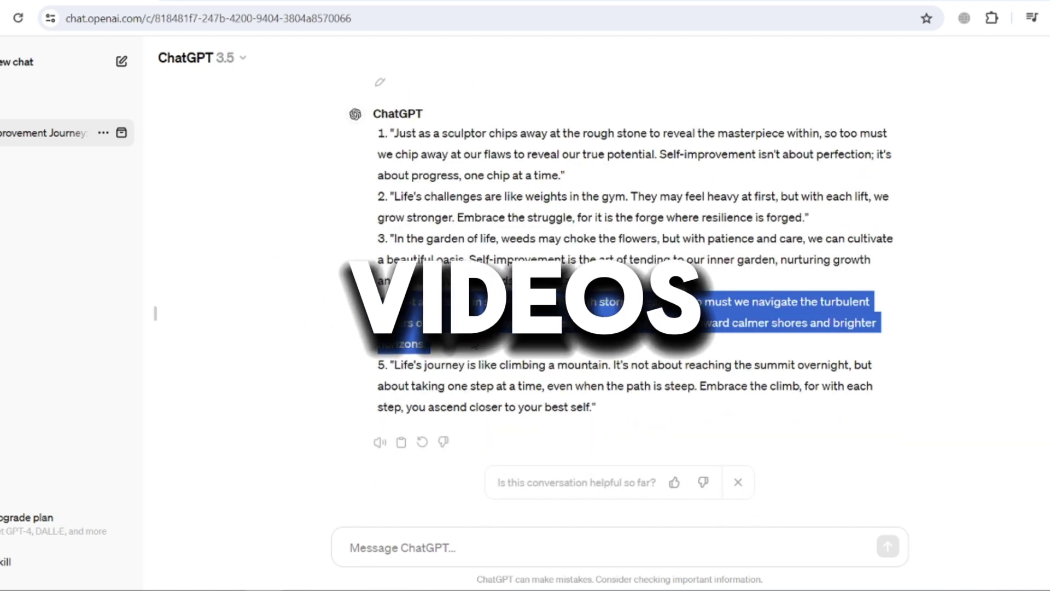
{"action": "left_click_drag", "start_coordinate": [389, 372], "coordinate": [582, 400]}
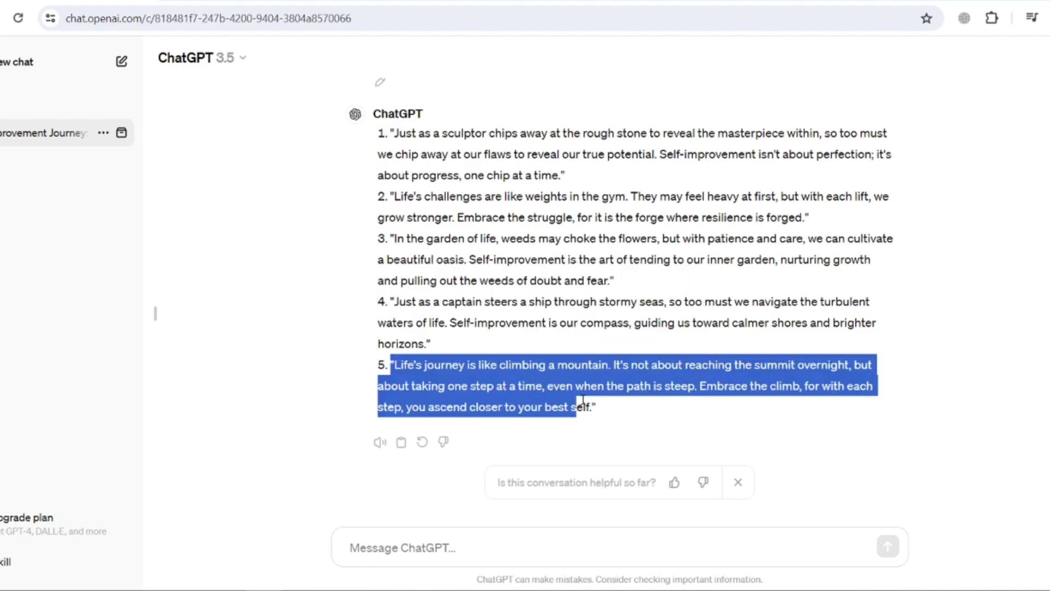
{"action": "left_click", "coordinate": [578, 402]}
{"action": "scroll", "coordinate": [509, 369], "scroll_direction": "up", "scroll_amount": 3}
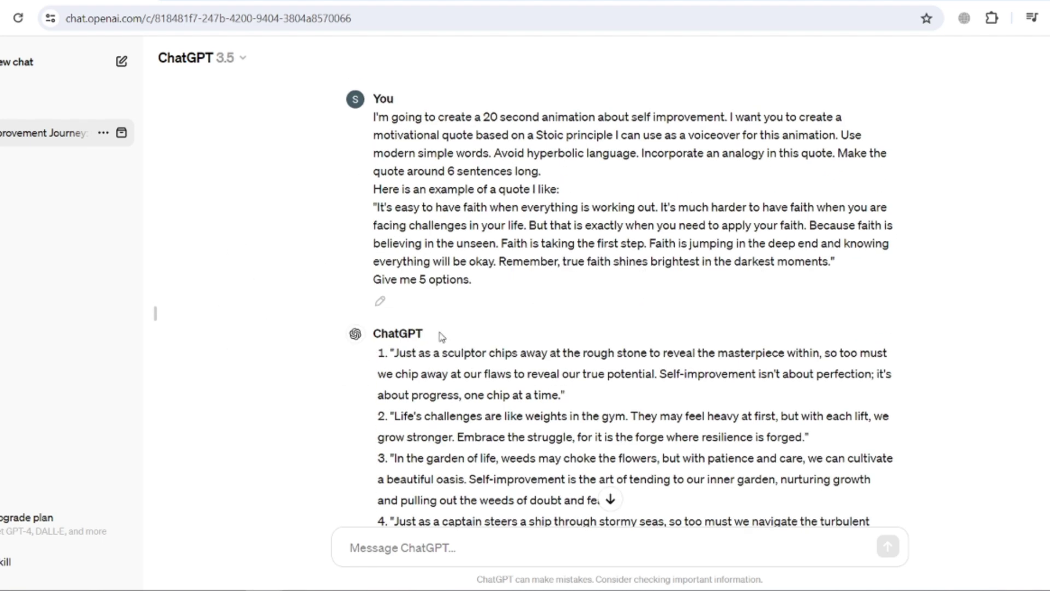
{"action": "scroll", "coordinate": [470, 320], "scroll_direction": "down", "scroll_amount": 3}
{"action": "scroll", "coordinate": [440, 279], "scroll_direction": "up", "scroll_amount": 3}
{"action": "scroll", "coordinate": [477, 315], "scroll_direction": "down", "scroll_amount": 3}
Re-send the pasted prompt asking for 30 options and review the thirty returned quotes.
{"action": "key", "text": "ctrl+v"}
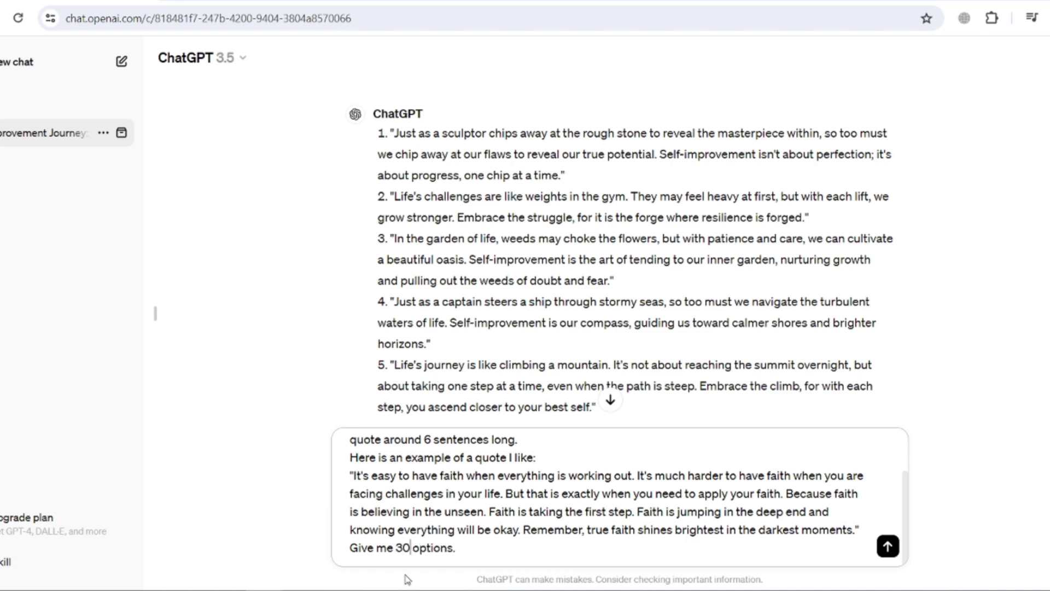
{"action": "triple_click", "coordinate": [394, 545]}
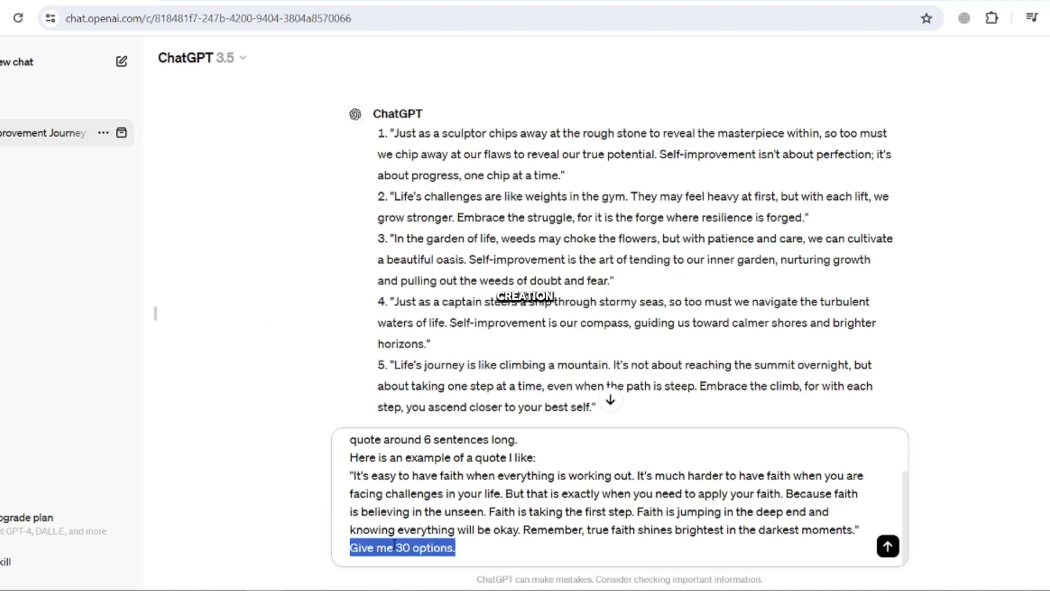
{"action": "left_click", "coordinate": [888, 546]}
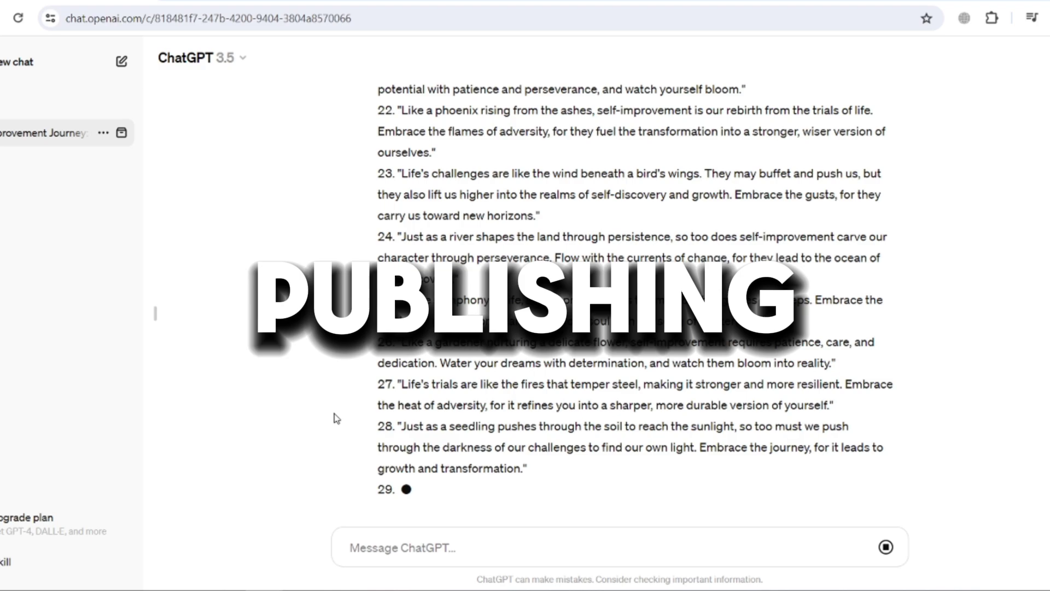
{"action": "scroll", "coordinate": [628, 426], "scroll_direction": "up", "scroll_amount": 10}
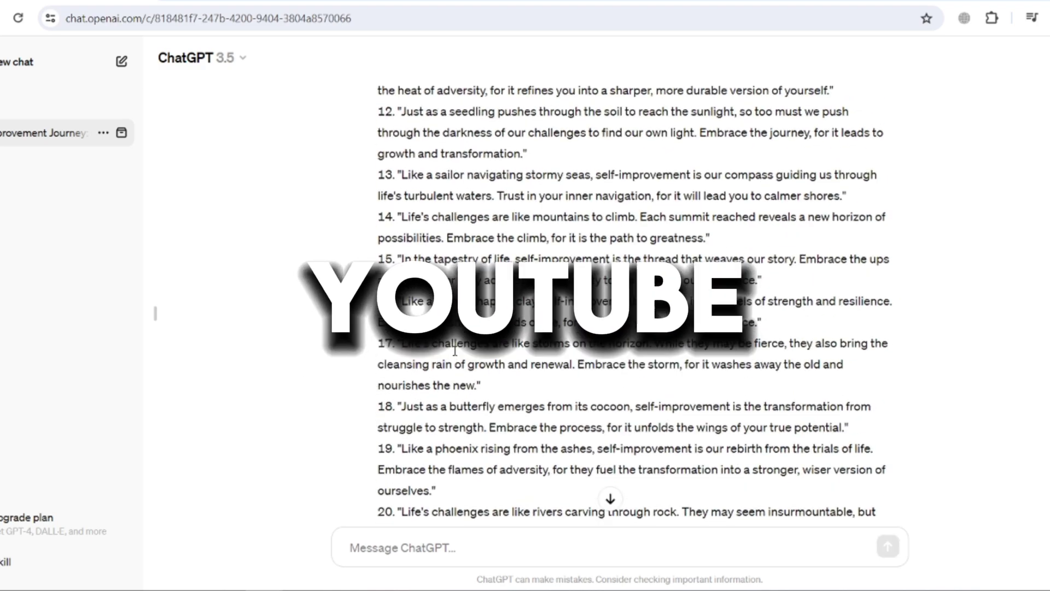
{"action": "scroll", "coordinate": [575, 328], "scroll_direction": "up", "scroll_amount": 10}
{"action": "scroll", "coordinate": [493, 247], "scroll_direction": "down", "scroll_amount": 3}
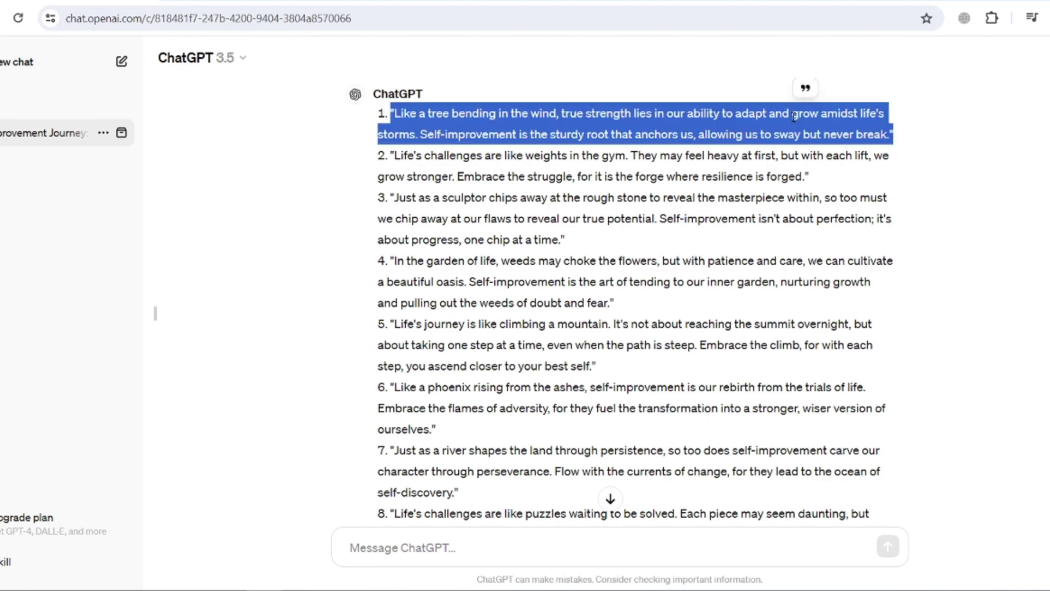
{"action": "left_click", "coordinate": [398, 148]}
{"action": "scroll", "coordinate": [309, 444], "scroll_direction": "down", "scroll_amount": 10}
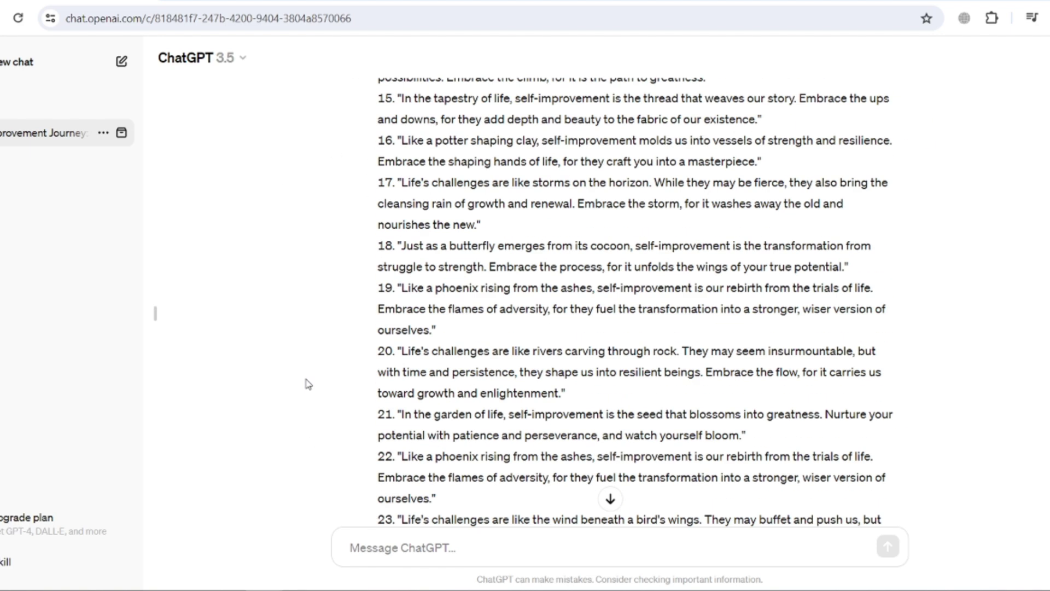
{"action": "scroll", "coordinate": [307, 382], "scroll_direction": "down", "scroll_amount": 6}
{"action": "scroll", "coordinate": [394, 292], "scroll_direction": "up", "scroll_amount": 1}
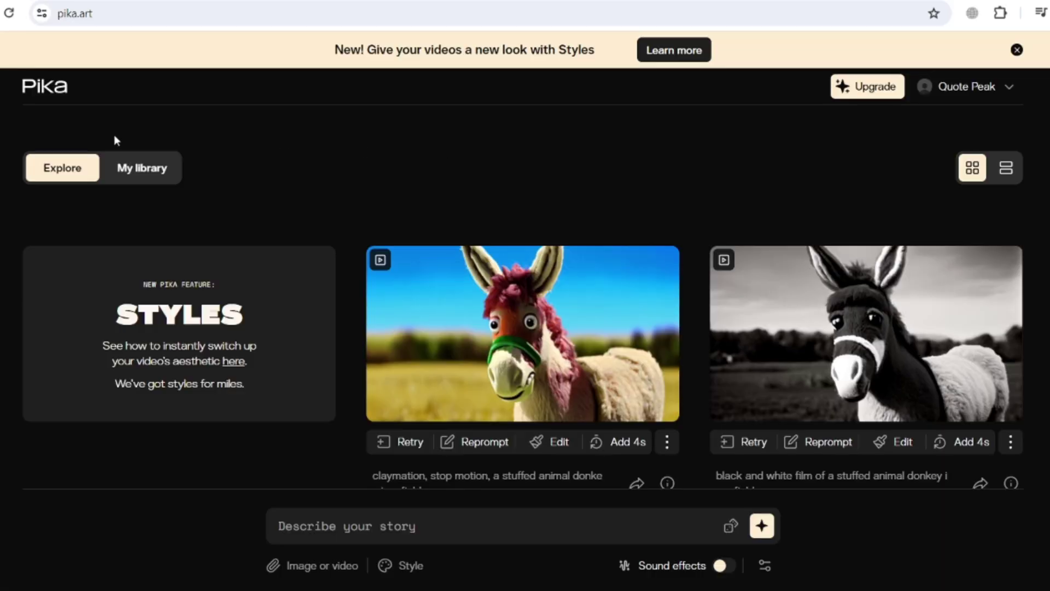
Check the Pika site address, then return focus to the Explore page.
{"action": "left_click", "coordinate": [107, 13]}
{"action": "left_click", "coordinate": [144, 108]}
{"action": "scroll", "coordinate": [662, 123], "scroll_direction": "down", "scroll_amount": 5}
{"action": "scroll", "coordinate": [917, 371], "scroll_direction": "up", "scroll_amount": 1}
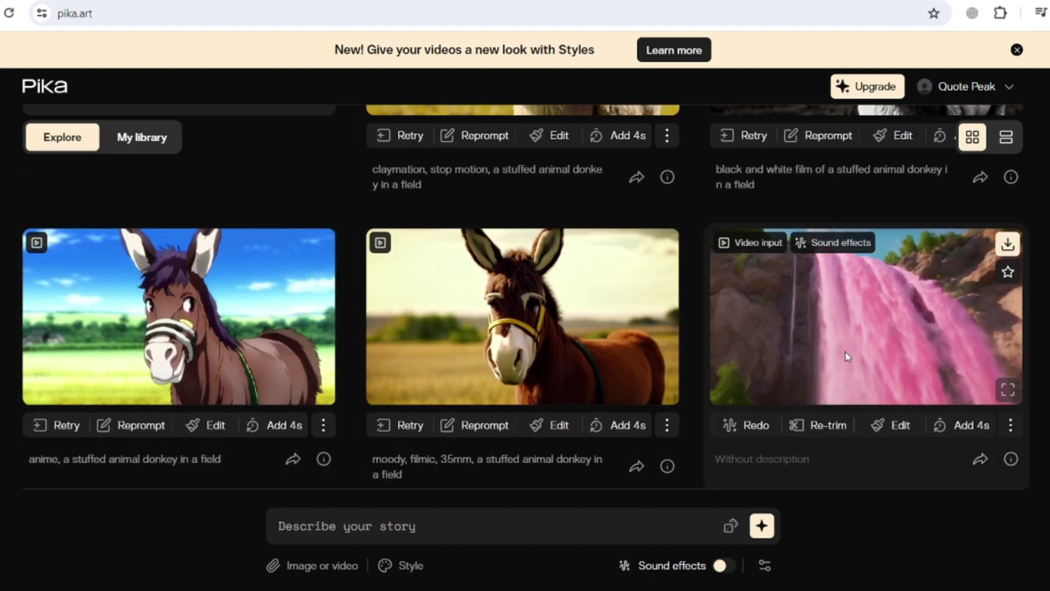
{"action": "scroll", "coordinate": [815, 373], "scroll_direction": "down", "scroll_amount": 5}
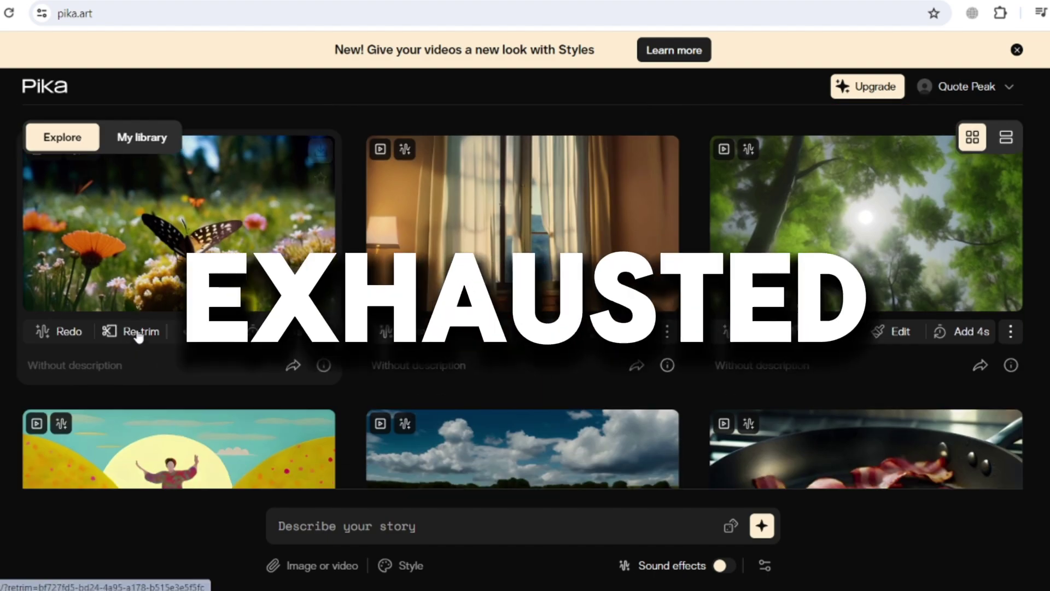
{"action": "scroll", "coordinate": [814, 373], "scroll_direction": "up", "scroll_amount": 1}
{"action": "scroll", "coordinate": [429, 358], "scroll_direction": "down", "scroll_amount": 3}
{"action": "scroll", "coordinate": [121, 352], "scroll_direction": "down", "scroll_amount": 2}
{"action": "scroll", "coordinate": [121, 352], "scroll_direction": "down", "scroll_amount": 2}
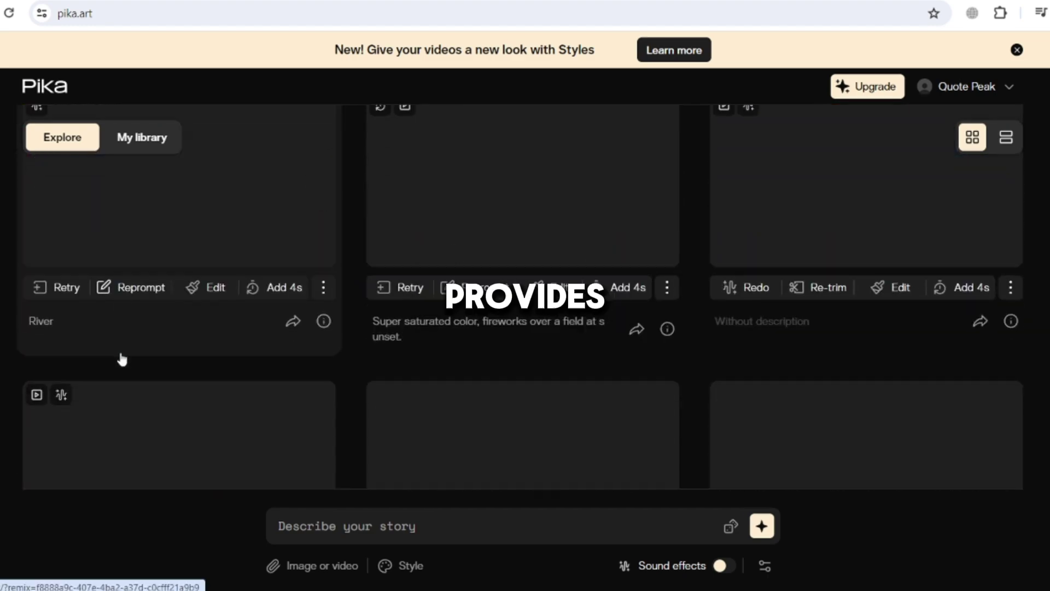
{"action": "scroll", "coordinate": [121, 352], "scroll_direction": "down", "scroll_amount": 3}
{"action": "scroll", "coordinate": [121, 353], "scroll_direction": "up", "scroll_amount": 4}
{"action": "scroll", "coordinate": [145, 356], "scroll_direction": "down", "scroll_amount": 5}
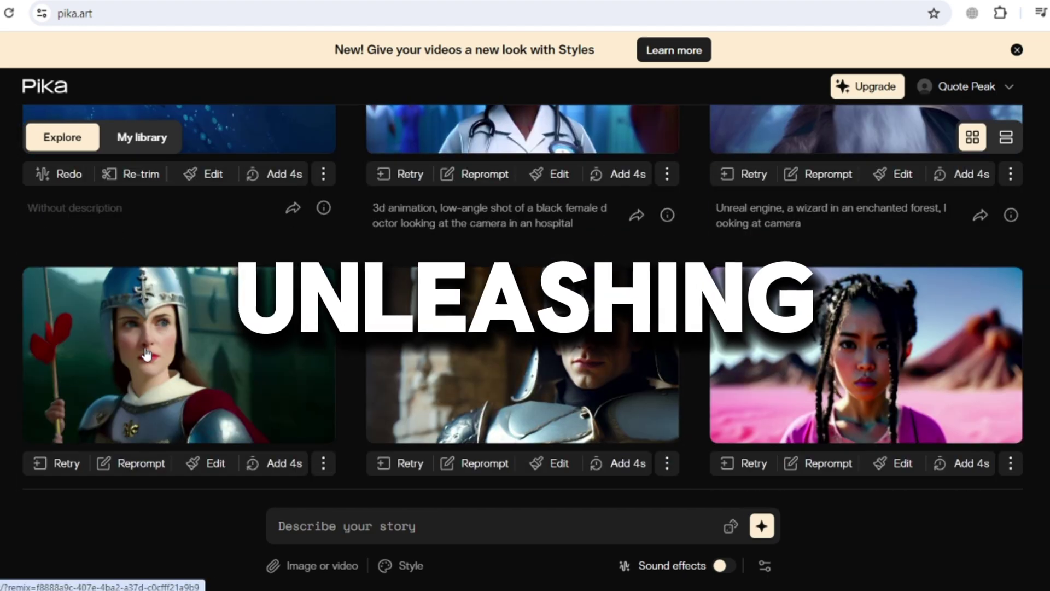
{"action": "scroll", "coordinate": [146, 347], "scroll_direction": "down", "scroll_amount": 1}
{"action": "scroll", "coordinate": [1038, 368], "scroll_direction": "up", "scroll_amount": 5}
{"action": "scroll", "coordinate": [534, 159], "scroll_direction": "up", "scroll_amount": 5}
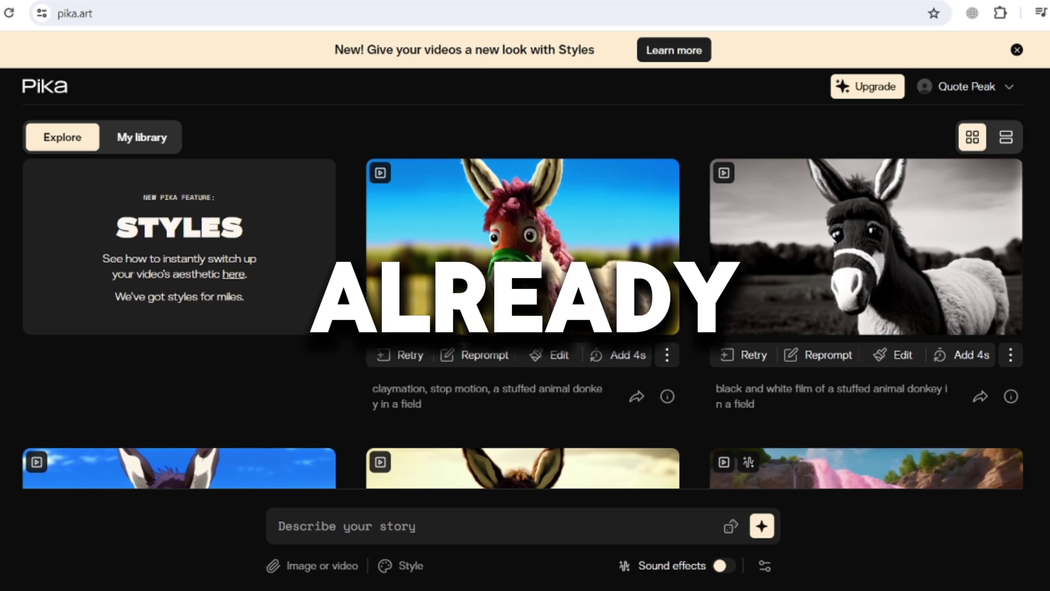
{"action": "type", "text": "a sailboat in a storm, high waves, lightning, rain, dark ambient, ghibli style anime, hand drawn"}
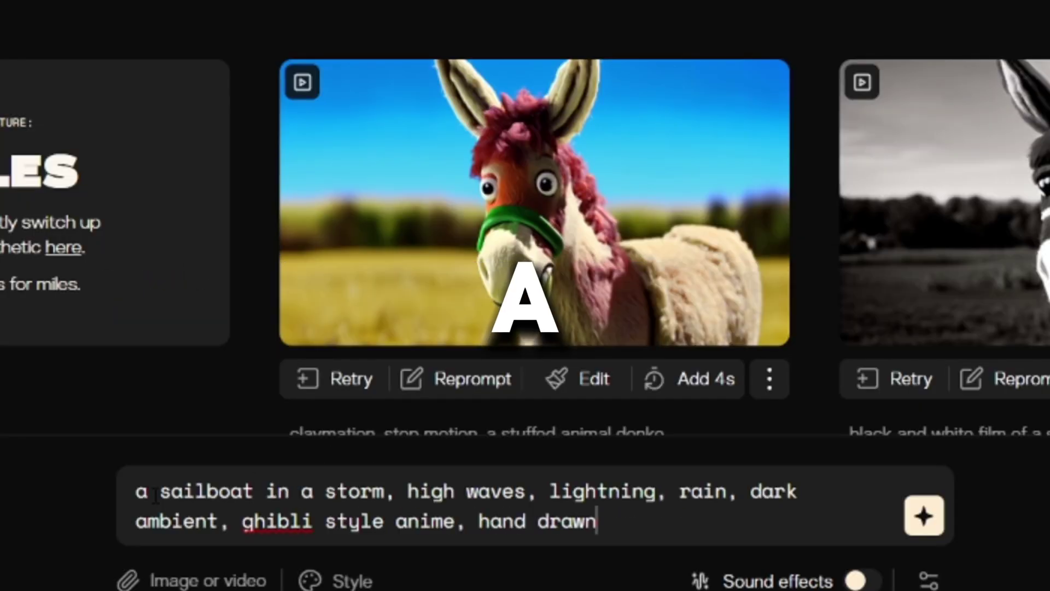
Review the stormy-sailboat Ghibli anime prompt text.
{"action": "left_click_drag", "start_coordinate": [137, 490], "coordinate": [575, 521]}
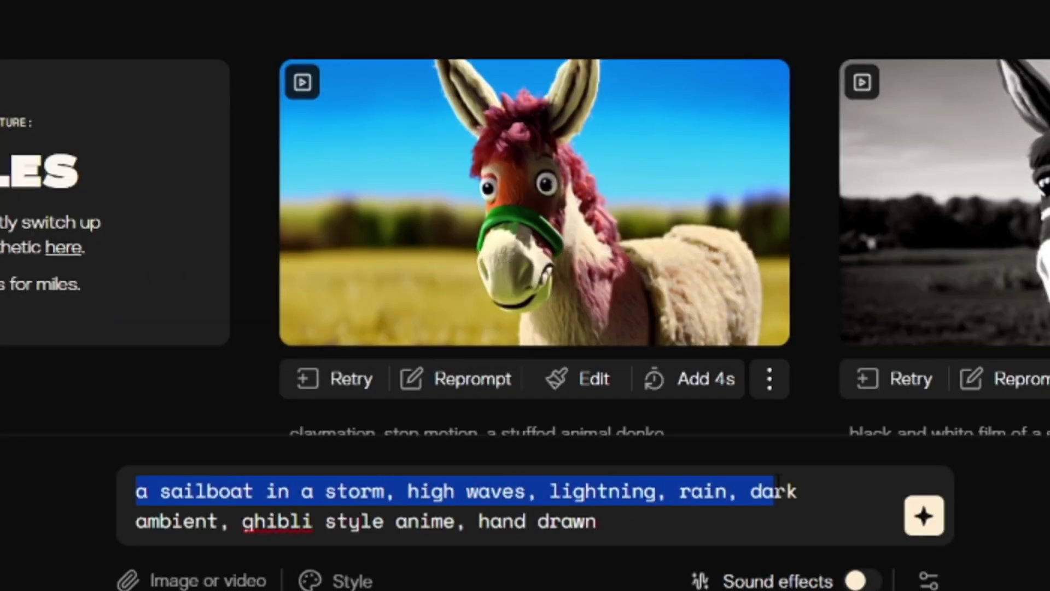
{"action": "left_click_drag", "start_coordinate": [390, 522], "coordinate": [561, 529]}
{"action": "left_click", "coordinate": [561, 529]}
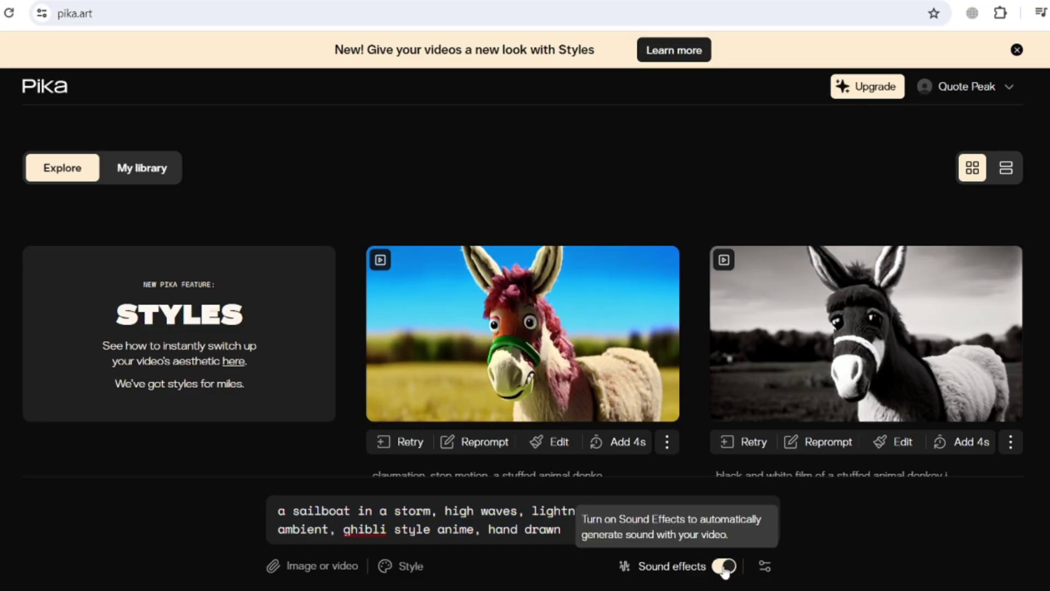
In the advanced generation settings, choose the vertical 9:16 aspect ratio and close the panel.
{"action": "left_click", "coordinate": [766, 567]}
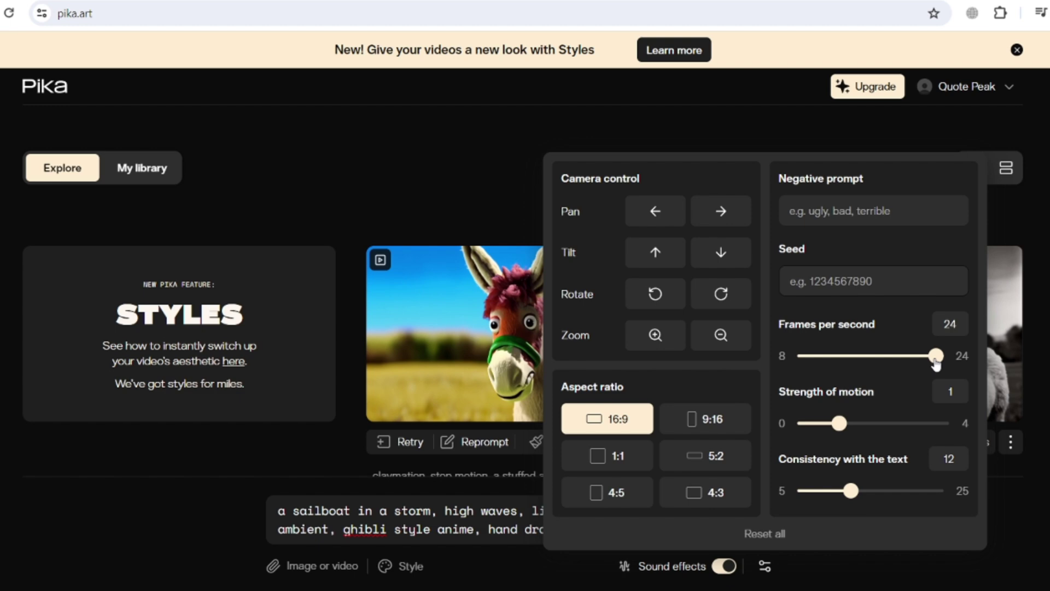
{"action": "scroll", "coordinate": [987, 352], "scroll_direction": "down", "scroll_amount": 1}
{"action": "left_click", "coordinate": [911, 423]}
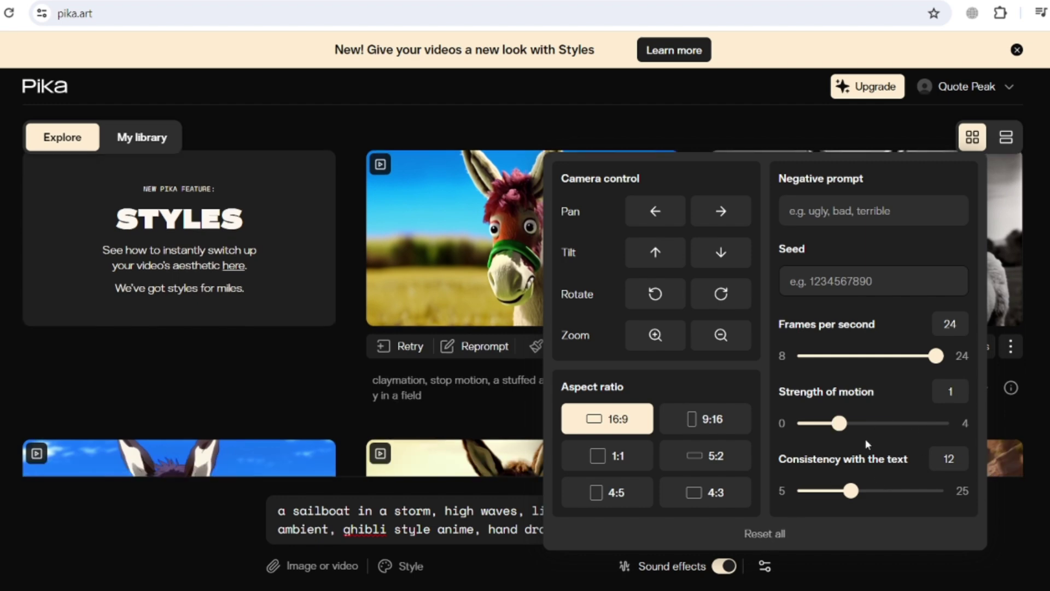
{"action": "scroll", "coordinate": [614, 367], "scroll_direction": "up", "scroll_amount": 1}
{"action": "left_click", "coordinate": [713, 424]}
{"action": "scroll", "coordinate": [608, 464], "scroll_direction": "down", "scroll_amount": 1}
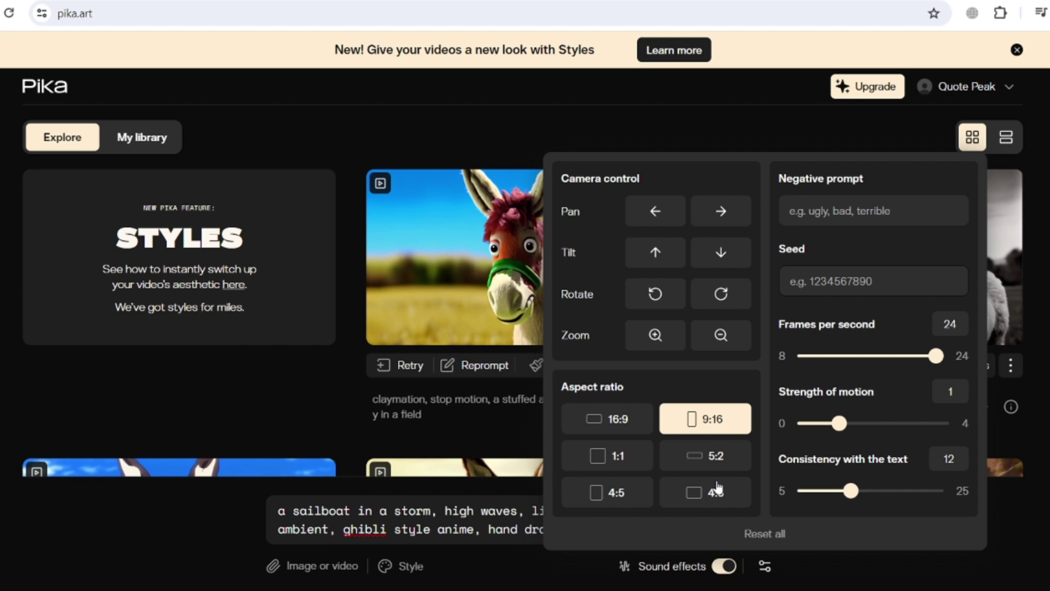
{"action": "scroll", "coordinate": [708, 412], "scroll_direction": "up", "scroll_amount": 1}
{"action": "left_click", "coordinate": [765, 565]}
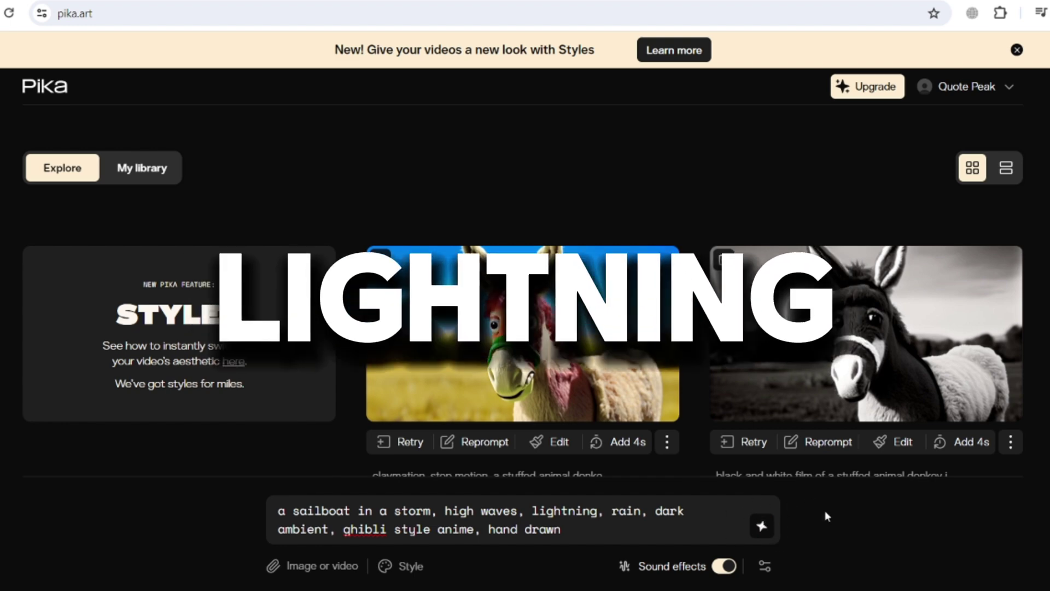
Start generating the sailboat video and look over the Mars video's options.
{"action": "left_click", "coordinate": [761, 526]}
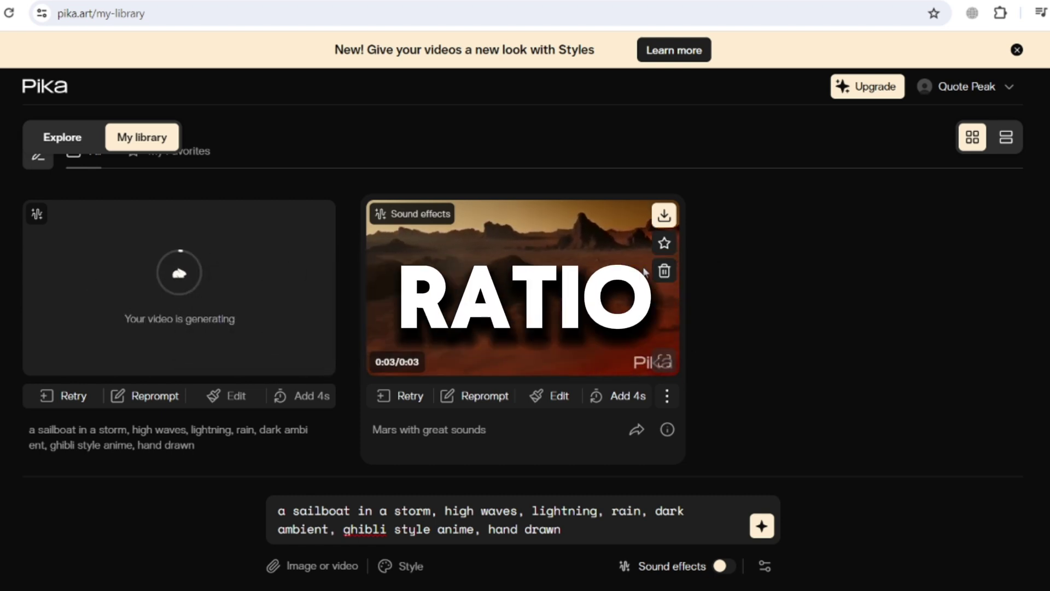
{"action": "mouse_move", "coordinate": [522, 287]}
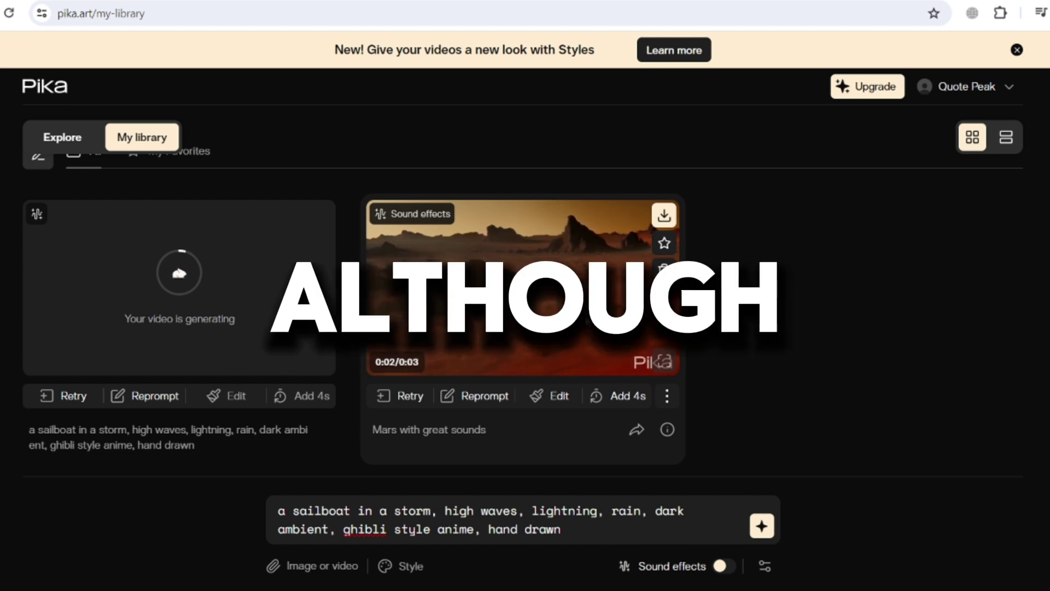
{"action": "left_click", "coordinate": [668, 396]}
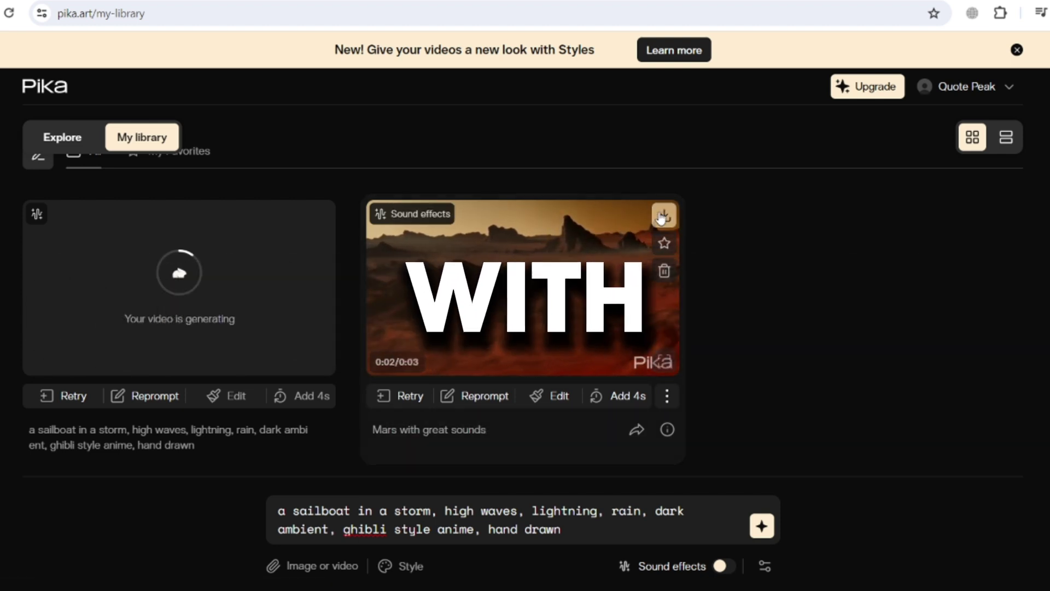
{"action": "right_click", "coordinate": [586, 244]}
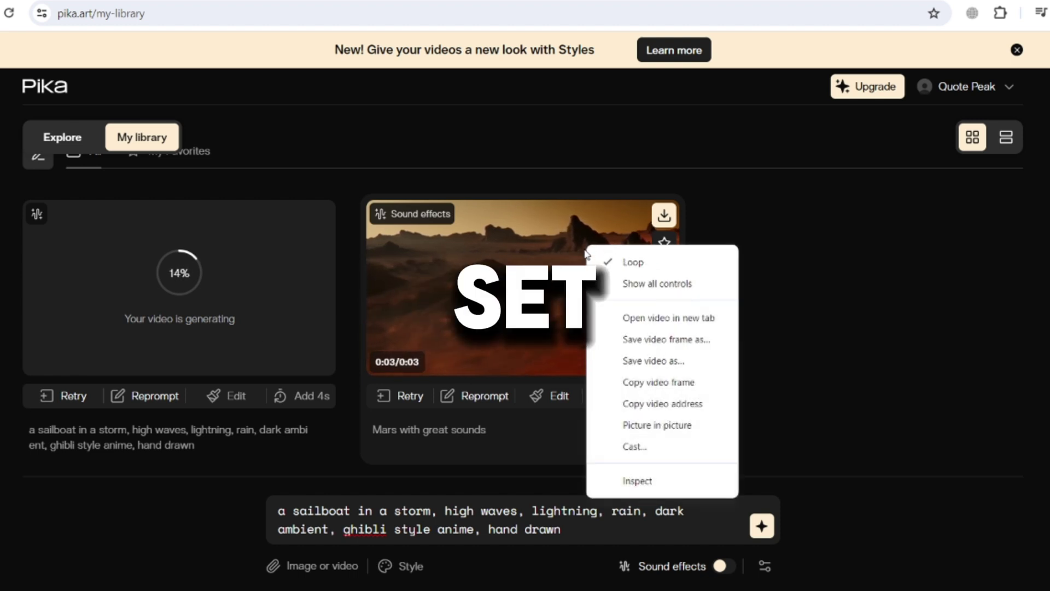
{"action": "key", "text": "Escape"}
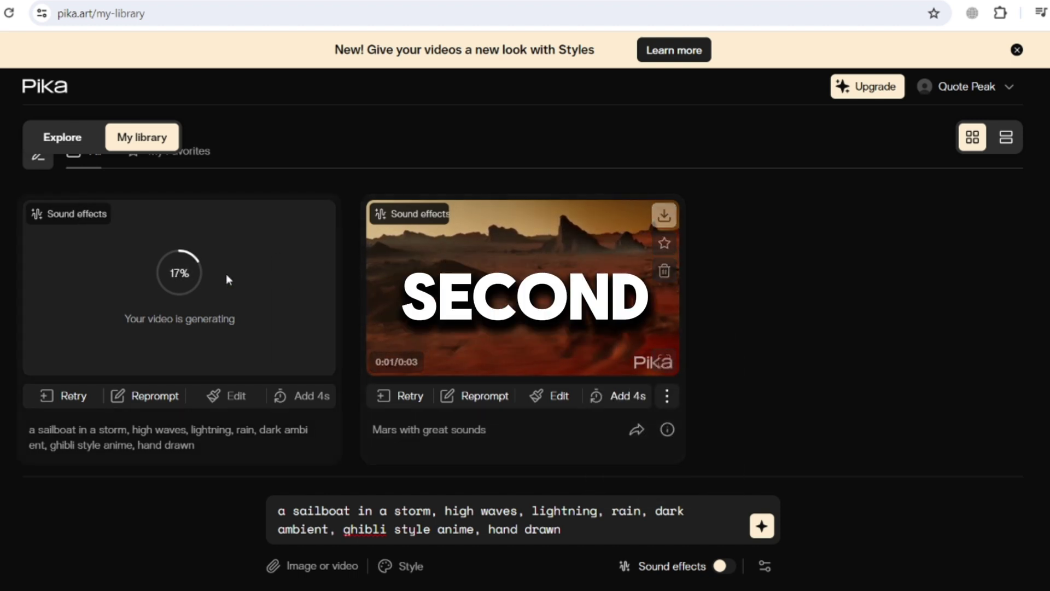
Download the Mars video, play it in the media player, then close the player.
{"action": "left_click", "coordinate": [634, 234]}
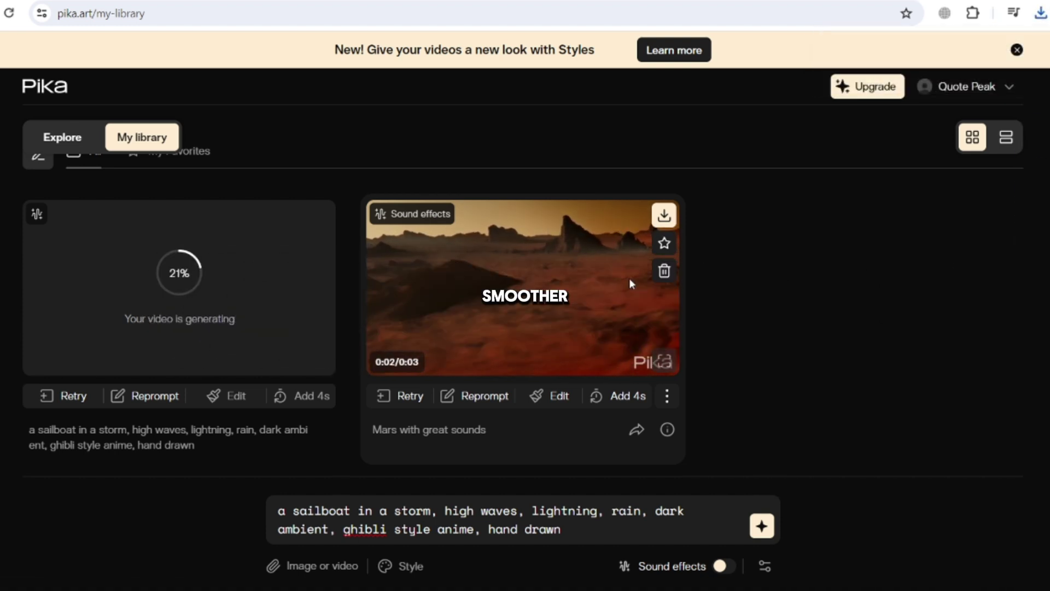
{"action": "left_click", "coordinate": [1040, 13]}
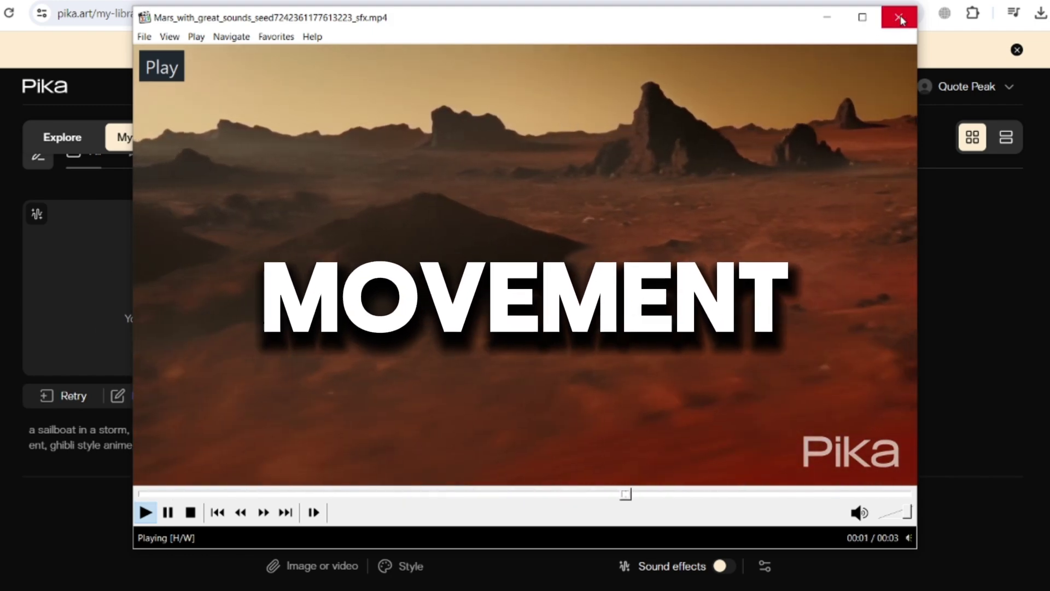
{"action": "left_click", "coordinate": [900, 20]}
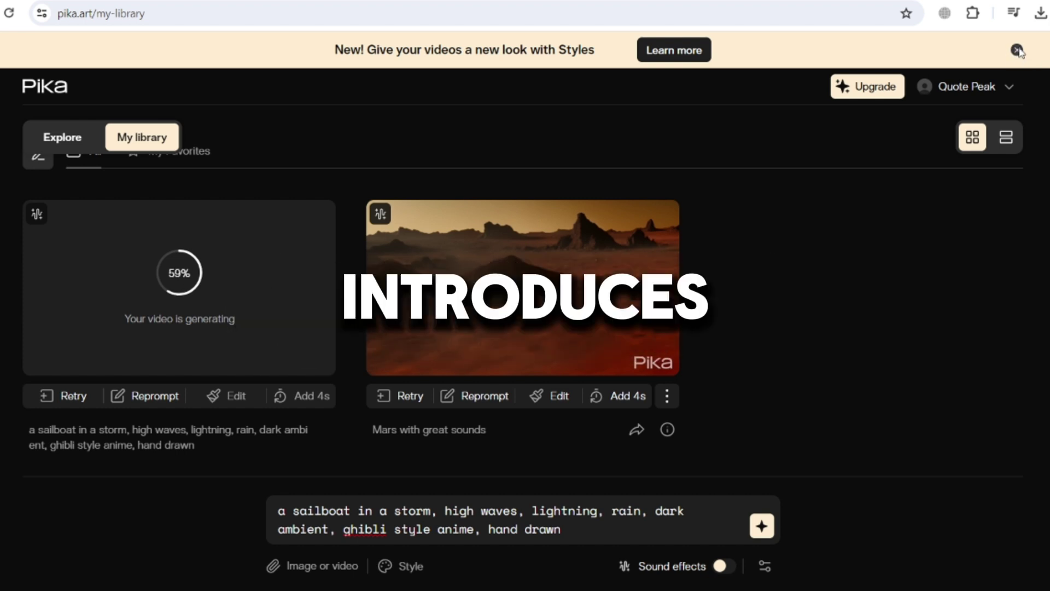
{"action": "scroll", "coordinate": [663, 145], "scroll_direction": "down", "scroll_amount": 1}
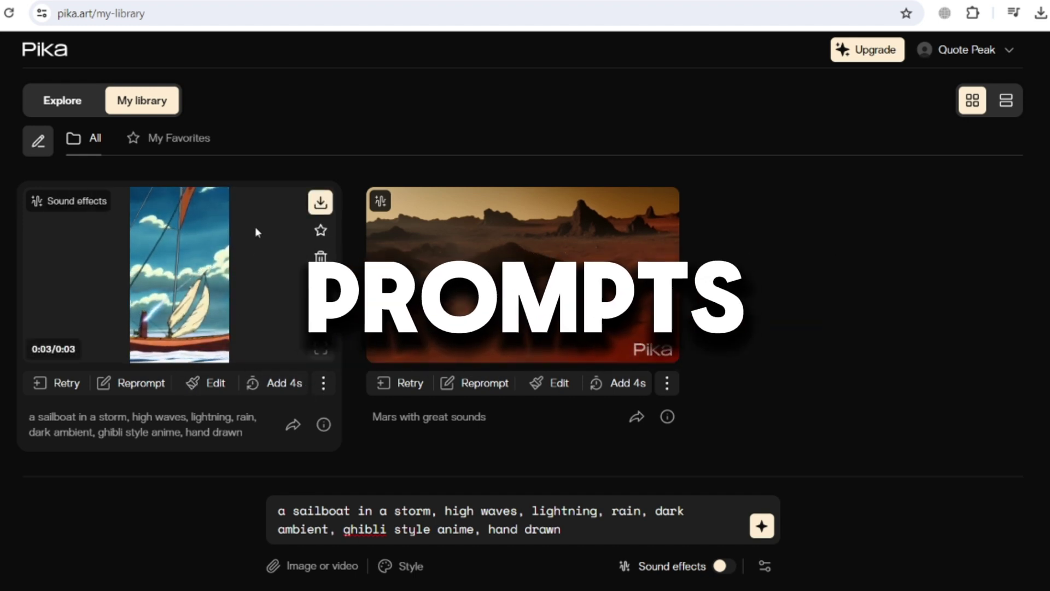
Download the finished sailboat video and open the mp4 from Chrome's downloads.
{"action": "left_click", "coordinate": [321, 204]}
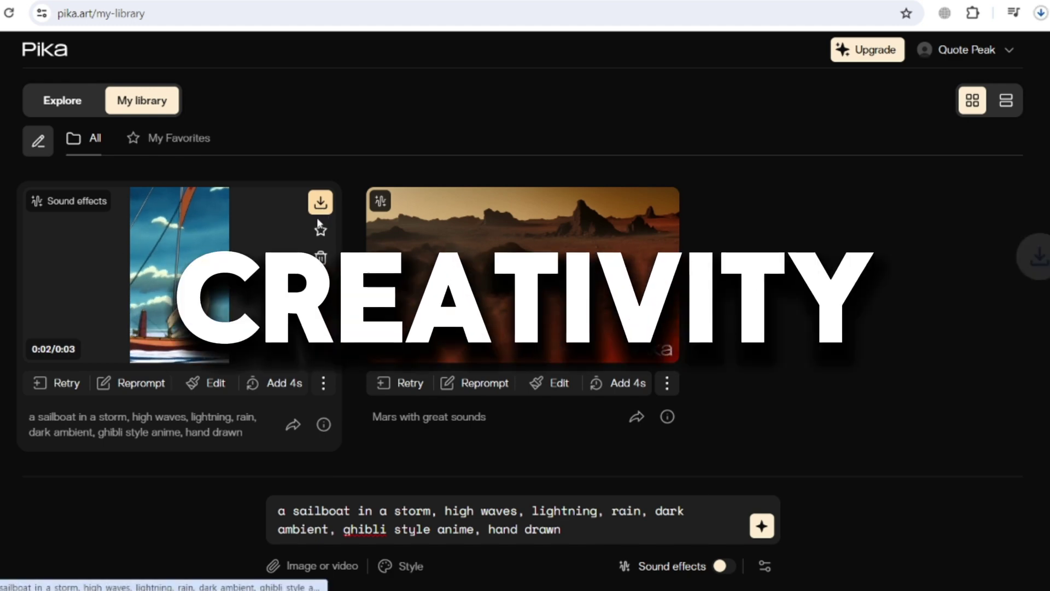
{"action": "left_click", "coordinate": [927, 70]}
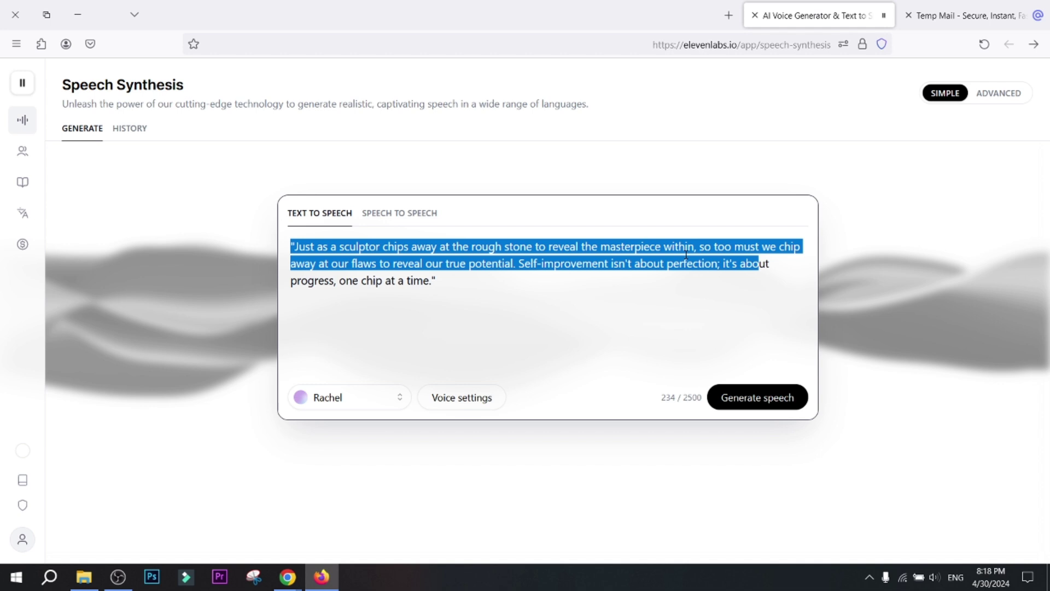
Preview the George, Glinda, Domi, Daniel and Adam voices for the sculptor quote.
{"action": "left_click", "coordinate": [475, 281]}
{"action": "left_click", "coordinate": [341, 402]}
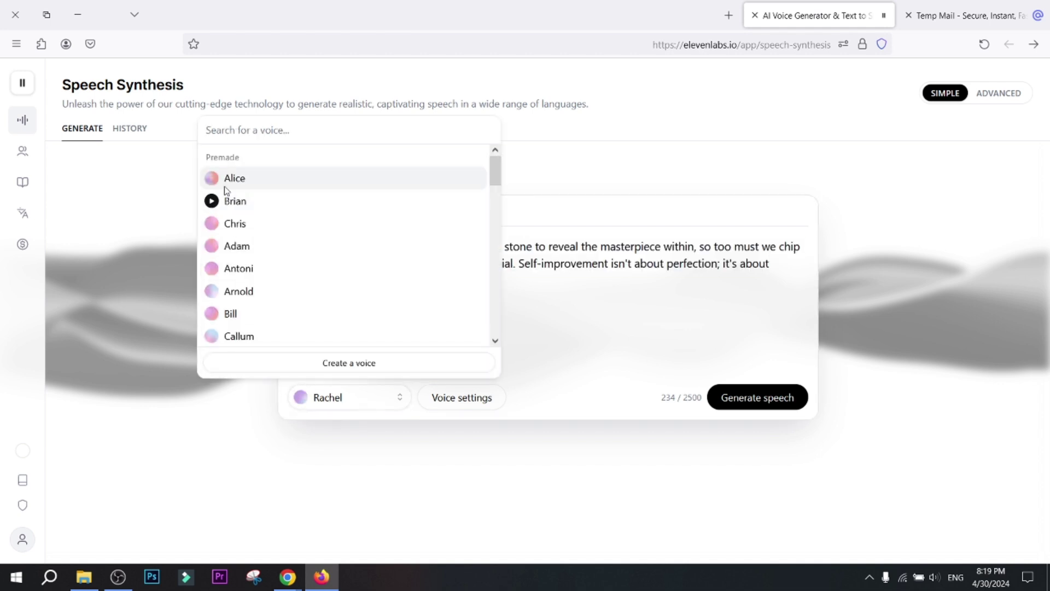
{"action": "scroll", "coordinate": [211, 257], "scroll_direction": "down", "scroll_amount": 2}
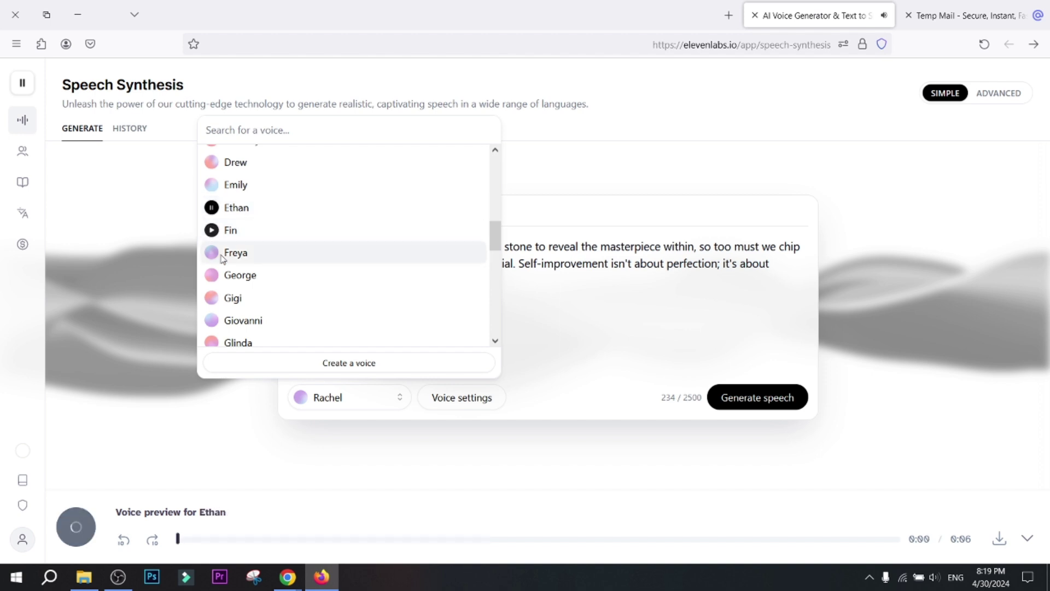
{"action": "left_click", "coordinate": [211, 275]}
{"action": "scroll", "coordinate": [214, 287], "scroll_direction": "down", "scroll_amount": 2}
{"action": "left_click", "coordinate": [212, 257]}
{"action": "scroll", "coordinate": [212, 246], "scroll_direction": "up", "scroll_amount": 1}
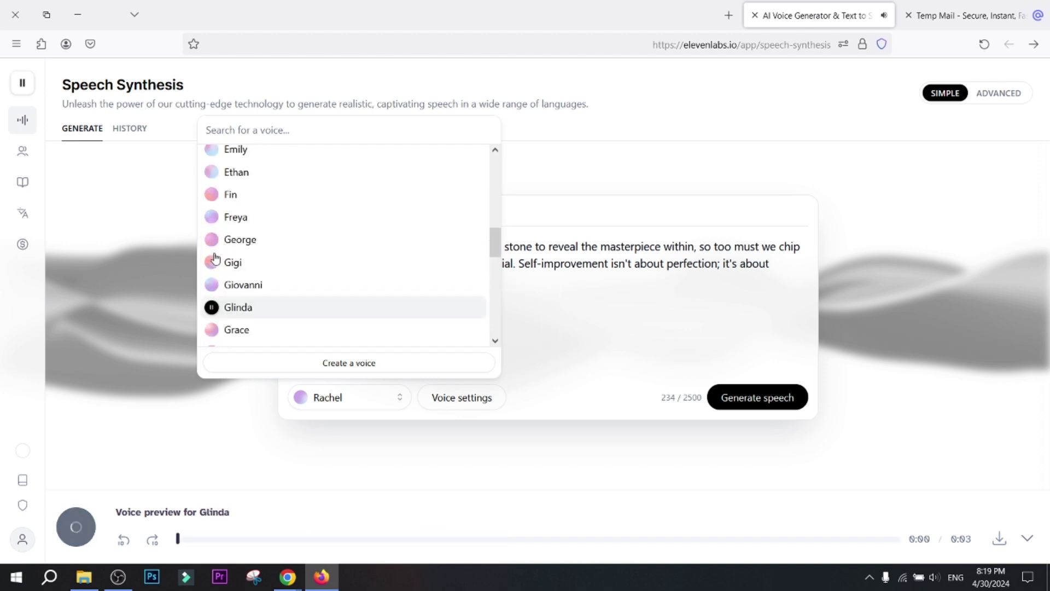
{"action": "scroll", "coordinate": [210, 230], "scroll_direction": "up", "scroll_amount": 3}
{"action": "left_click", "coordinate": [211, 210]}
{"action": "scroll", "coordinate": [211, 213], "scroll_direction": "up", "scroll_amount": 1}
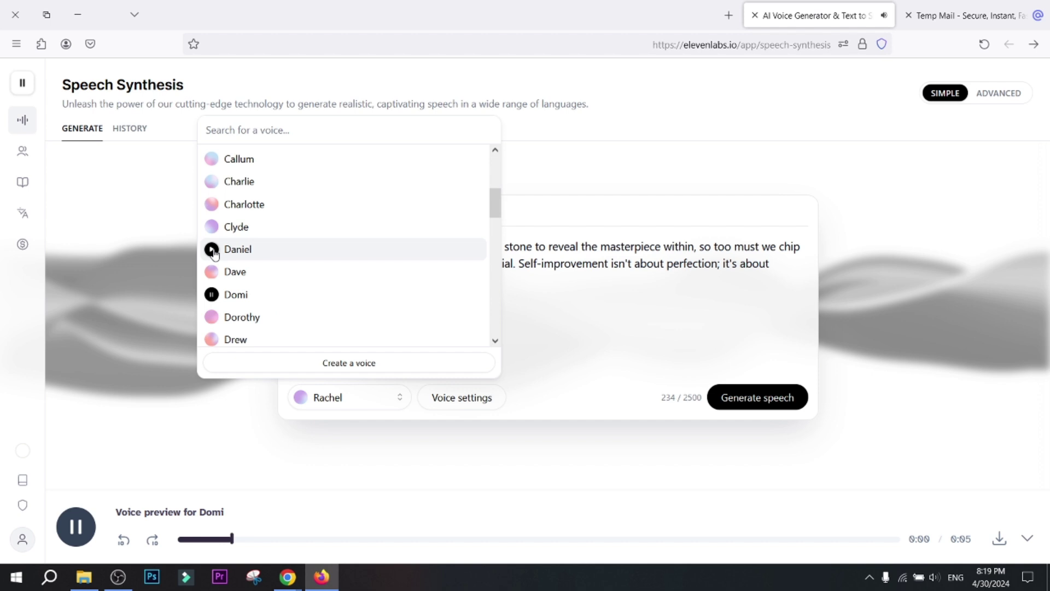
{"action": "left_click", "coordinate": [211, 249]}
{"action": "scroll", "coordinate": [212, 271], "scroll_direction": "up", "scroll_amount": 2}
{"action": "scroll", "coordinate": [212, 311], "scroll_direction": "up", "scroll_amount": 3}
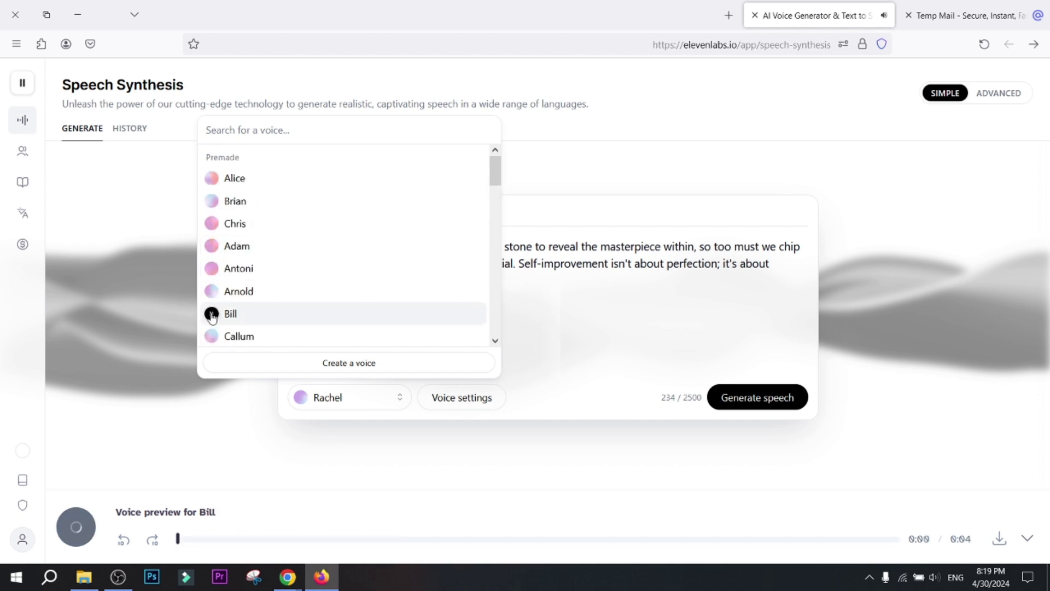
{"action": "left_click", "coordinate": [211, 246]}
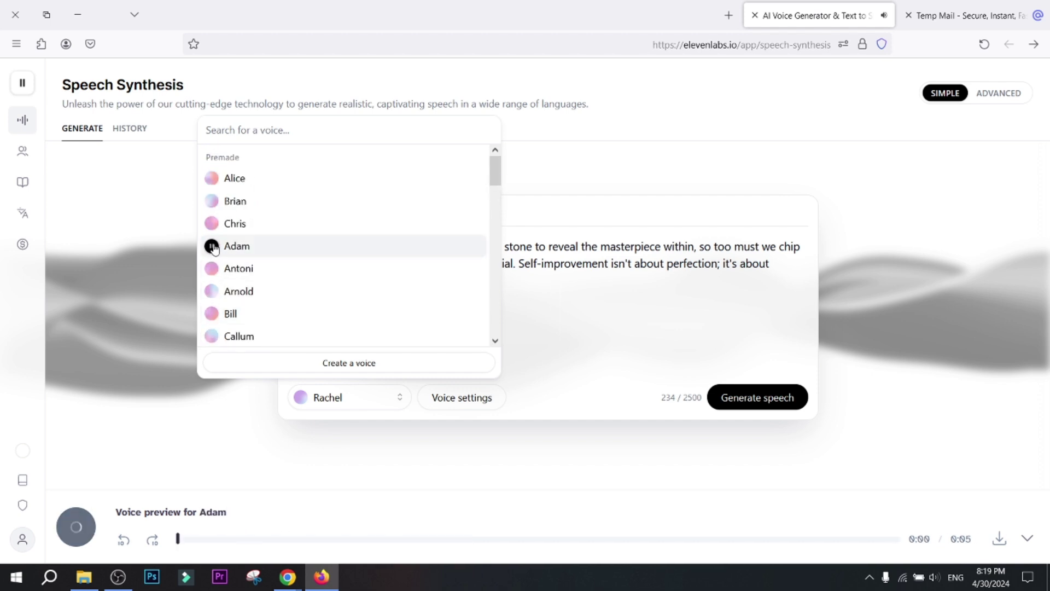
Choose Adam, generate the sculptor-quote narration and download the MP3.
{"action": "left_click", "coordinate": [241, 250]}
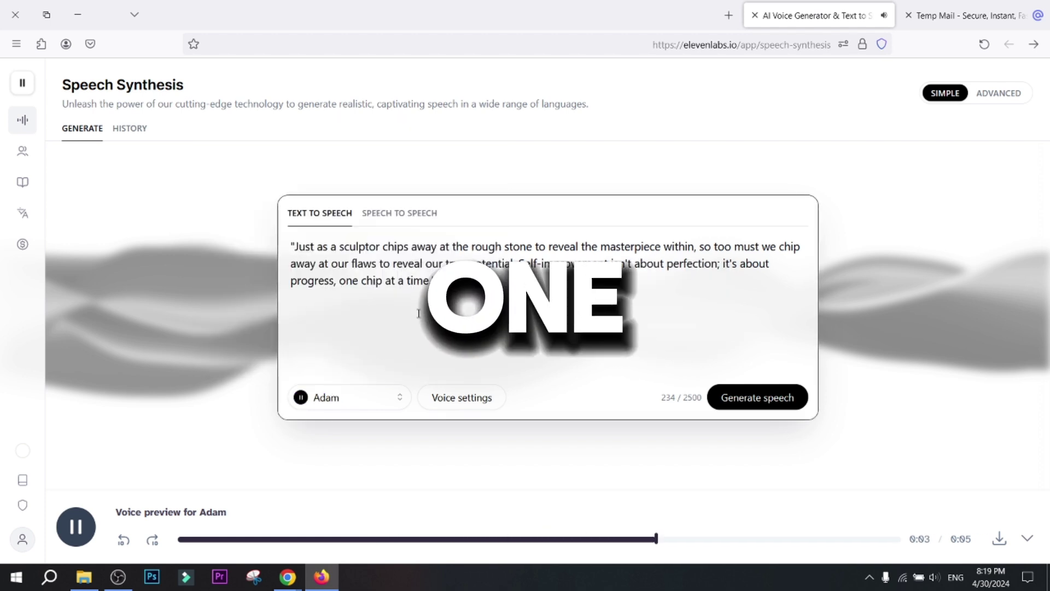
{"action": "left_click", "coordinate": [764, 397]}
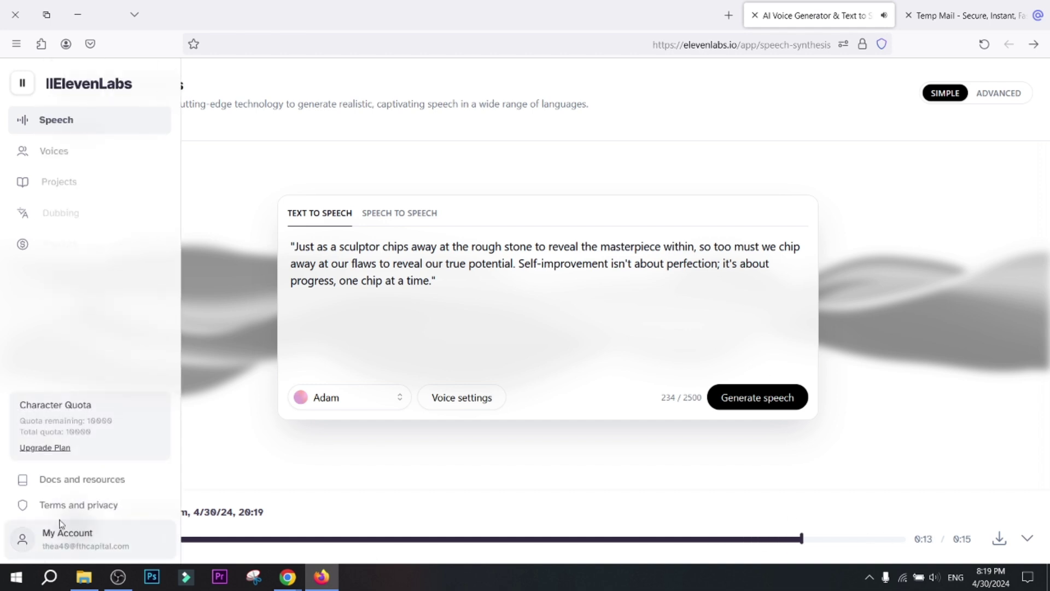
{"action": "left_click", "coordinate": [1000, 540]}
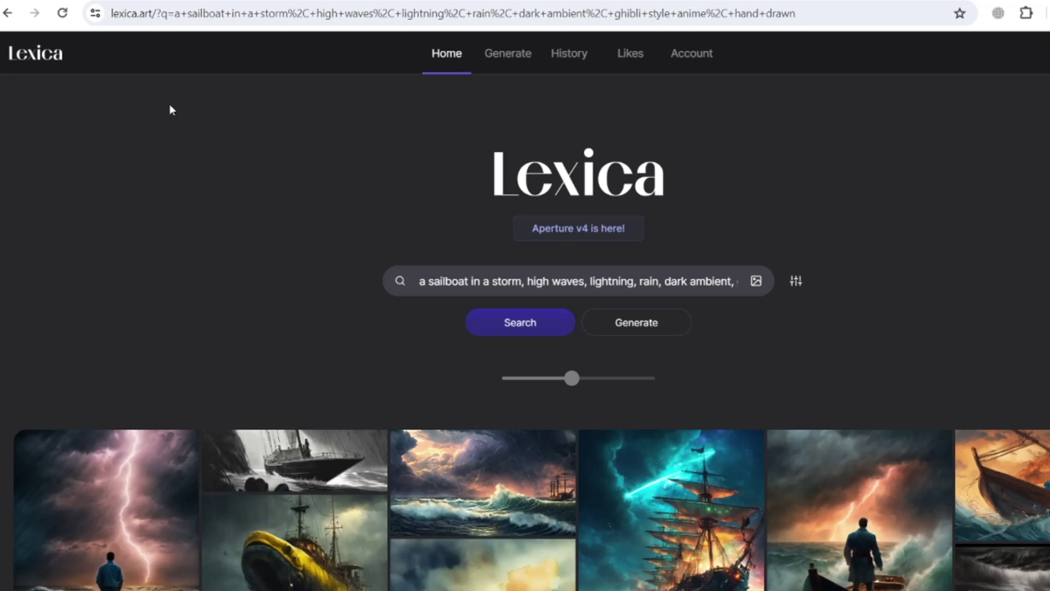
{"action": "scroll", "coordinate": [466, 208], "scroll_direction": "down", "scroll_amount": 1}
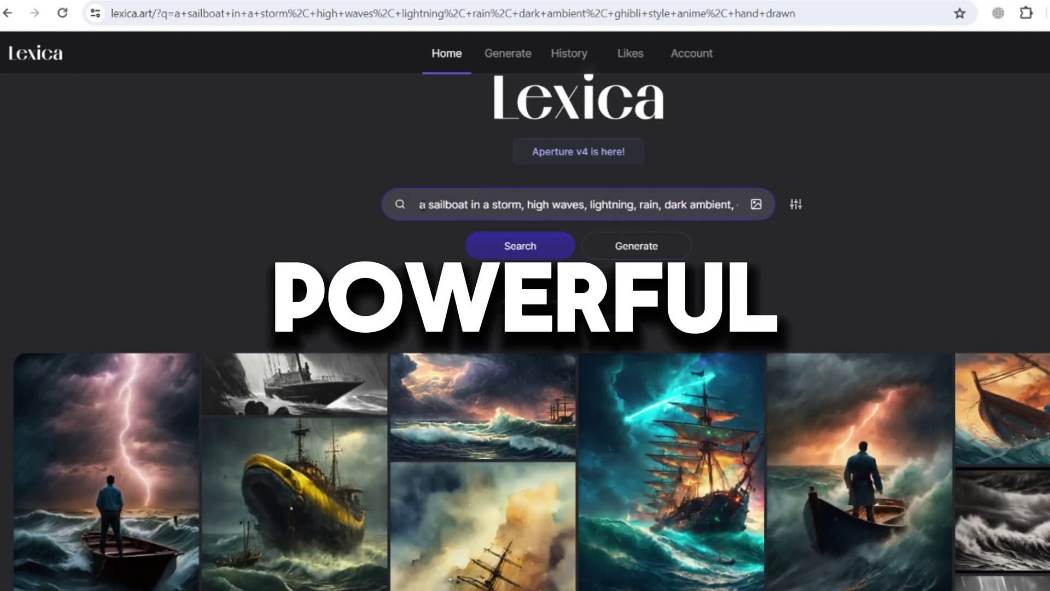
Open the lone-man-in-lightning and comic broken-boat images from the storm sailboat results.
{"action": "left_click_drag", "start_coordinate": [419, 205], "coordinate": [755, 204]}
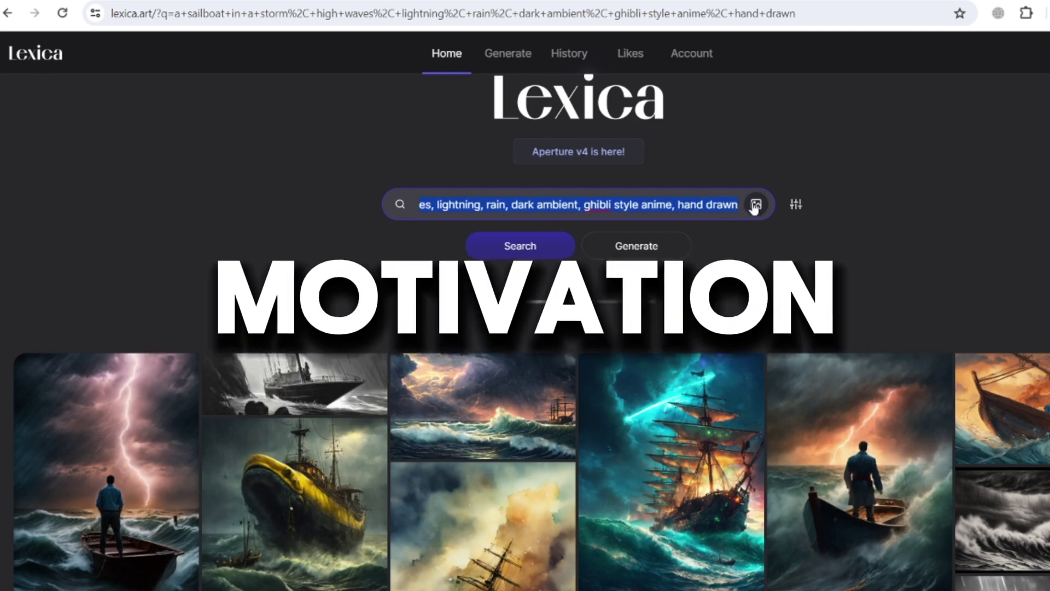
{"action": "left_click", "coordinate": [481, 250]}
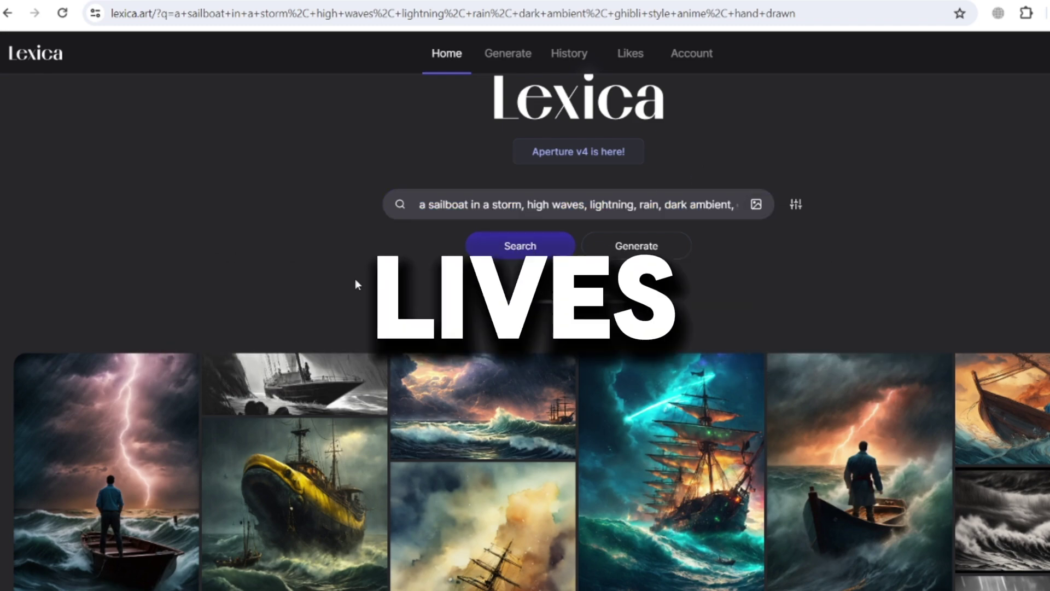
{"action": "scroll", "coordinate": [656, 328], "scroll_direction": "down", "scroll_amount": 2}
{"action": "left_click", "coordinate": [884, 325]}
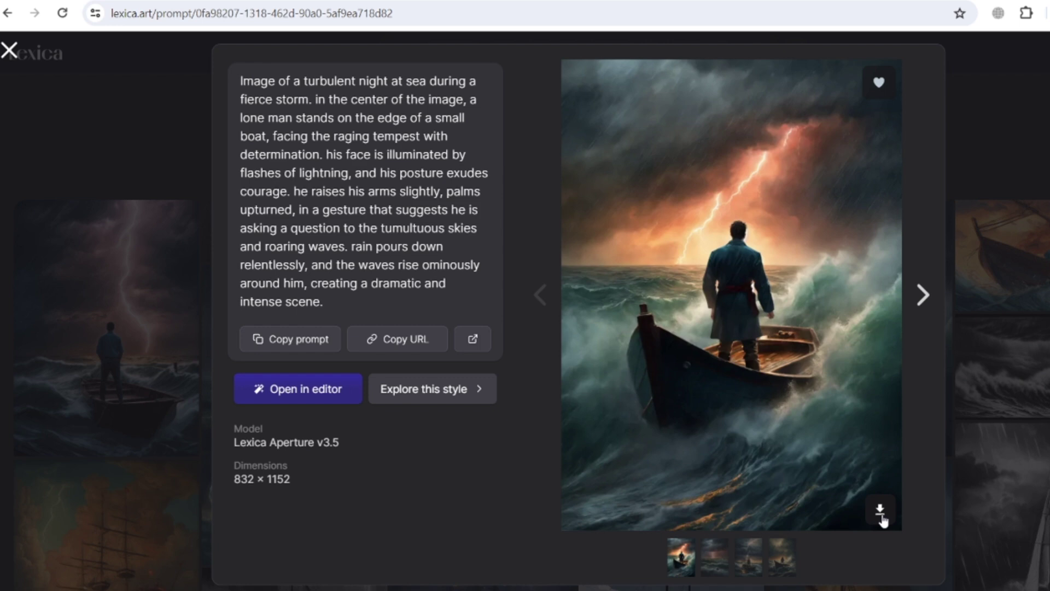
{"action": "left_click", "coordinate": [124, 142]}
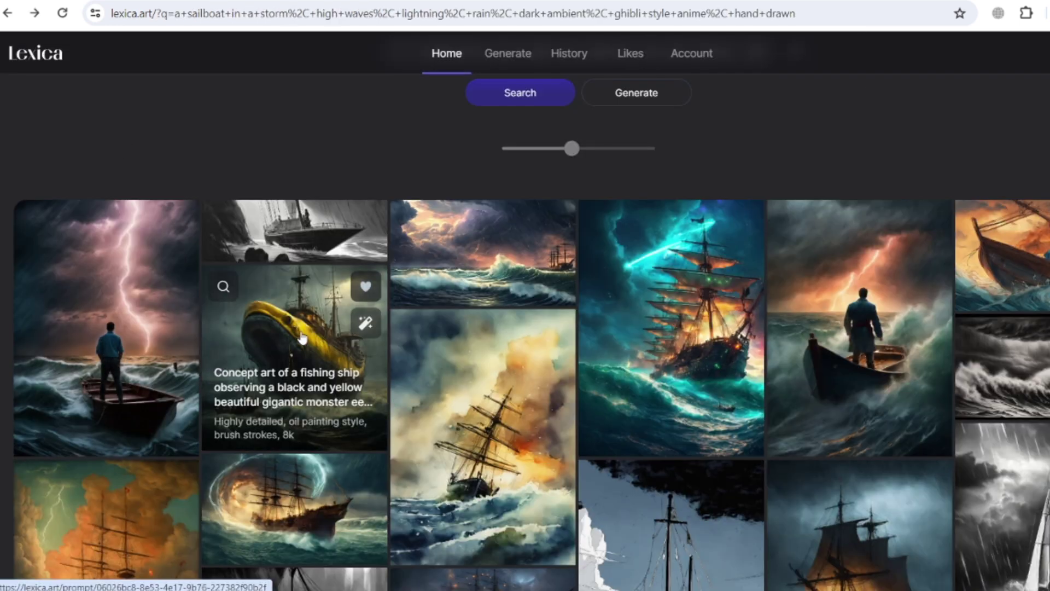
{"action": "scroll", "coordinate": [576, 452], "scroll_direction": "down", "scroll_amount": 1}
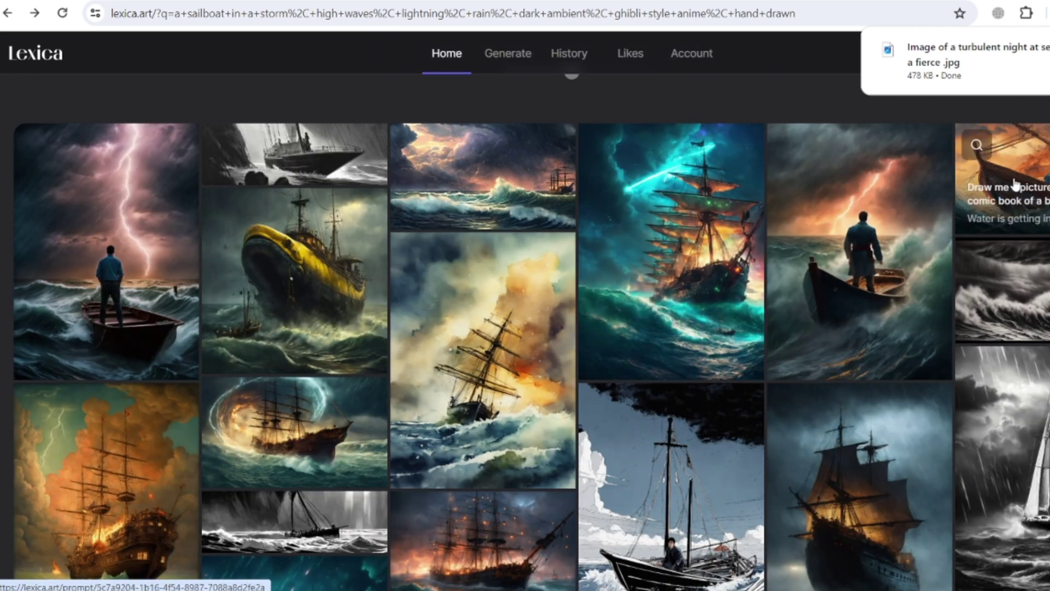
{"action": "left_click", "coordinate": [997, 198]}
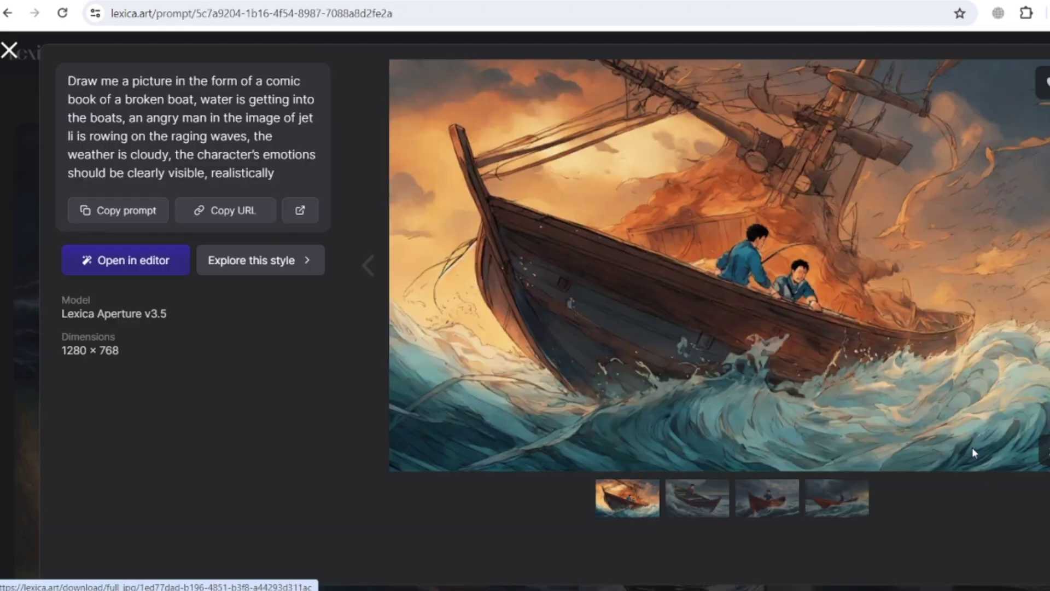
{"action": "left_click", "coordinate": [27, 288]}
{"action": "scroll", "coordinate": [27, 288], "scroll_direction": "down", "scroll_amount": 3}
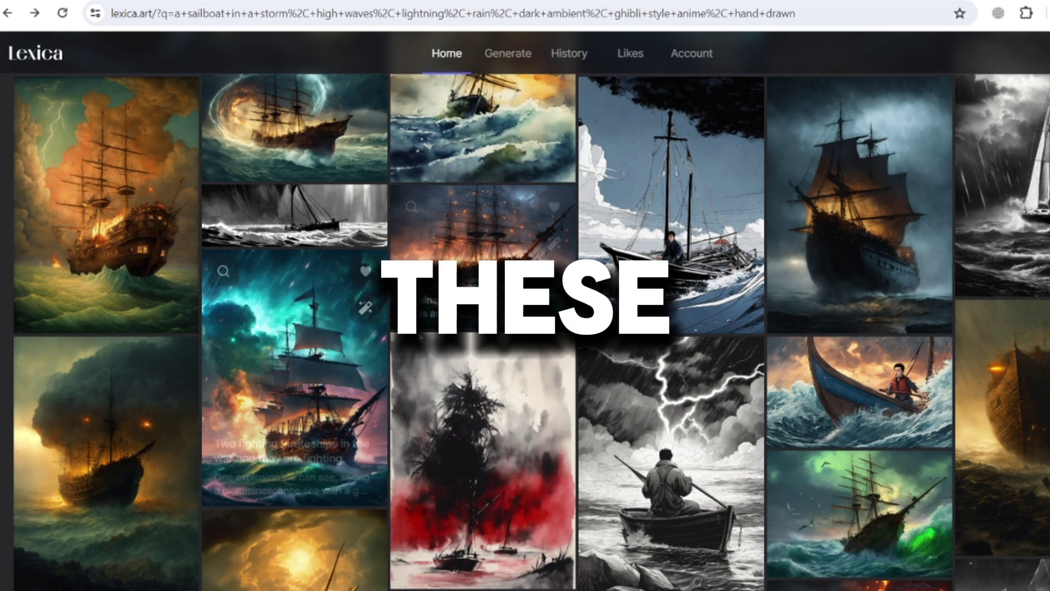
Open two more broken-boat comics, the rowing-boat image and the green ship image.
{"action": "left_click", "coordinate": [871, 302]}
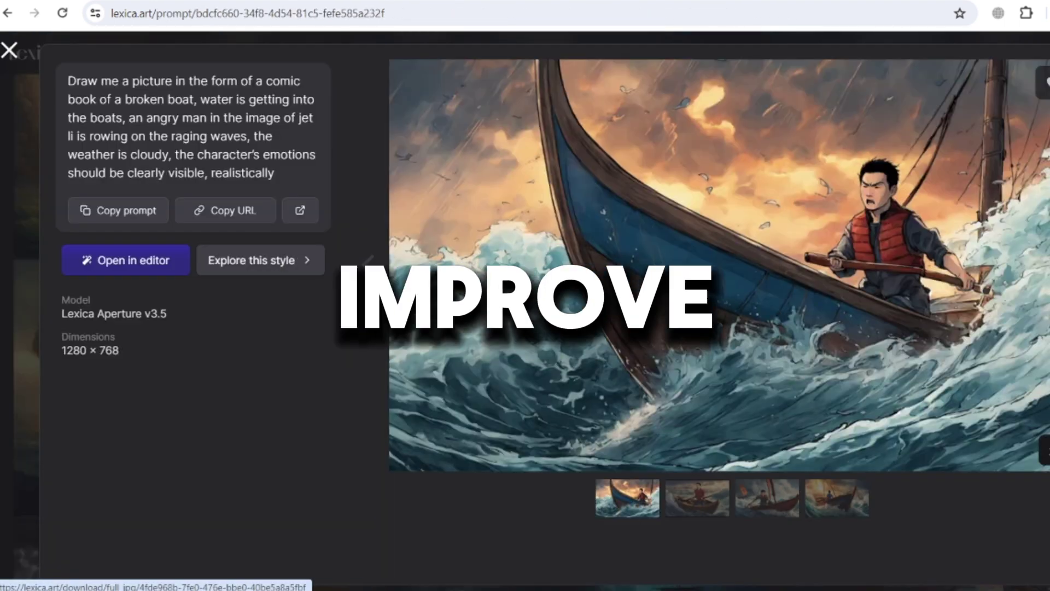
{"action": "key", "text": "Escape"}
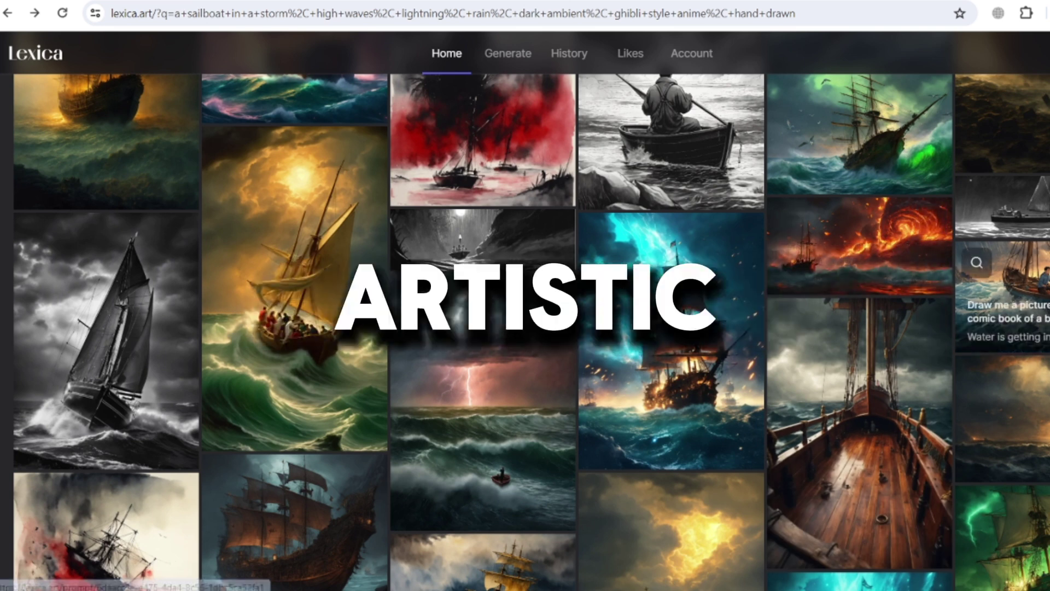
{"action": "left_click", "coordinate": [1001, 283]}
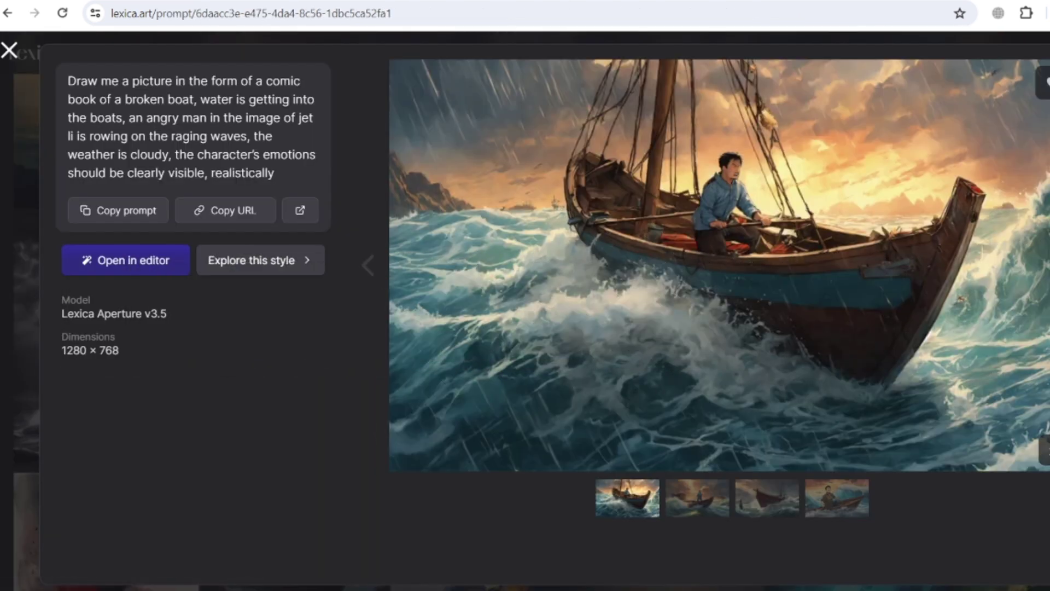
{"action": "key", "text": "Escape"}
{"action": "scroll", "coordinate": [681, 352], "scroll_direction": "down", "scroll_amount": 4}
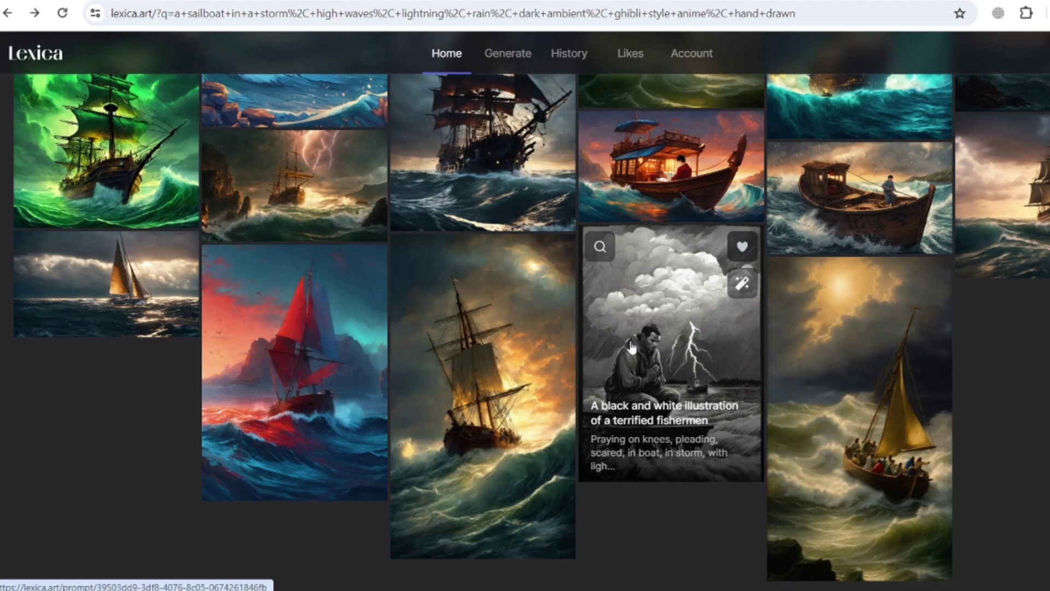
{"action": "scroll", "coordinate": [293, 329], "scroll_direction": "up", "scroll_amount": 2}
{"action": "scroll", "coordinate": [314, 167], "scroll_direction": "down", "scroll_amount": 3}
{"action": "scroll", "coordinate": [246, 210], "scroll_direction": "down", "scroll_amount": 2}
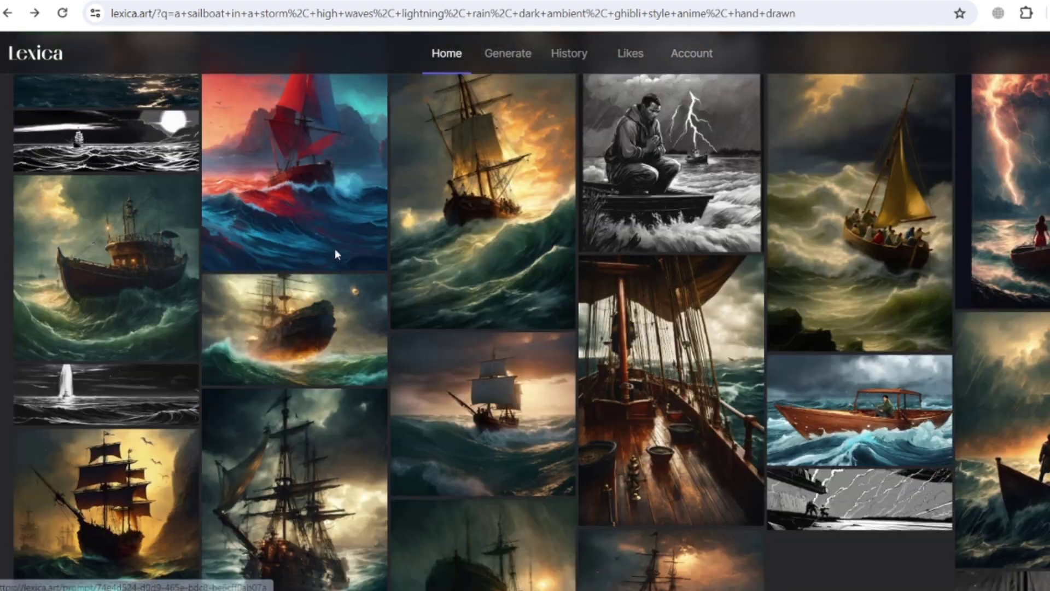
{"action": "scroll", "coordinate": [335, 248], "scroll_direction": "down", "scroll_amount": 2}
{"action": "scroll", "coordinate": [711, 323], "scroll_direction": "down", "scroll_amount": 2}
{"action": "scroll", "coordinate": [711, 323], "scroll_direction": "down", "scroll_amount": 2}
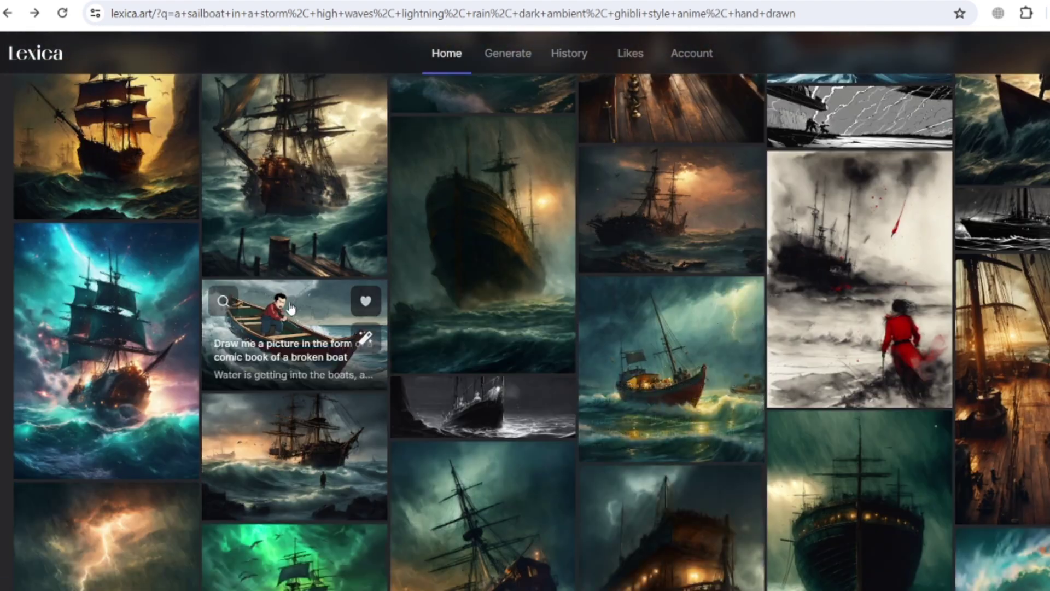
{"action": "left_click", "coordinate": [285, 305]}
{"action": "left_click", "coordinate": [38, 257]}
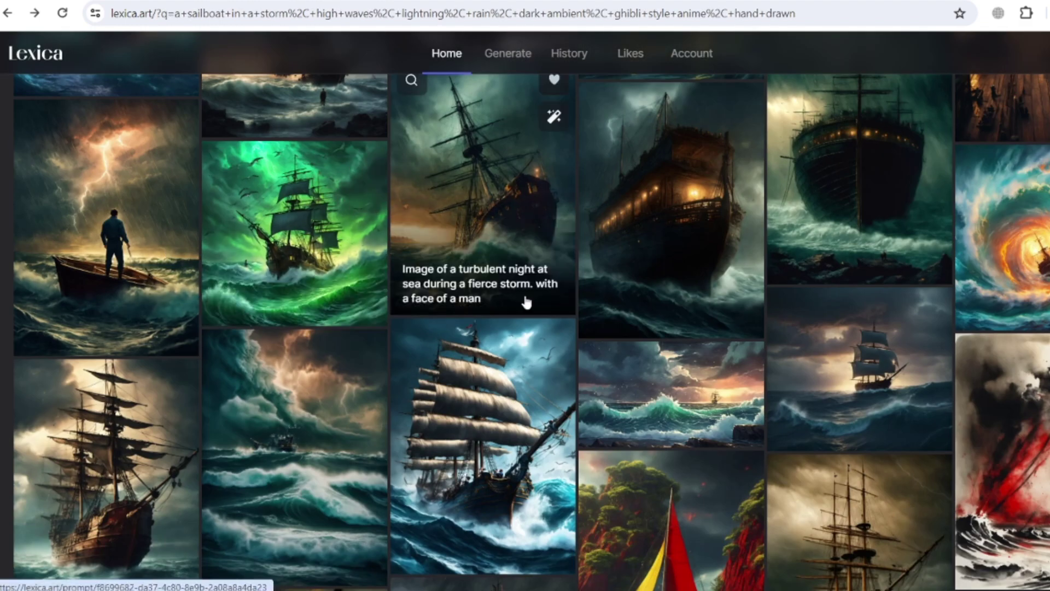
{"action": "left_click", "coordinate": [295, 263]}
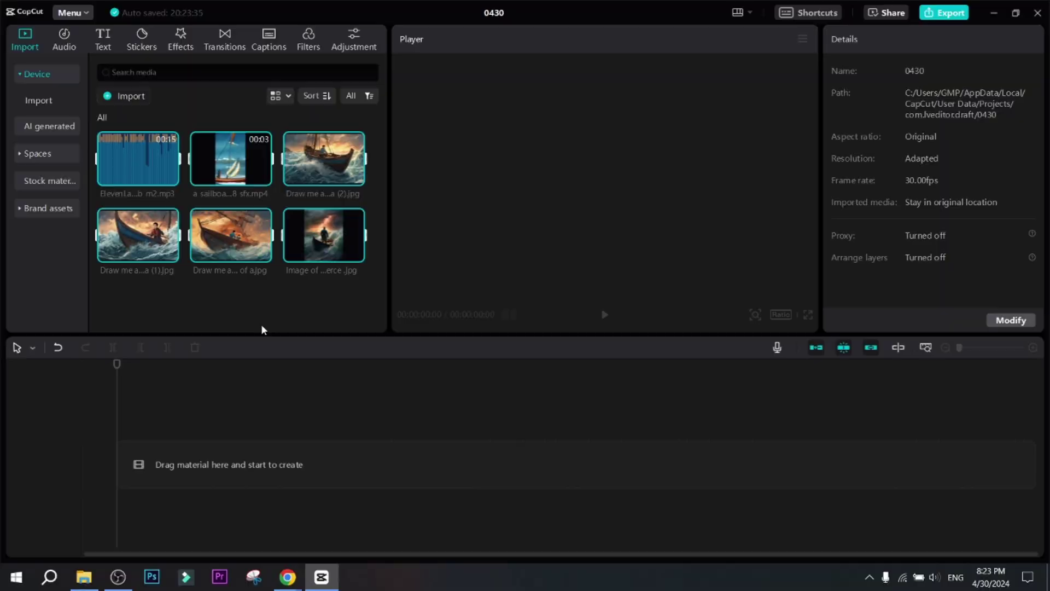
{"action": "left_click", "coordinate": [261, 329]}
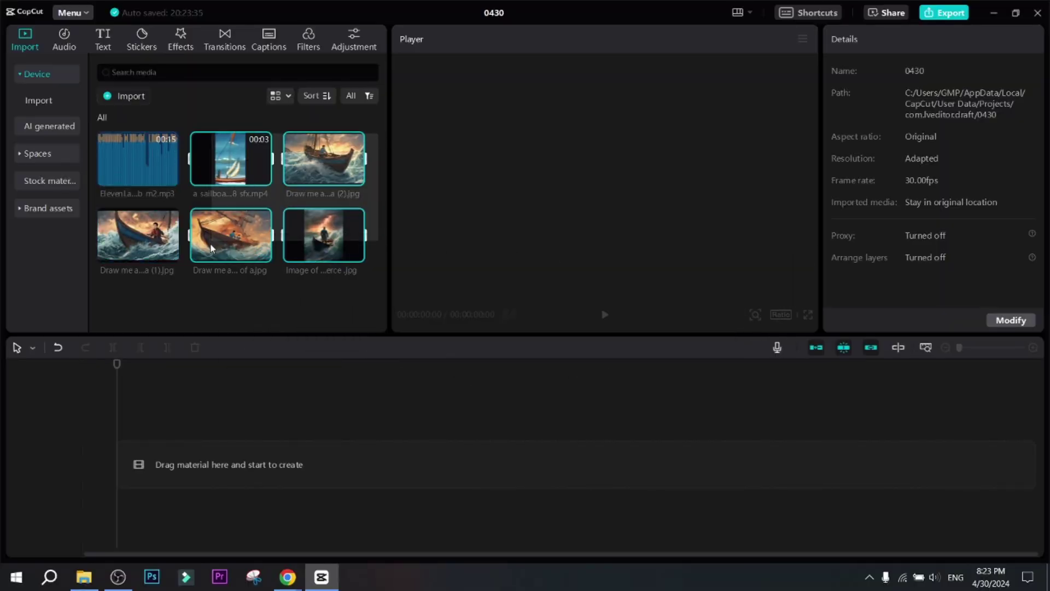
Place the four storm images, one extra image and the voiceover mp3 on the timeline.
{"action": "left_click_drag", "start_coordinate": [211, 248], "coordinate": [122, 468]}
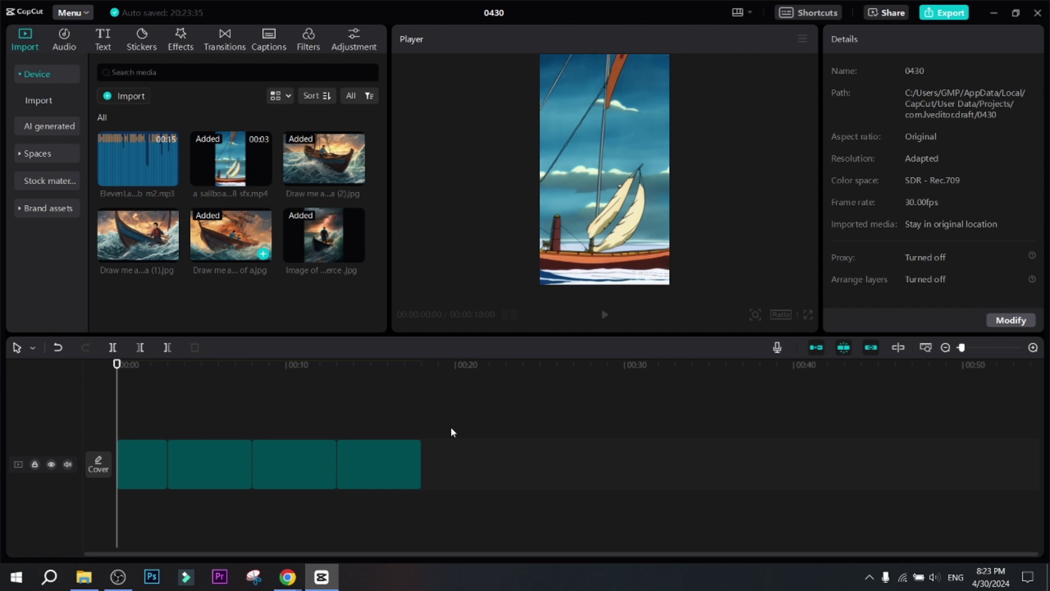
{"action": "key", "text": "ctrl+a"}
{"action": "left_click", "coordinate": [452, 445]}
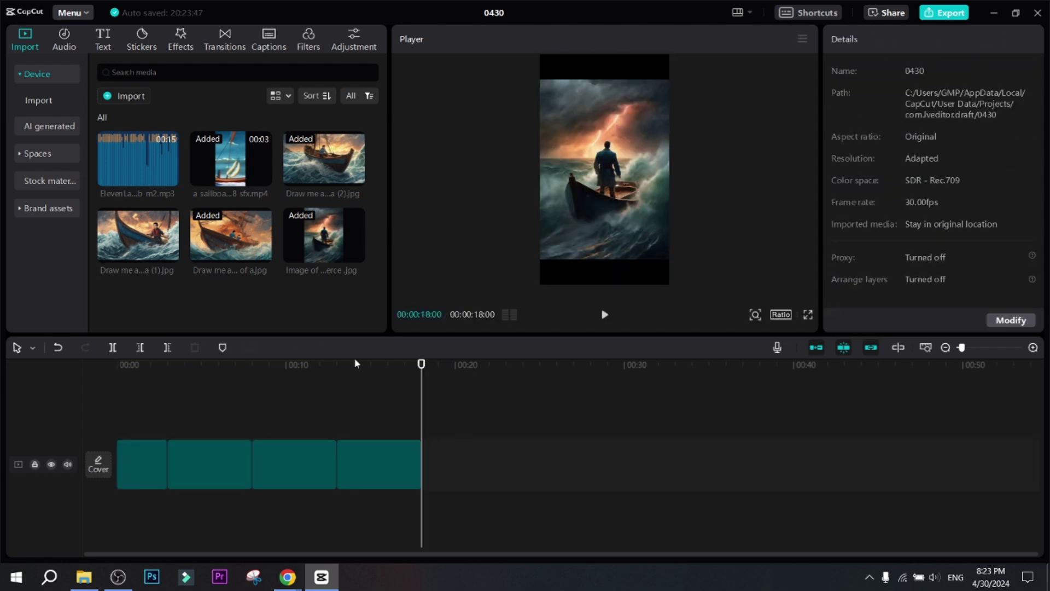
{"action": "mouse_move", "coordinate": [427, 477]}
{"action": "left_mouse_down"}
{"action": "mouse_move", "coordinate": [141, 431]}
{"action": "mouse_move", "coordinate": [208, 451]}
{"action": "left_mouse_up"}
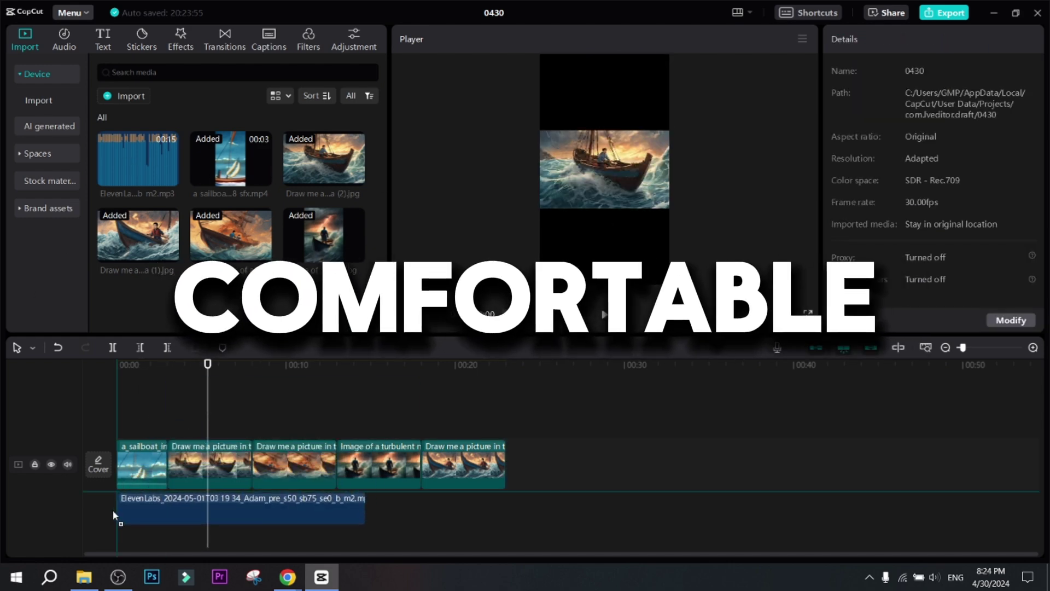
{"action": "left_click_drag", "start_coordinate": [138, 160], "coordinate": [160, 500]}
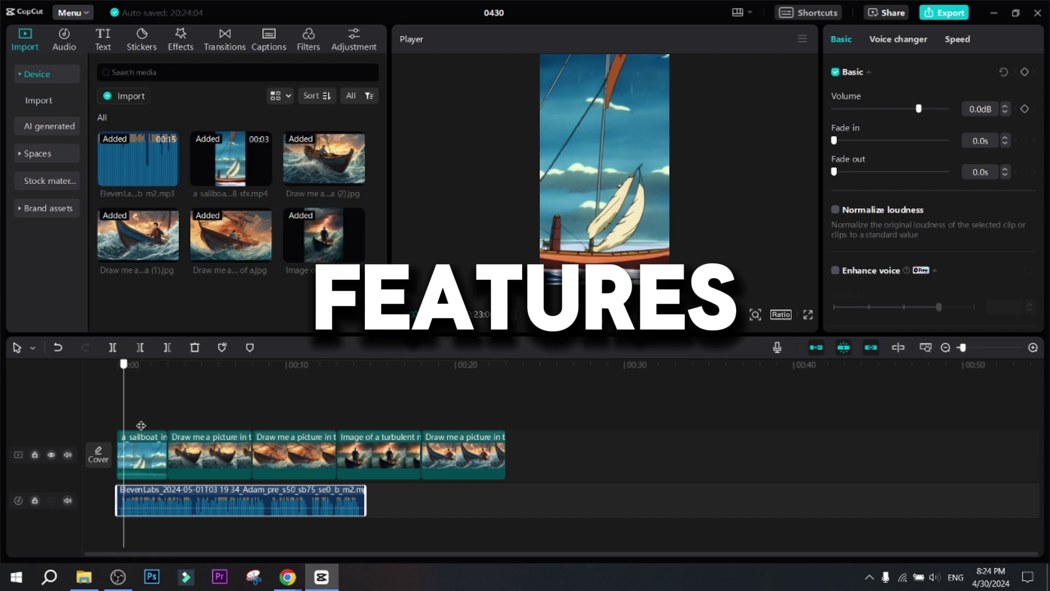
{"action": "left_click_drag", "start_coordinate": [961, 347], "coordinate": [970, 349]}
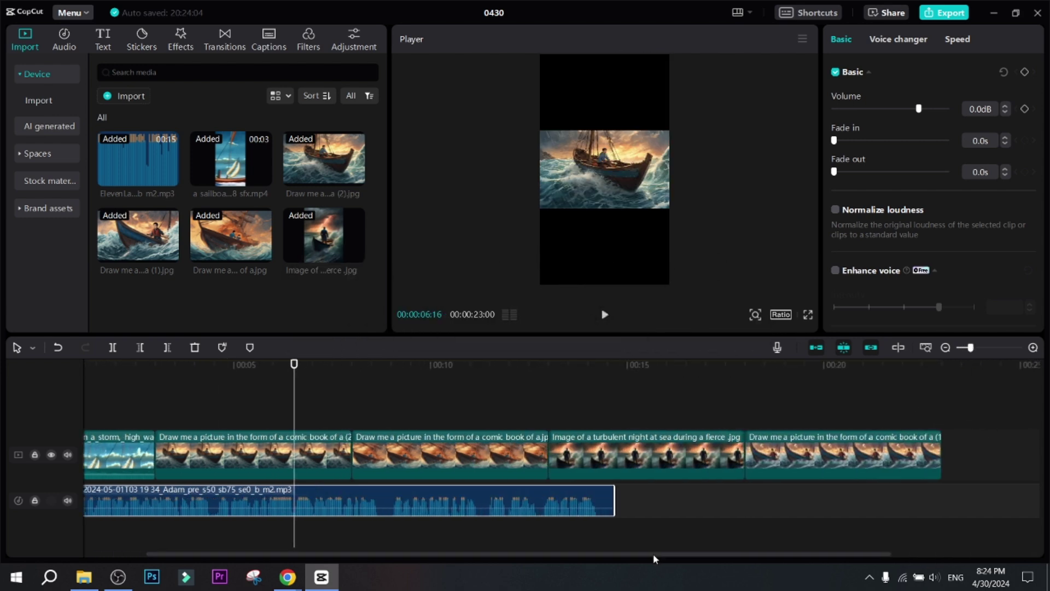
{"action": "left_click_drag", "start_coordinate": [653, 554], "coordinate": [492, 545]}
Scale the second and comic images to fill the frame, trimming clips to the playhead.
{"action": "left_click", "coordinate": [311, 452]}
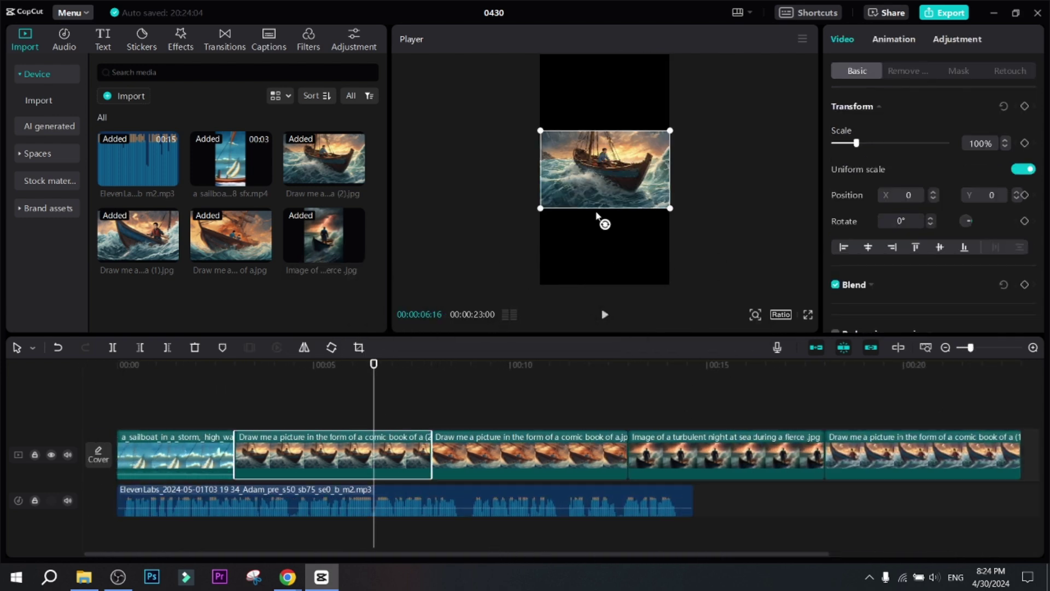
{"action": "left_click_drag", "start_coordinate": [542, 210], "coordinate": [414, 284]}
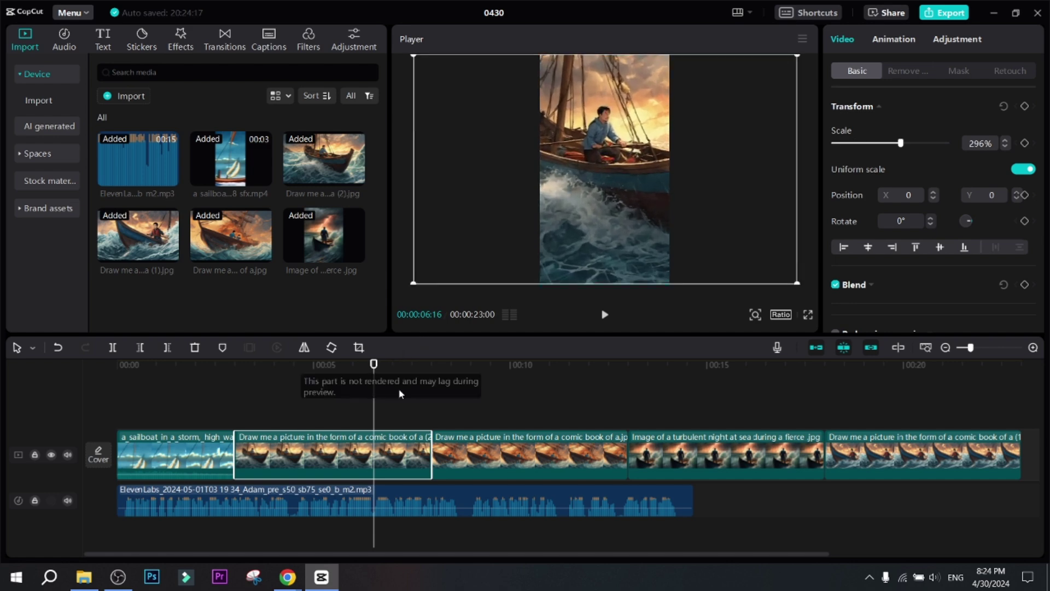
{"action": "left_click_drag", "start_coordinate": [432, 448], "coordinate": [329, 451]}
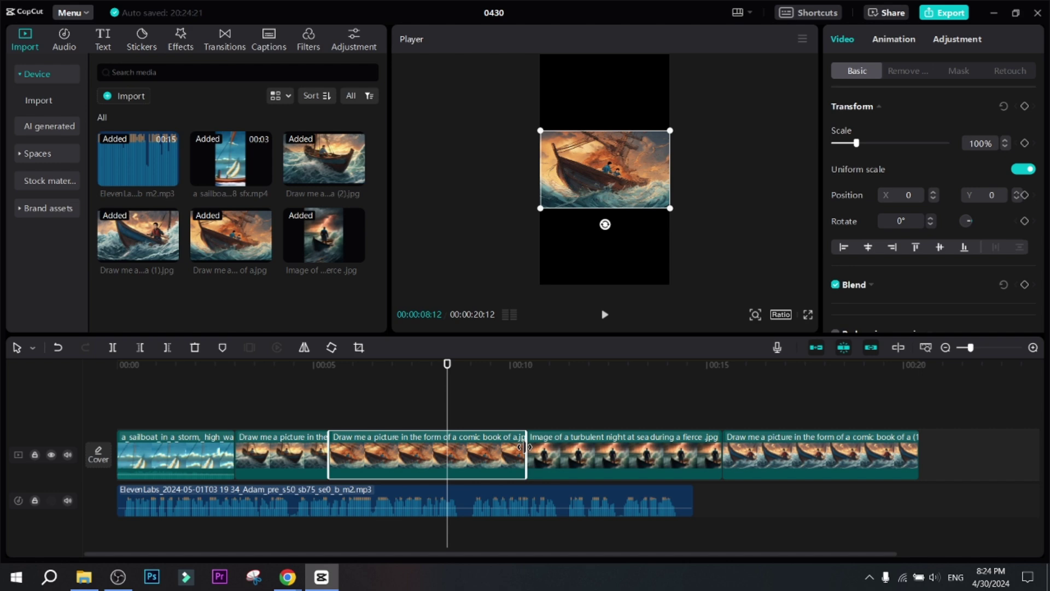
{"action": "left_click_drag", "start_coordinate": [526, 447], "coordinate": [447, 456]}
{"action": "left_click", "coordinate": [423, 402]}
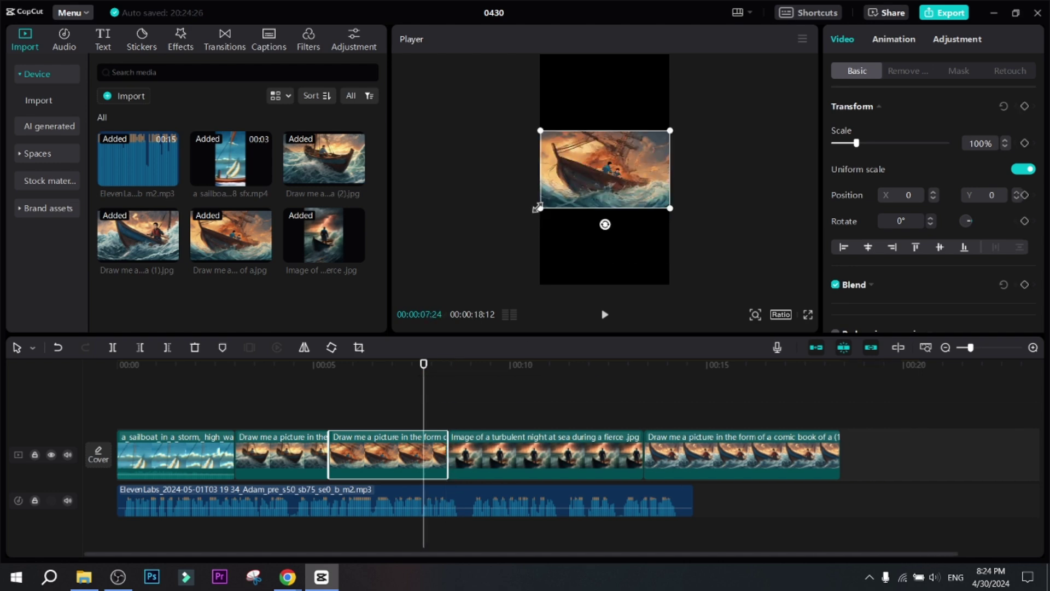
{"action": "left_click_drag", "start_coordinate": [537, 207], "coordinate": [371, 366]}
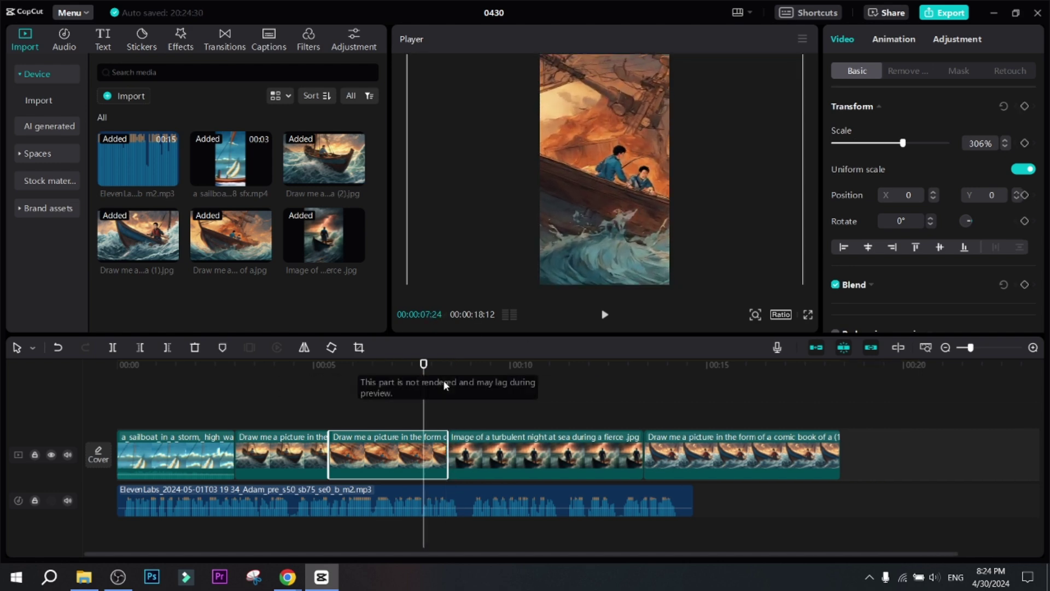
{"action": "key", "text": "w"}
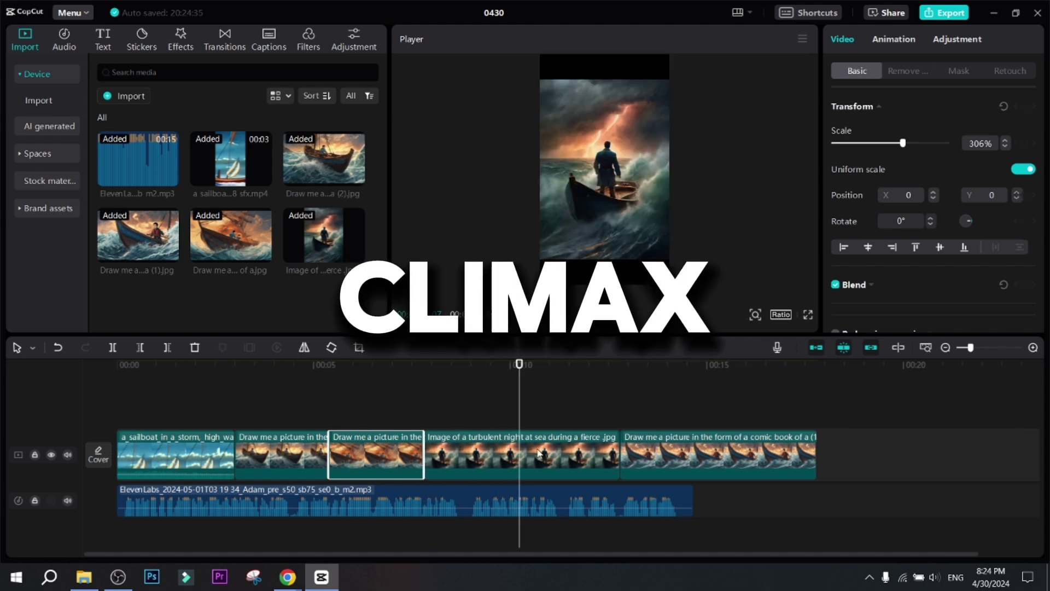
Trim the turbulent-night clip, enlarge the final comic image, and return to the start.
{"action": "left_click", "coordinate": [610, 447]}
{"action": "key", "text": "w"}
{"action": "left_click", "coordinate": [617, 448]}
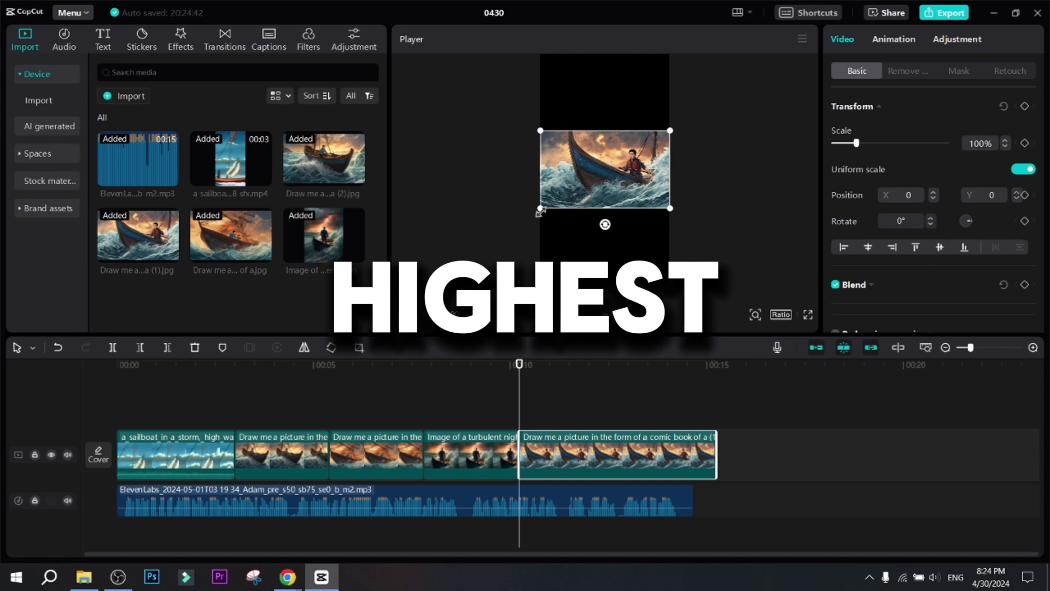
{"action": "scroll", "coordinate": [492, 246], "scroll_direction": "up", "scroll_amount": 5}
{"action": "left_click_drag", "start_coordinate": [624, 240], "coordinate": [510, 241]}
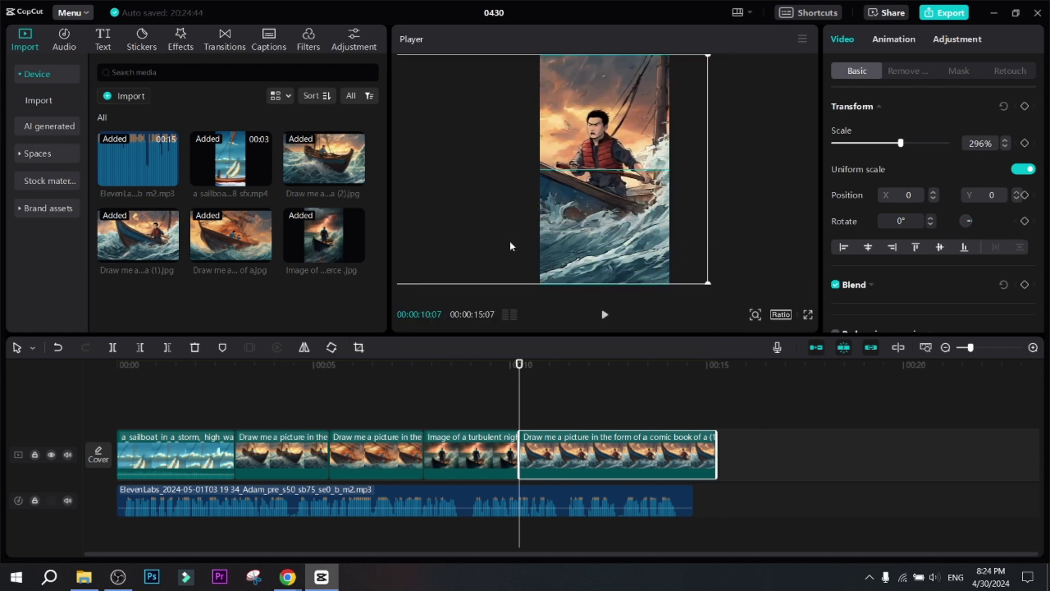
{"action": "left_click_drag", "start_coordinate": [520, 427], "coordinate": [504, 420]}
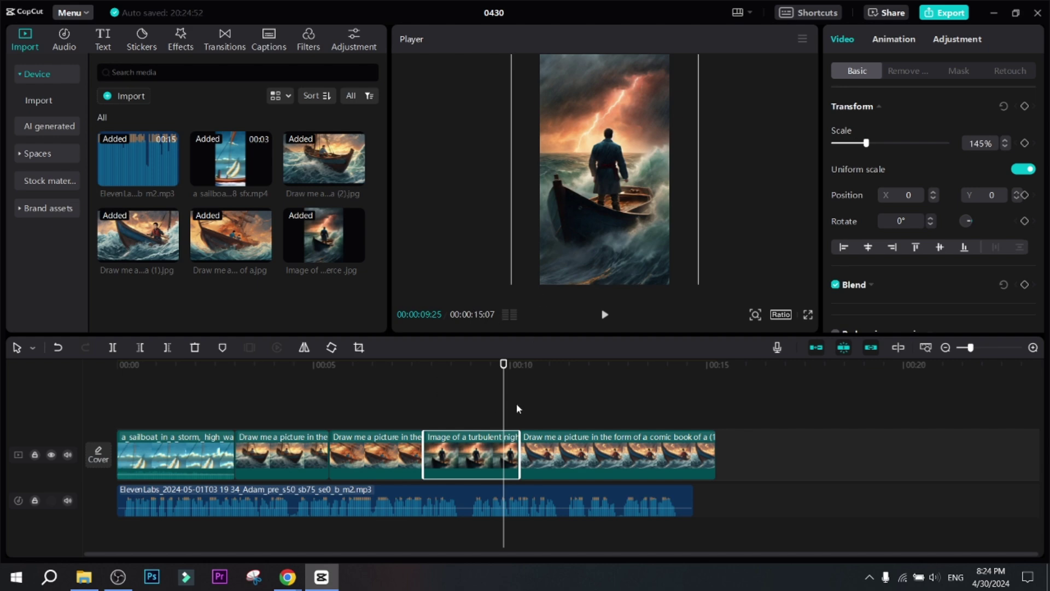
{"action": "left_click", "coordinate": [601, 423]}
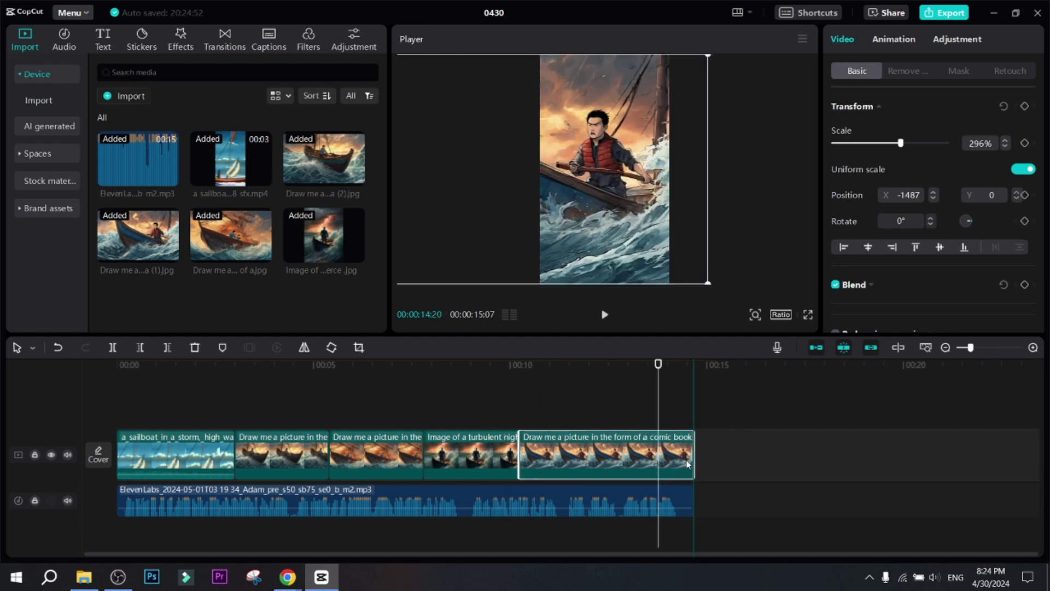
{"action": "left_click_drag", "start_coordinate": [657, 404], "coordinate": [2, 426]}
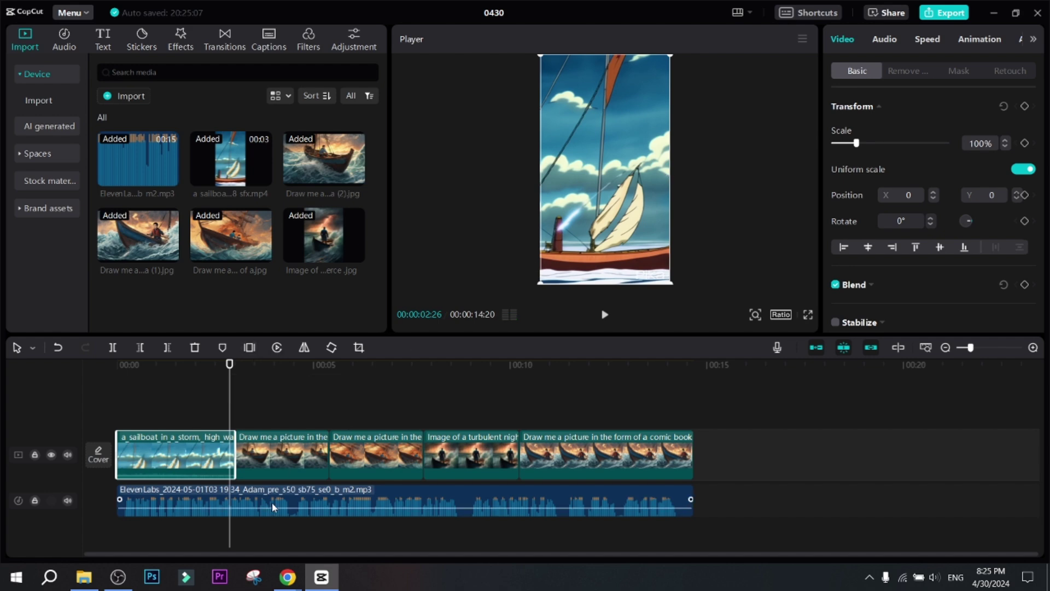
Give the opening sailboat clip a Shake entrance and a distortion combo animation.
{"action": "key", "text": "space"}
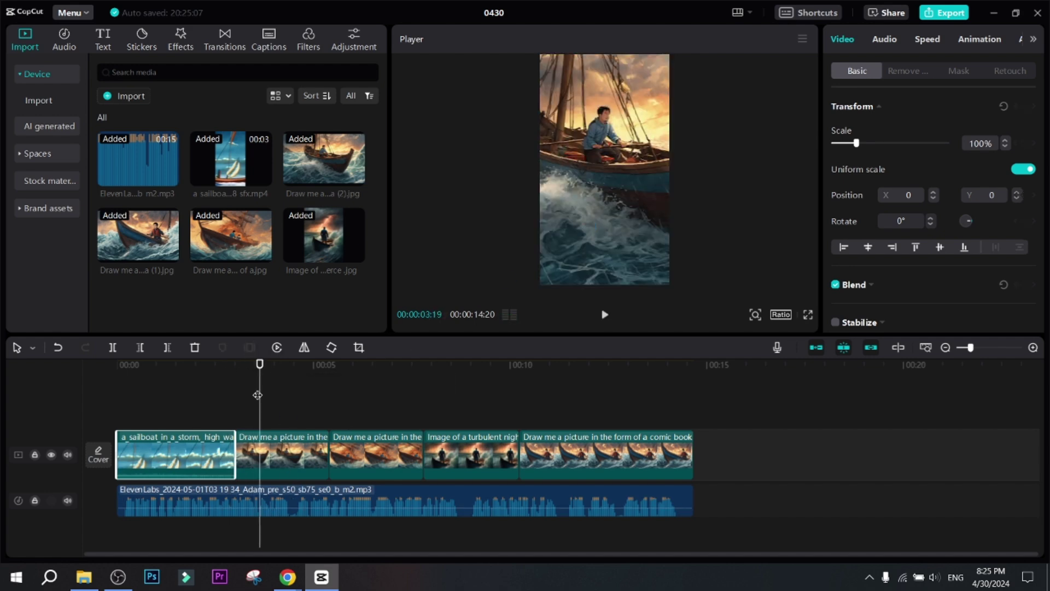
{"action": "left_click", "coordinate": [162, 395]}
{"action": "left_click", "coordinate": [973, 41]}
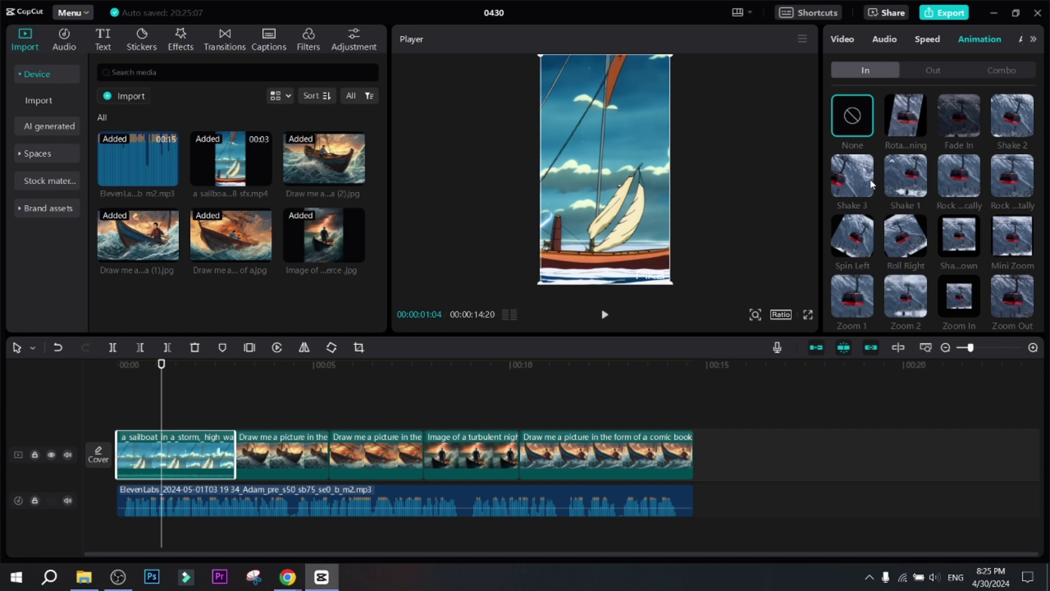
{"action": "left_click", "coordinate": [855, 181]}
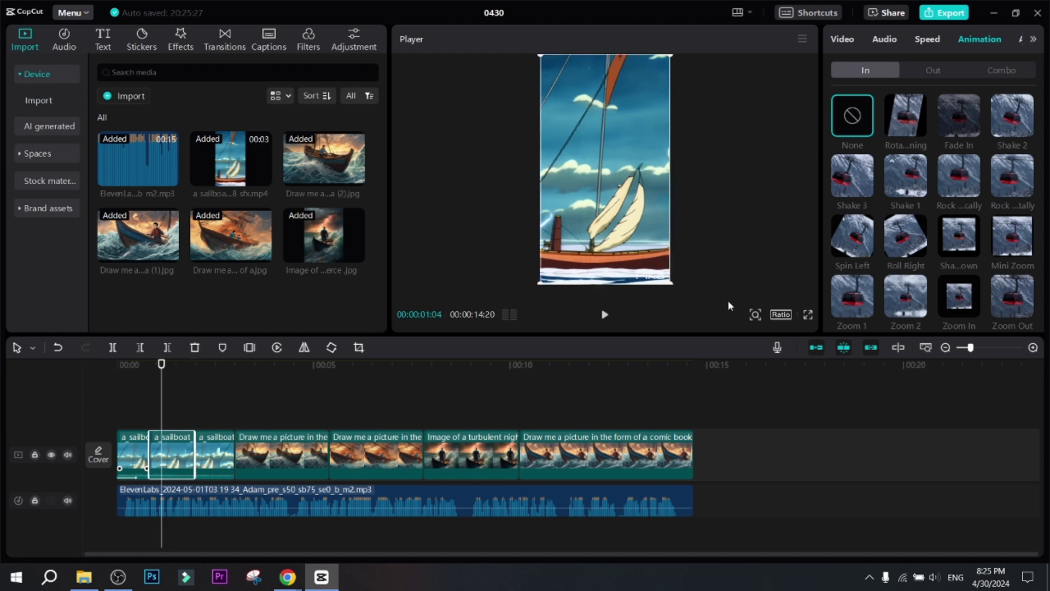
{"action": "left_click", "coordinate": [998, 72]}
{"action": "left_click", "coordinate": [963, 238]}
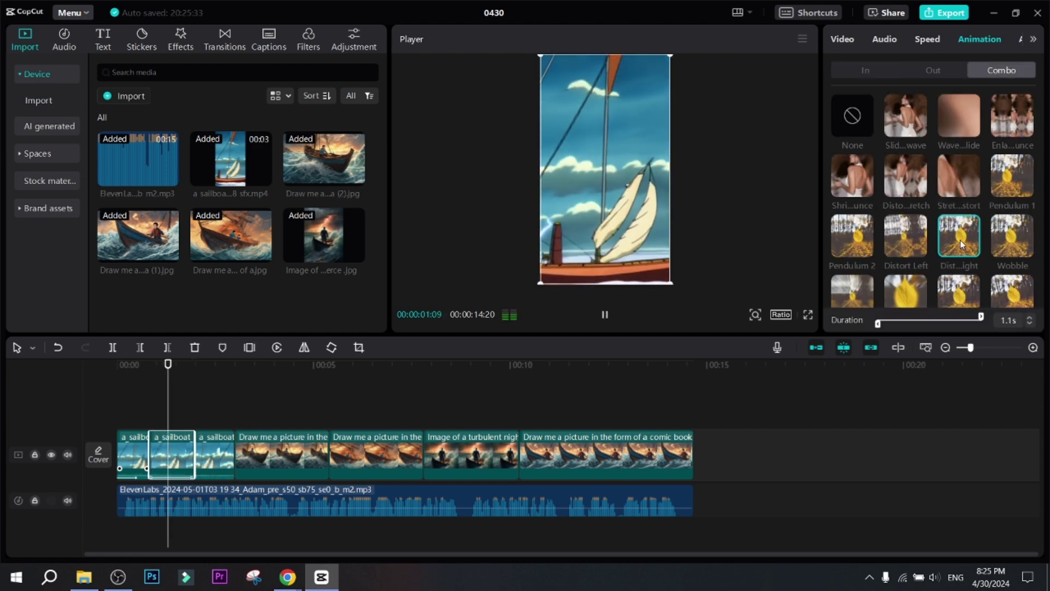
Split the Draw me a picture clips, applying Zoom 2, wave-slide and Pendulum 2 animations.
{"action": "left_click", "coordinate": [210, 456]}
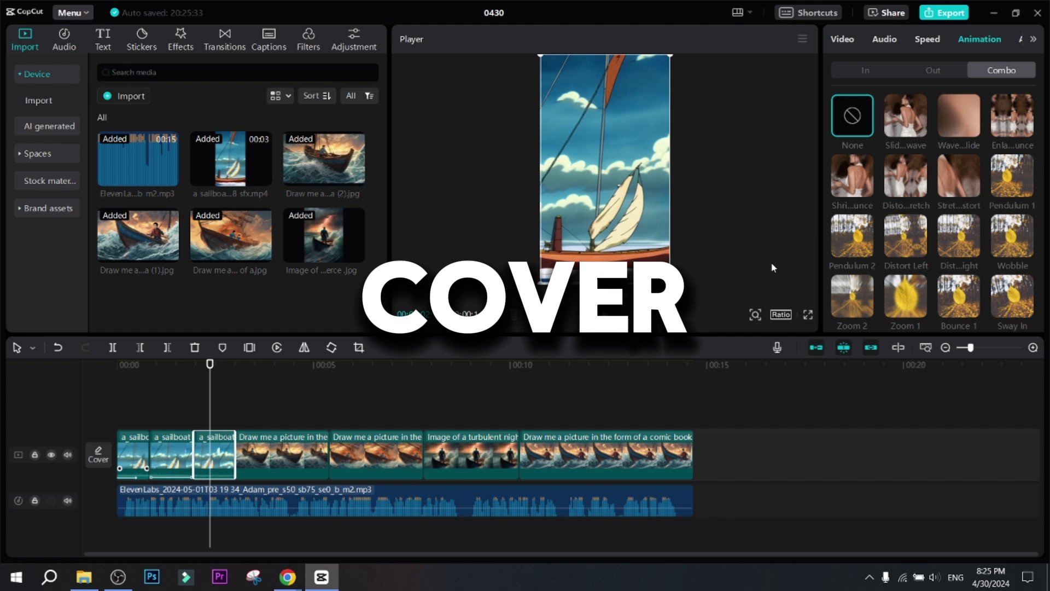
{"action": "scroll", "coordinate": [913, 254], "scroll_direction": "down", "scroll_amount": 3}
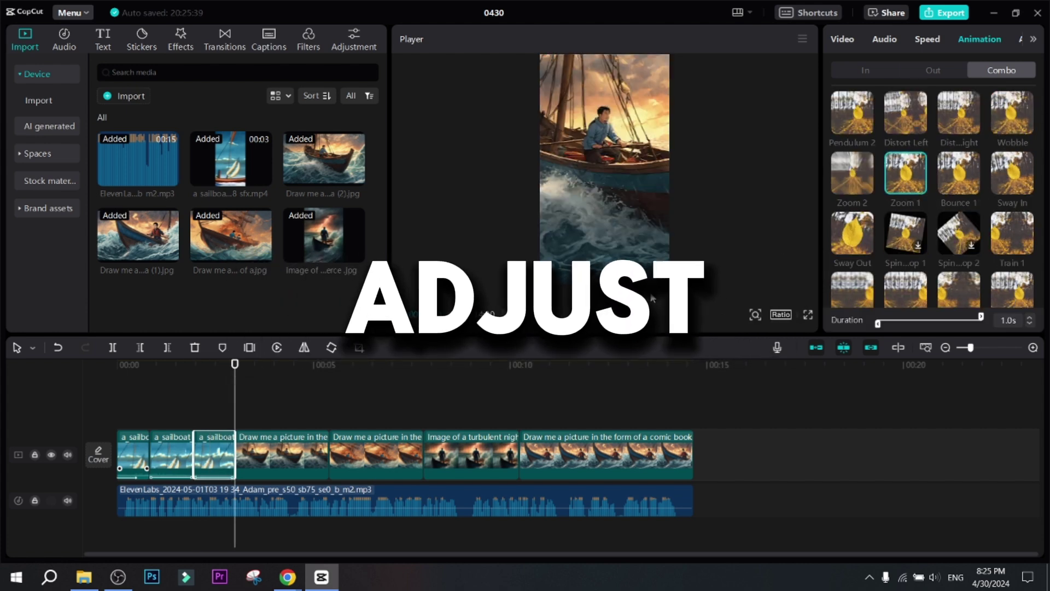
{"action": "left_click", "coordinate": [322, 448]}
{"action": "left_click", "coordinate": [851, 173]}
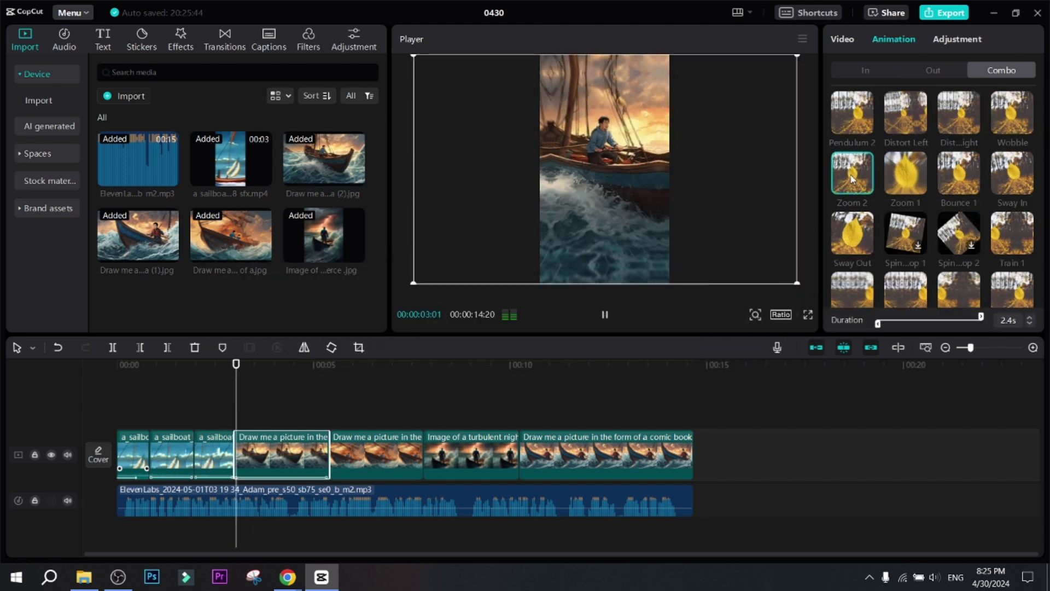
{"action": "key", "text": "ctrl+b"}
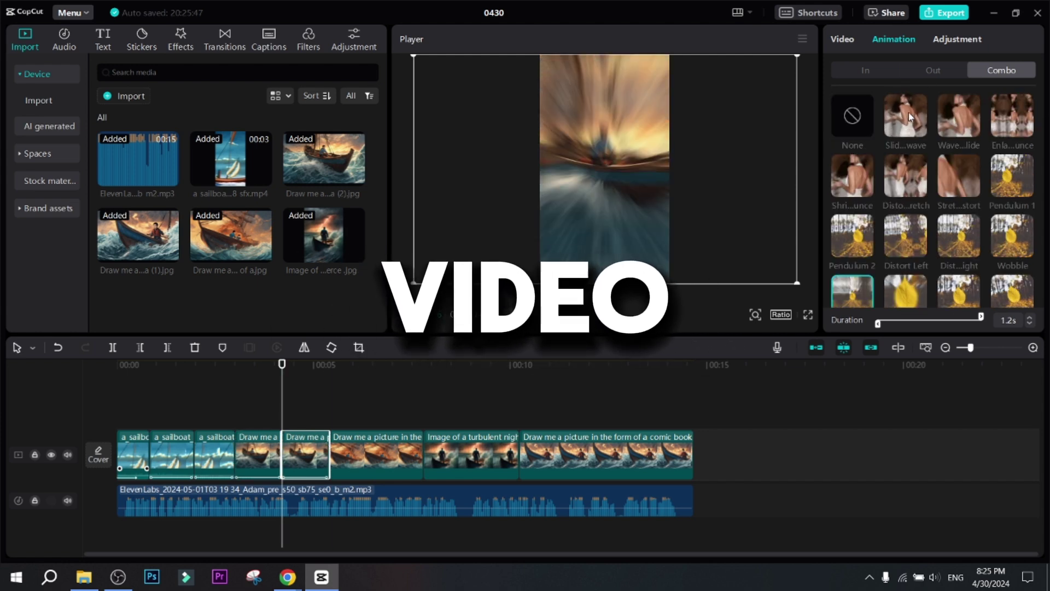
{"action": "left_click", "coordinate": [908, 113]}
{"action": "left_click", "coordinate": [354, 441]}
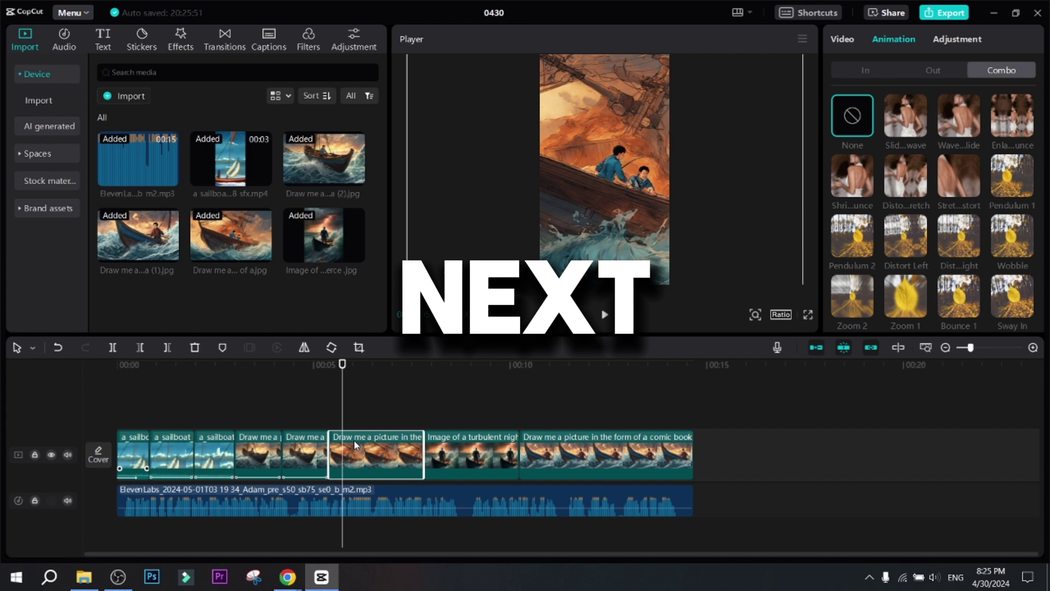
{"action": "left_click", "coordinate": [852, 236]}
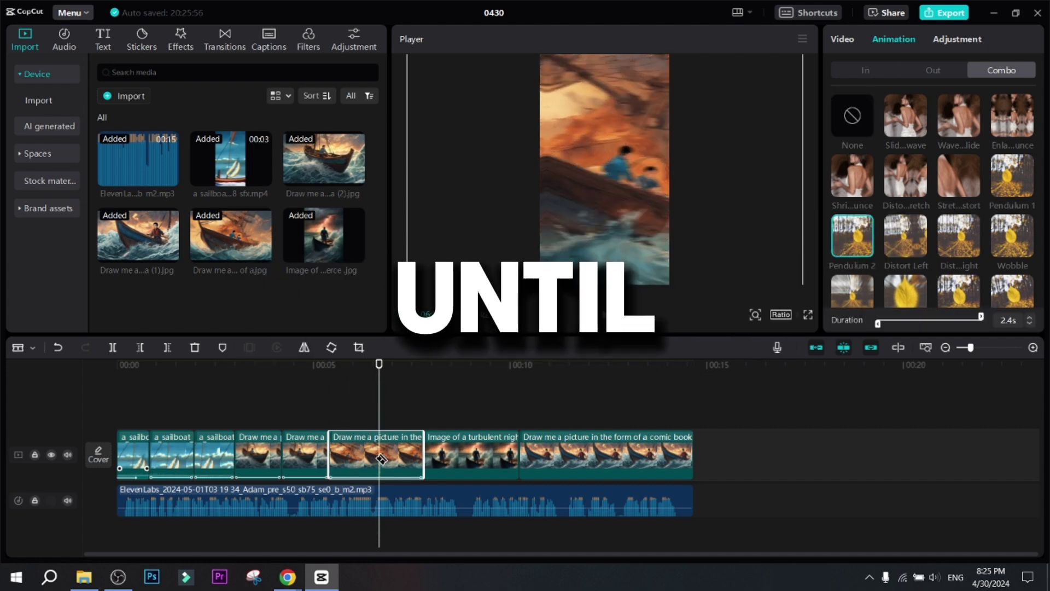
{"action": "key", "text": "ctrl+b"}
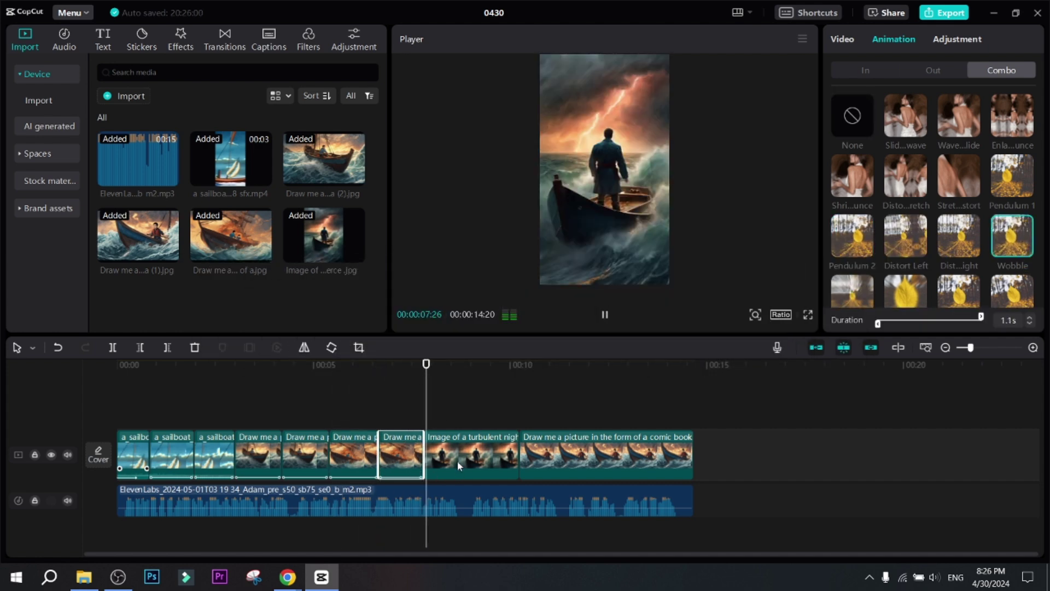
Give the turbulent-night clip a shrink-bounce combo and rotating exit, and the final clip a rocking entrance.
{"action": "left_click", "coordinate": [456, 457]}
{"action": "key", "text": "space"}
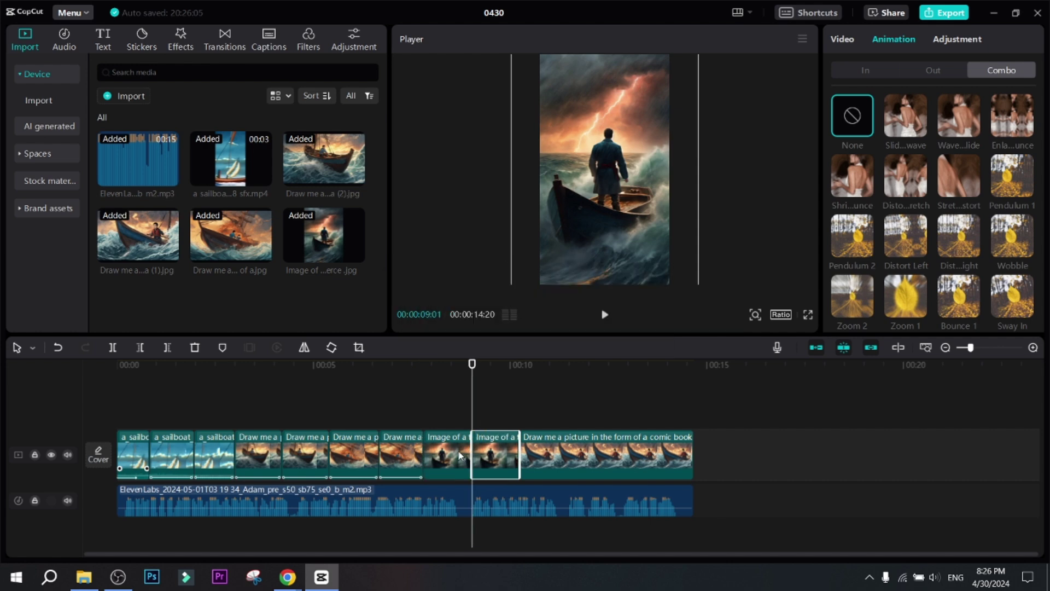
{"action": "scroll", "coordinate": [879, 307], "scroll_direction": "down", "scroll_amount": 2}
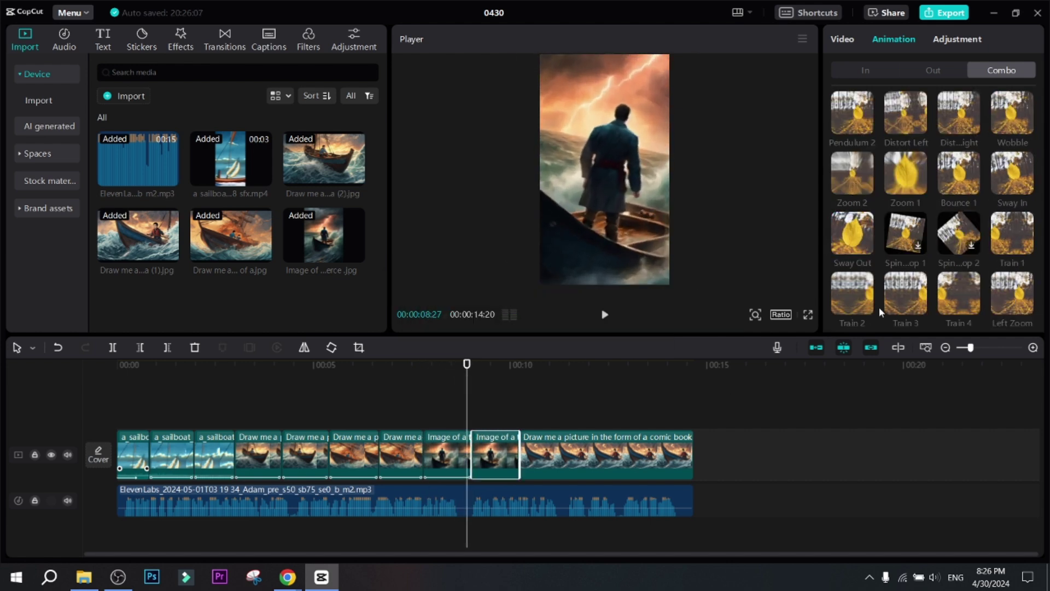
{"action": "scroll", "coordinate": [1008, 174], "scroll_direction": "up", "scroll_amount": 2}
{"action": "left_click", "coordinate": [863, 177]}
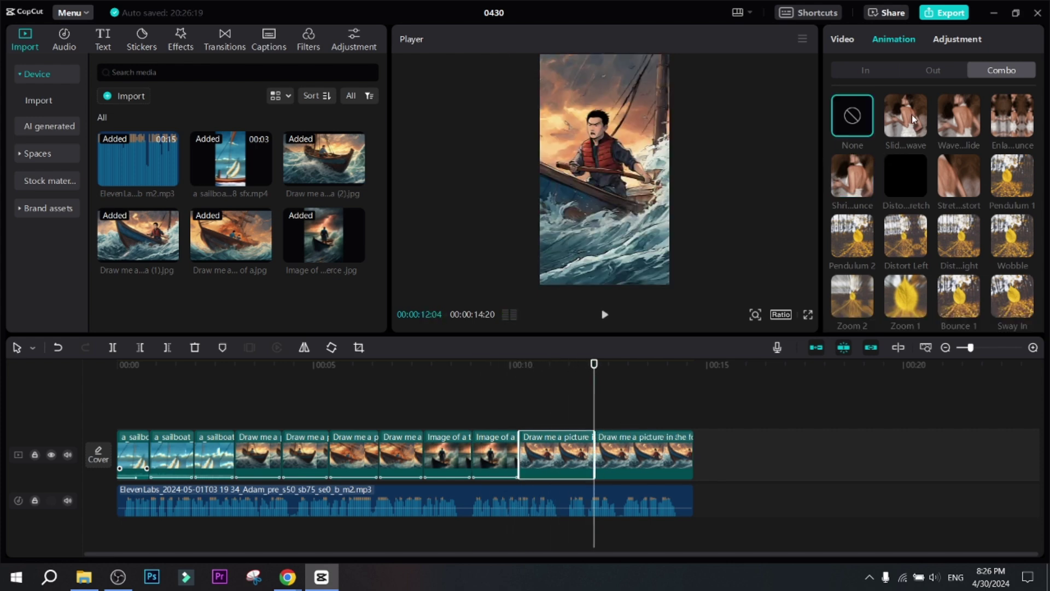
{"action": "left_click", "coordinate": [933, 71]}
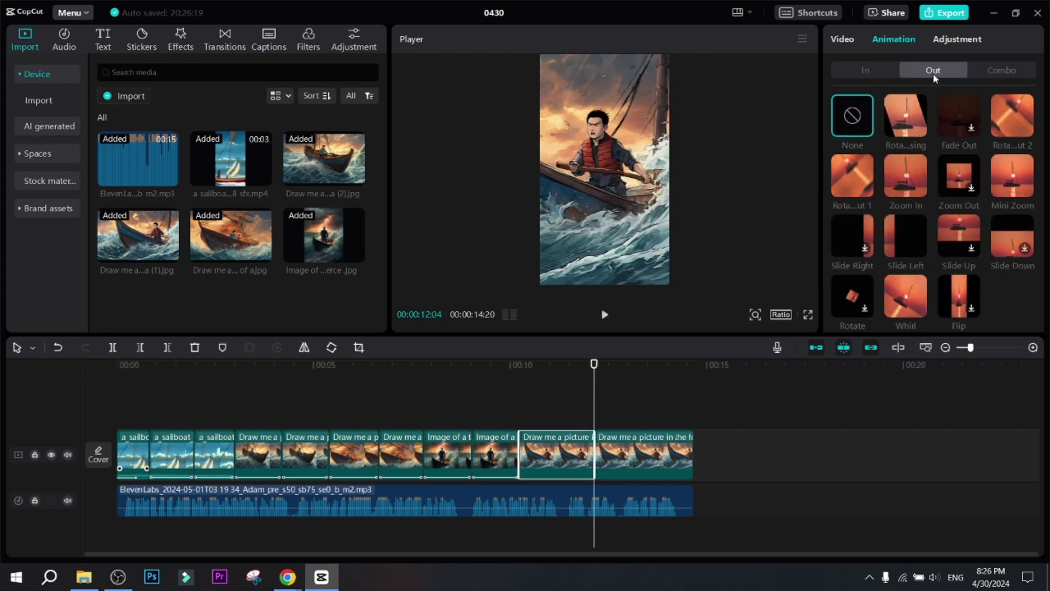
{"action": "left_click", "coordinate": [847, 170]}
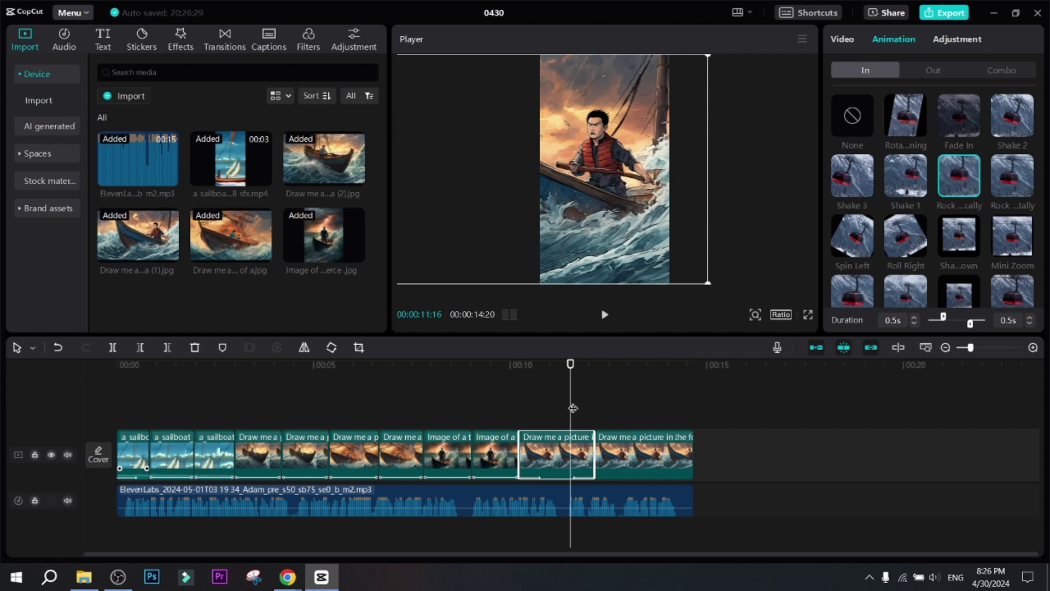
{"action": "left_click_drag", "start_coordinate": [572, 408], "coordinate": [616, 443]}
{"action": "left_click", "coordinate": [1014, 194]}
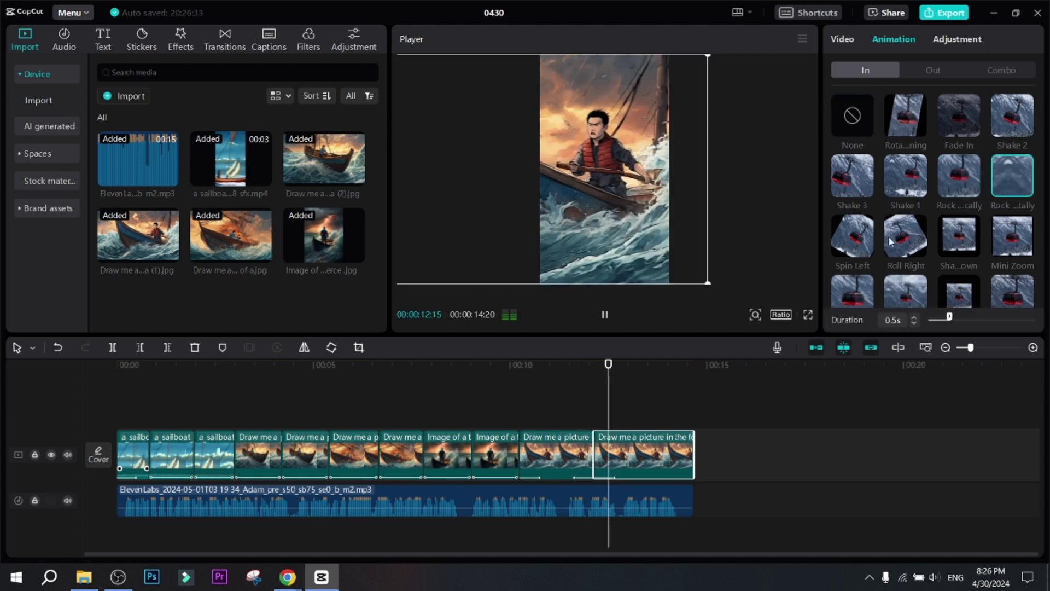
Apply a stretch-distort combo animation, then add the Life I filter and shorten it.
{"action": "left_click", "coordinate": [1001, 70]}
{"action": "left_click", "coordinate": [958, 182]}
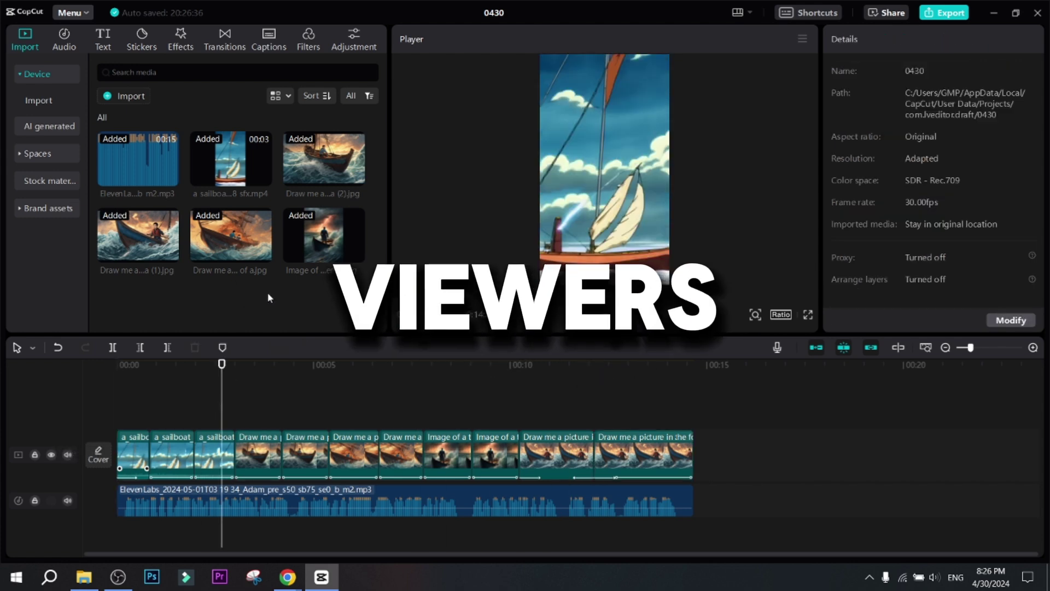
{"action": "left_click", "coordinate": [181, 42]}
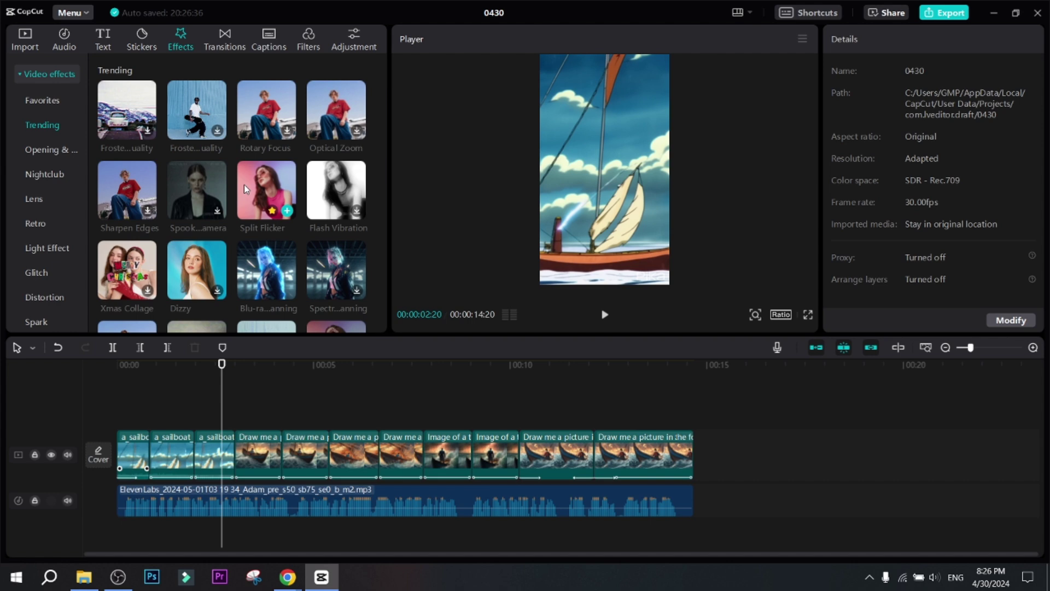
{"action": "left_click", "coordinate": [309, 40]}
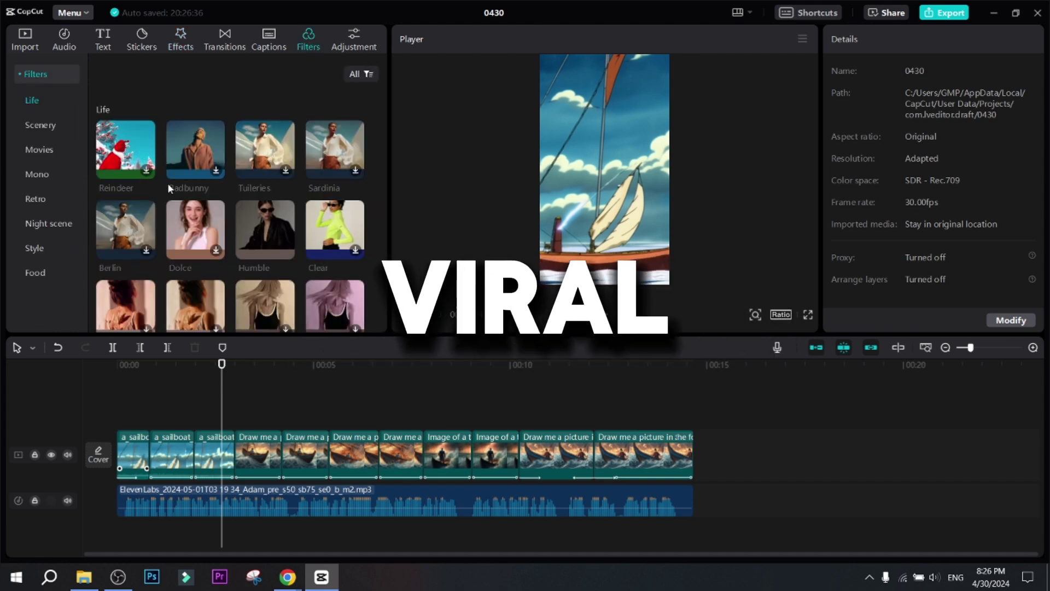
{"action": "scroll", "coordinate": [168, 188], "scroll_direction": "down", "scroll_amount": 3}
{"action": "scroll", "coordinate": [250, 219], "scroll_direction": "down", "scroll_amount": 2}
{"action": "scroll", "coordinate": [193, 141], "scroll_direction": "down", "scroll_amount": 2}
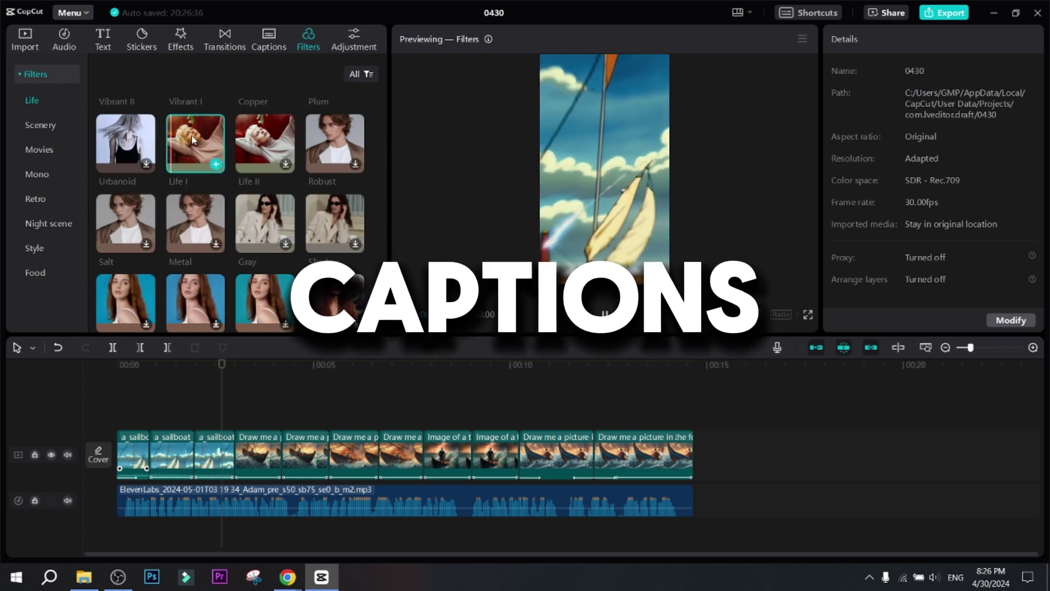
{"action": "mouse_move", "coordinate": [193, 142]}
{"action": "left_mouse_down"}
{"action": "mouse_move", "coordinate": [224, 399]}
{"action": "mouse_move", "coordinate": [210, 415]}
{"action": "left_mouse_up"}
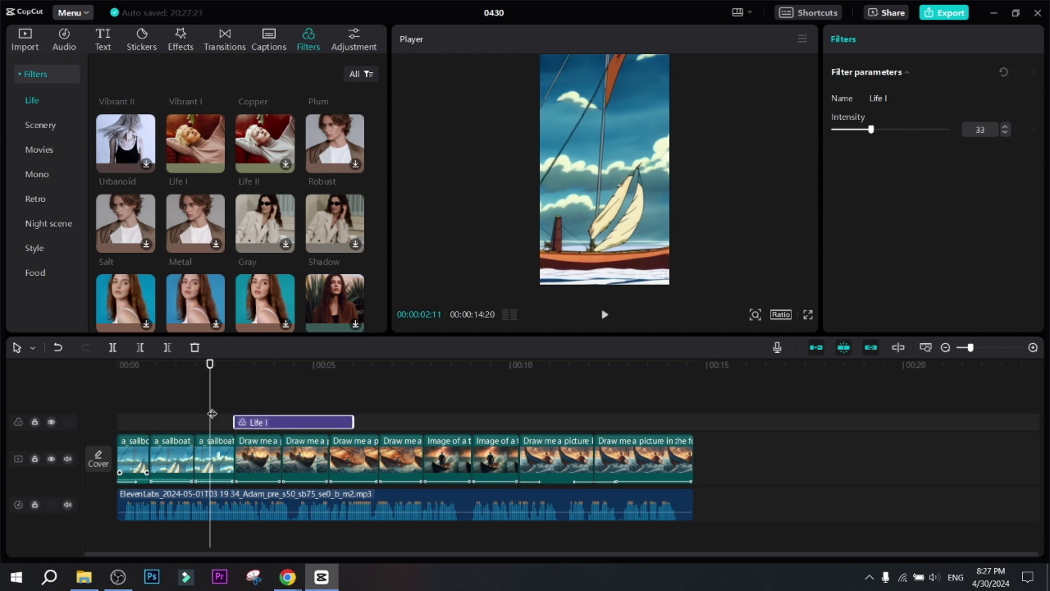
{"action": "left_click_drag", "start_coordinate": [212, 413], "coordinate": [263, 416]}
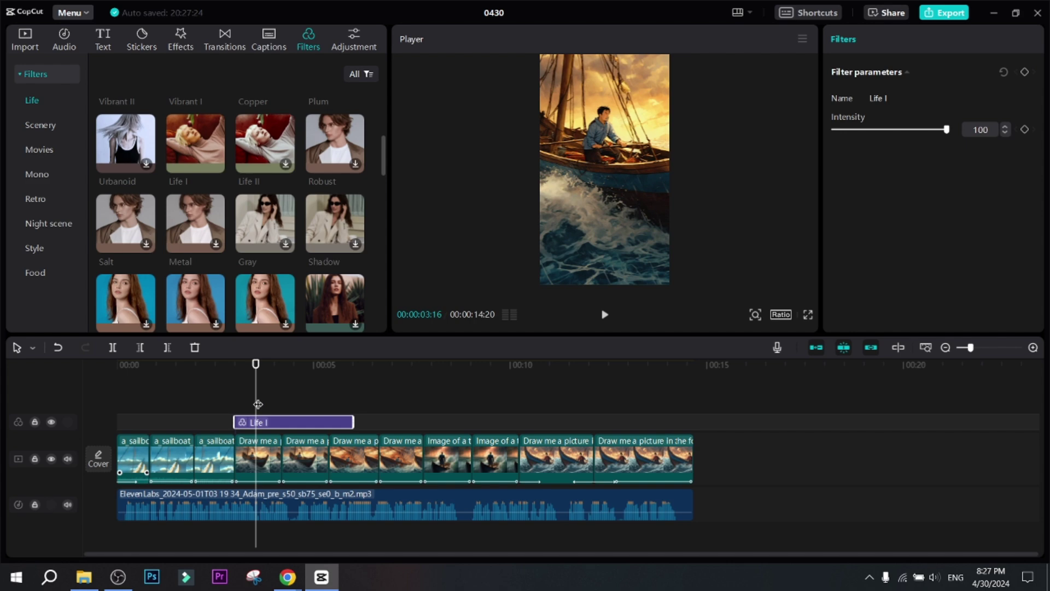
{"action": "mouse_move", "coordinate": [254, 387]}
{"action": "left_mouse_down"}
{"action": "mouse_move", "coordinate": [329, 402]}
{"action": "mouse_move", "coordinate": [330, 422]}
{"action": "left_mouse_up"}
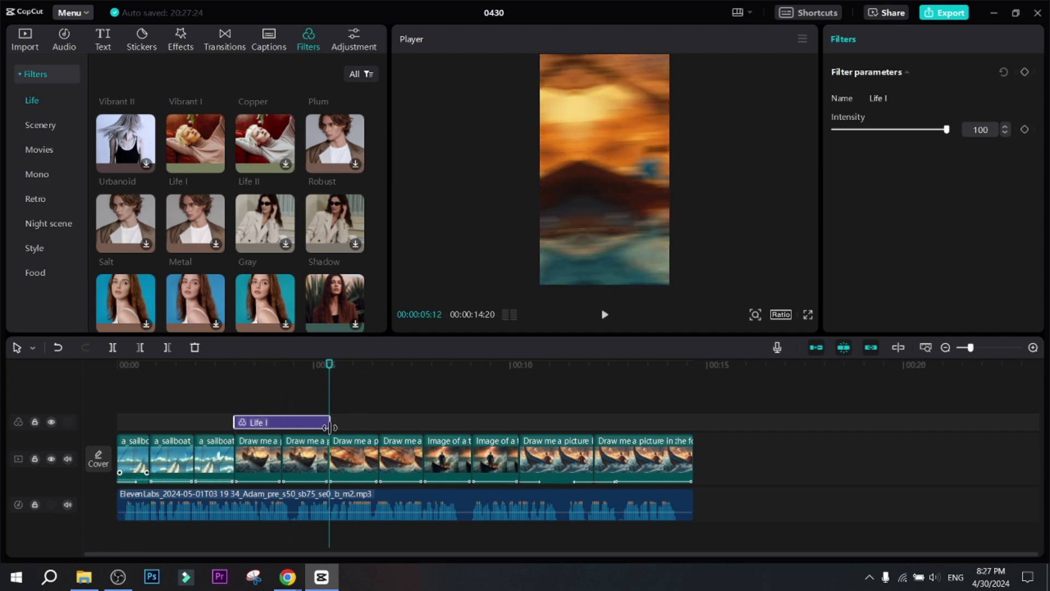
{"action": "left_click", "coordinate": [339, 408]}
{"action": "scroll", "coordinate": [256, 200], "scroll_direction": "down", "scroll_amount": 5}
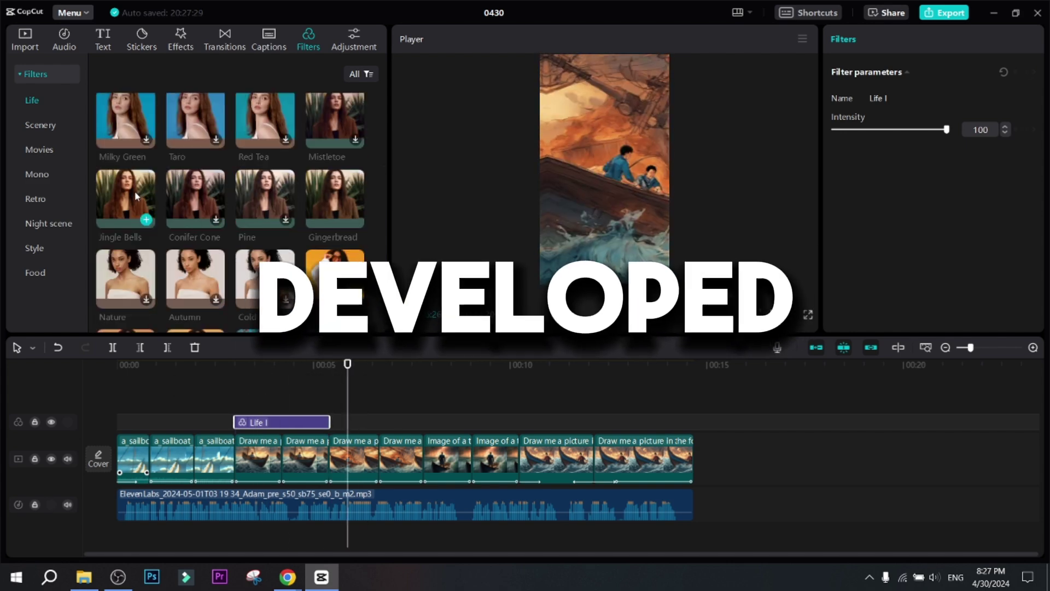
Add a shortened Jingle Bells filter after Life I with lowered intensity.
{"action": "left_click_drag", "start_coordinate": [125, 197], "coordinate": [344, 422]}
{"action": "left_click_drag", "start_coordinate": [448, 423], "coordinate": [424, 421]}
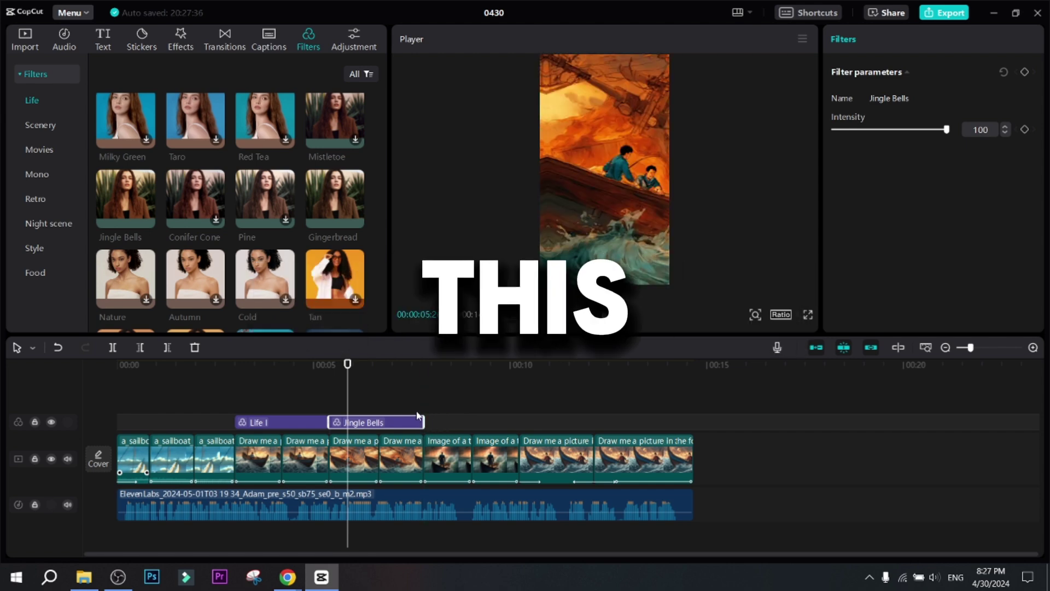
{"action": "left_click_drag", "start_coordinate": [945, 130], "coordinate": [880, 129]}
{"action": "left_click_drag", "start_coordinate": [348, 408], "coordinate": [424, 408]}
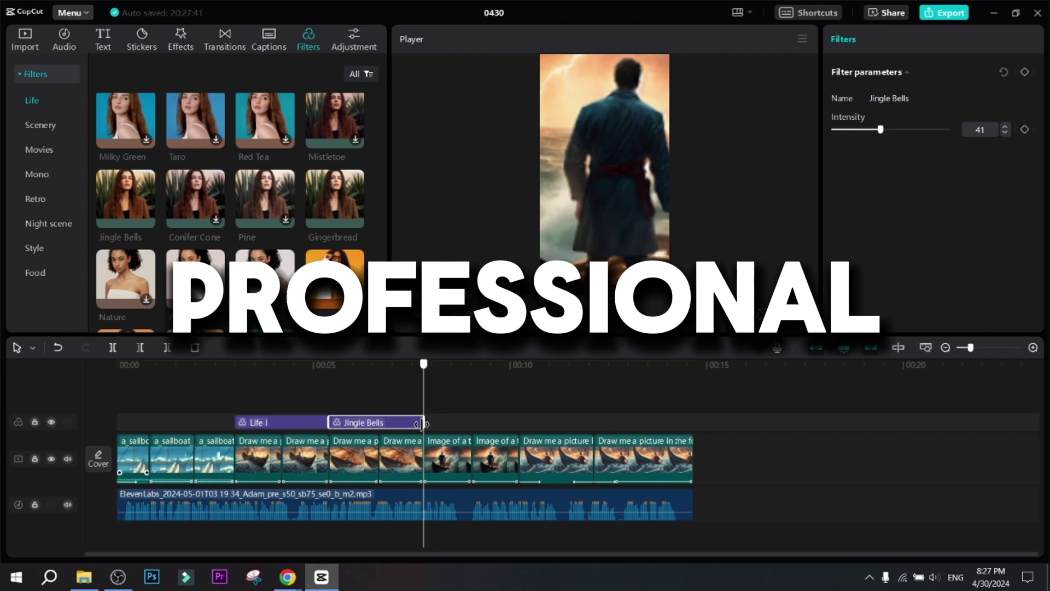
{"action": "scroll", "coordinate": [230, 235], "scroll_direction": "down", "scroll_amount": 3}
{"action": "scroll", "coordinate": [231, 234], "scroll_direction": "up", "scroll_amount": 3}
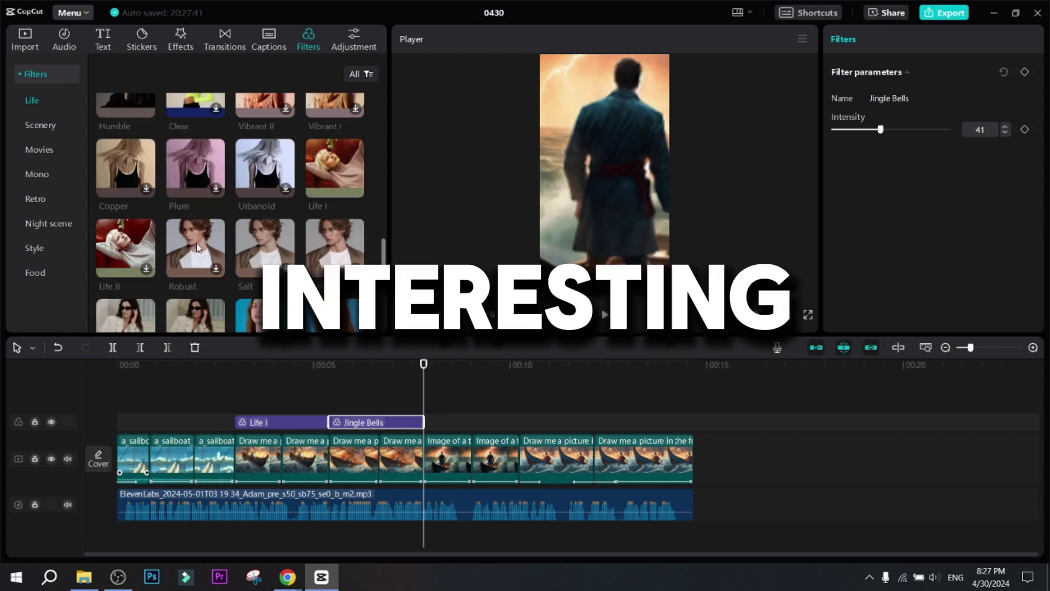
Add another Jingle Bells filter after it, with intensity 59.
{"action": "left_click_drag", "start_coordinate": [268, 161], "coordinate": [431, 420]}
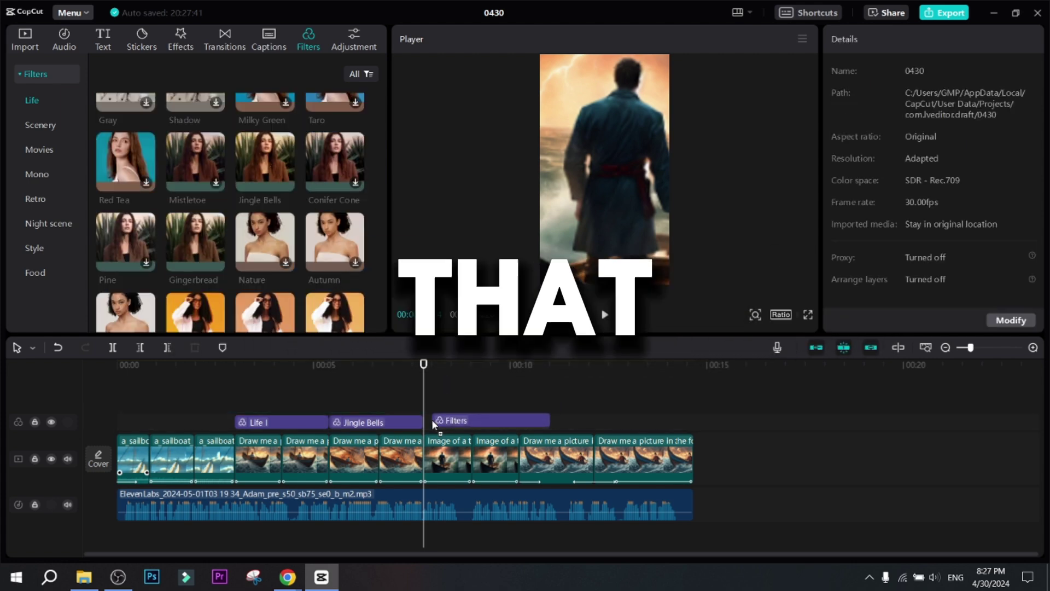
{"action": "left_click_drag", "start_coordinate": [544, 422], "coordinate": [520, 421]}
{"action": "left_click", "coordinate": [453, 396]}
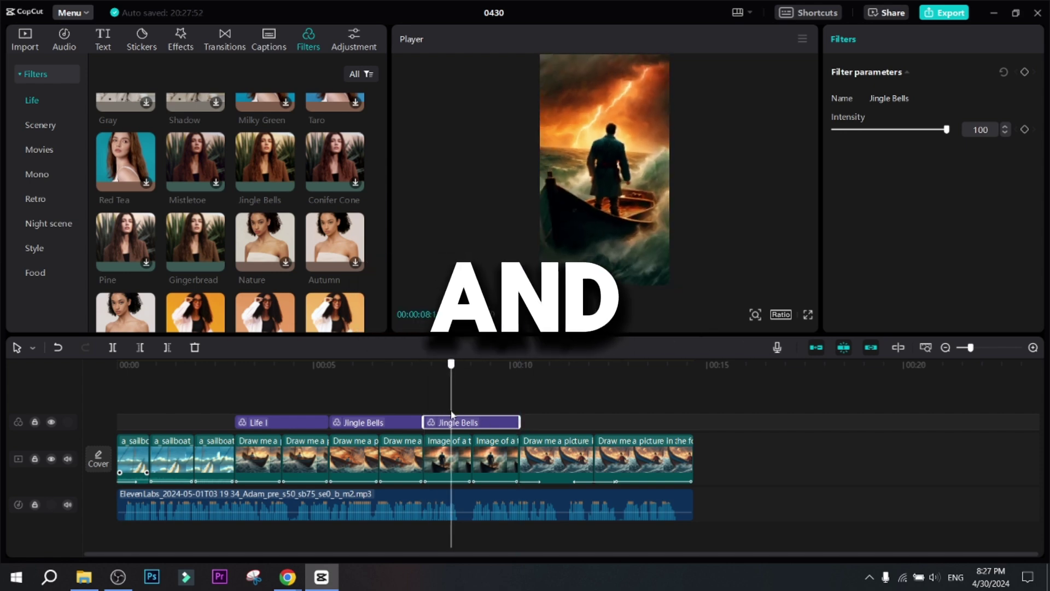
{"action": "left_click_drag", "start_coordinate": [885, 130], "coordinate": [900, 130]}
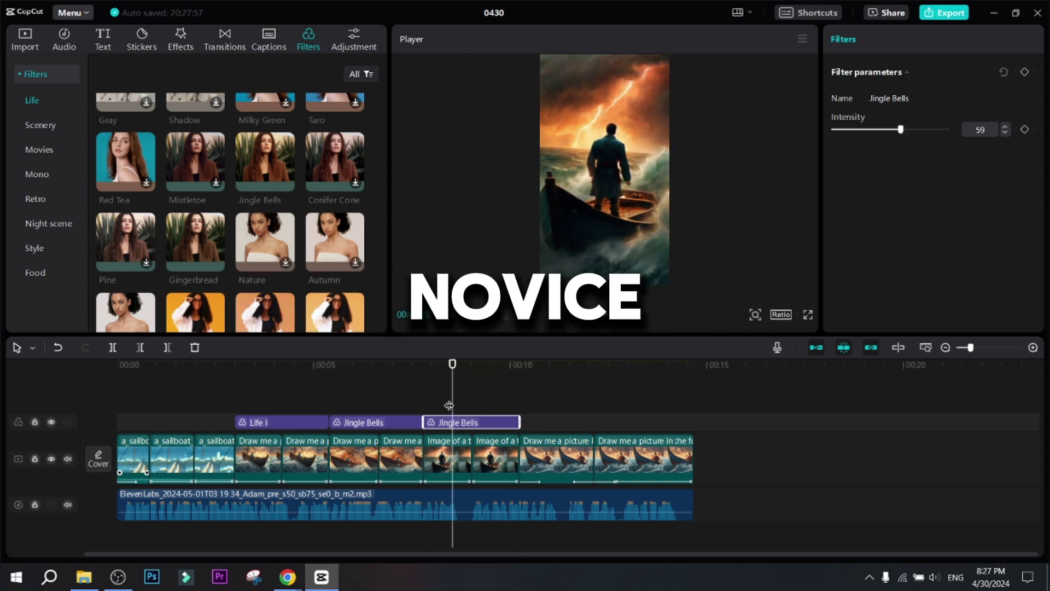
{"action": "left_click_drag", "start_coordinate": [490, 396], "coordinate": [522, 428]}
{"action": "scroll", "coordinate": [162, 189], "scroll_direction": "down", "scroll_amount": 1}
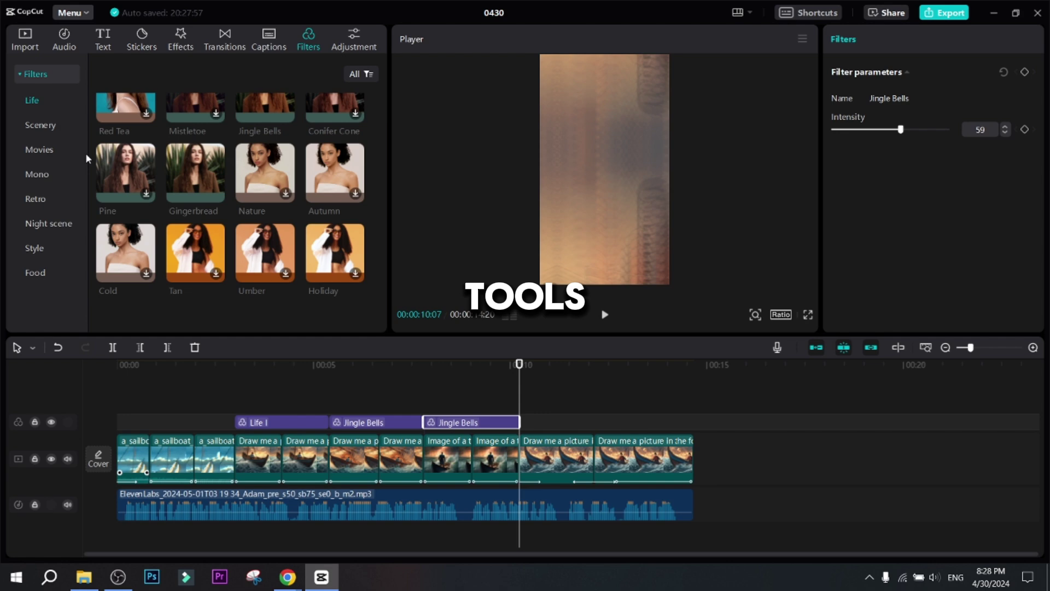
{"action": "left_click", "coordinate": [41, 125]}
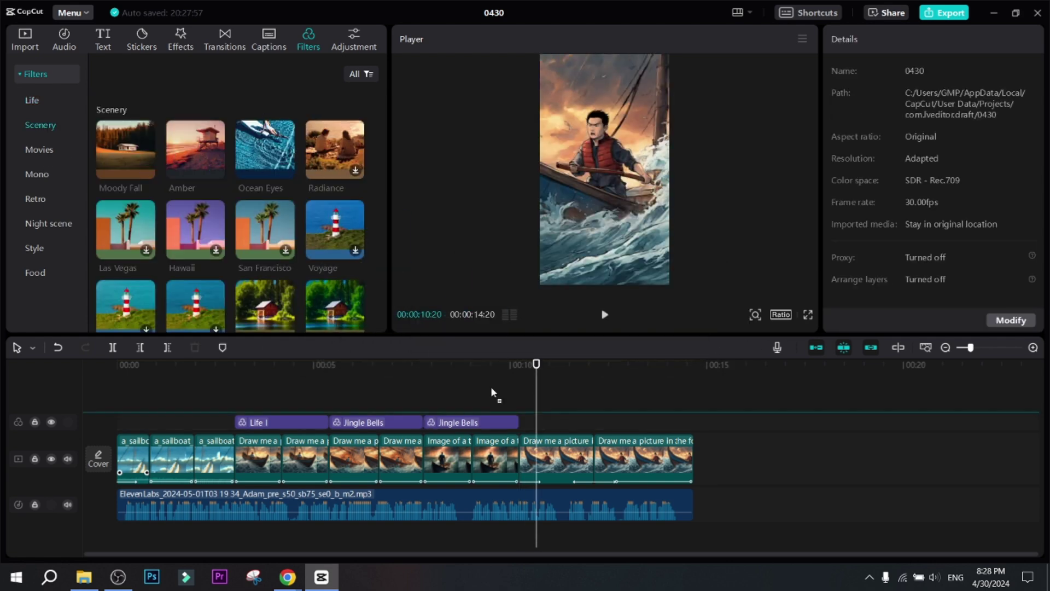
Add the Ocean Eyes filter after Jingle Bells, shortened, with reduced intensity.
{"action": "left_click_drag", "start_coordinate": [265, 146], "coordinate": [564, 423]}
{"action": "left_click_drag", "start_coordinate": [638, 422], "coordinate": [594, 422]}
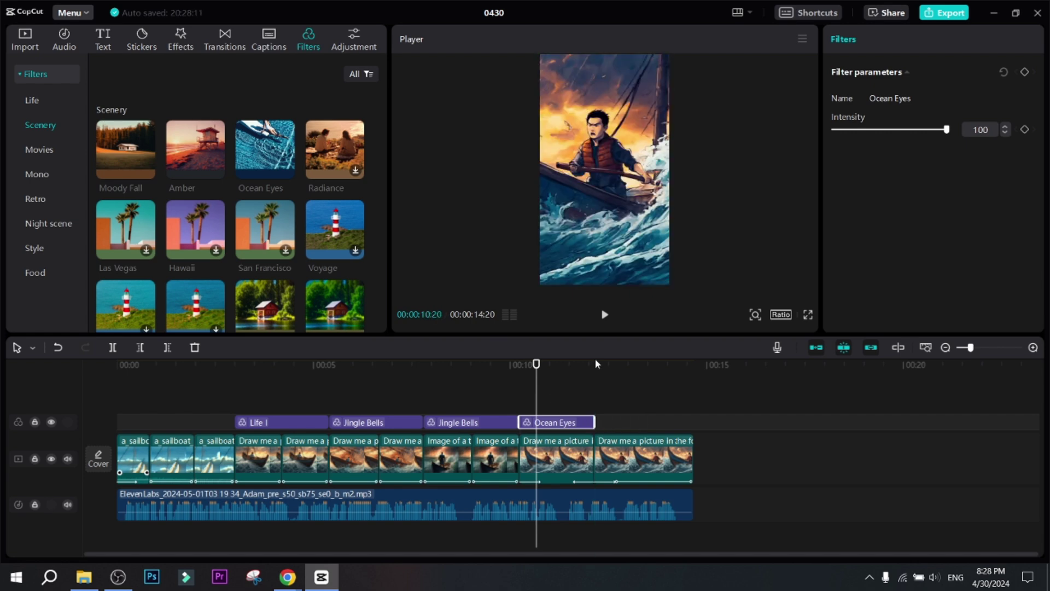
{"action": "left_click_drag", "start_coordinate": [833, 129], "coordinate": [923, 129]}
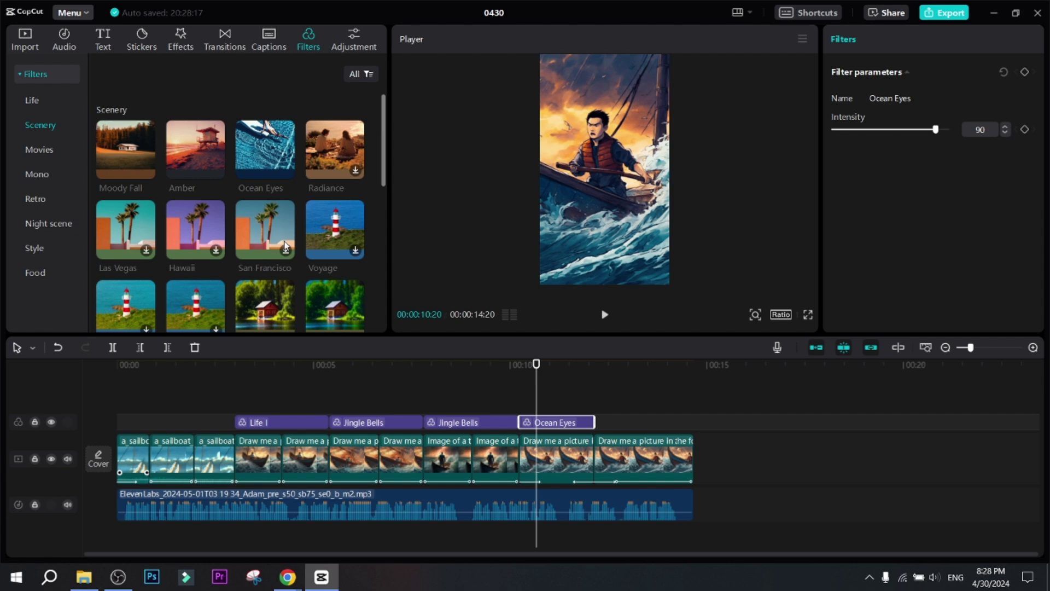
{"action": "left_click_drag", "start_coordinate": [544, 397], "coordinate": [596, 423]}
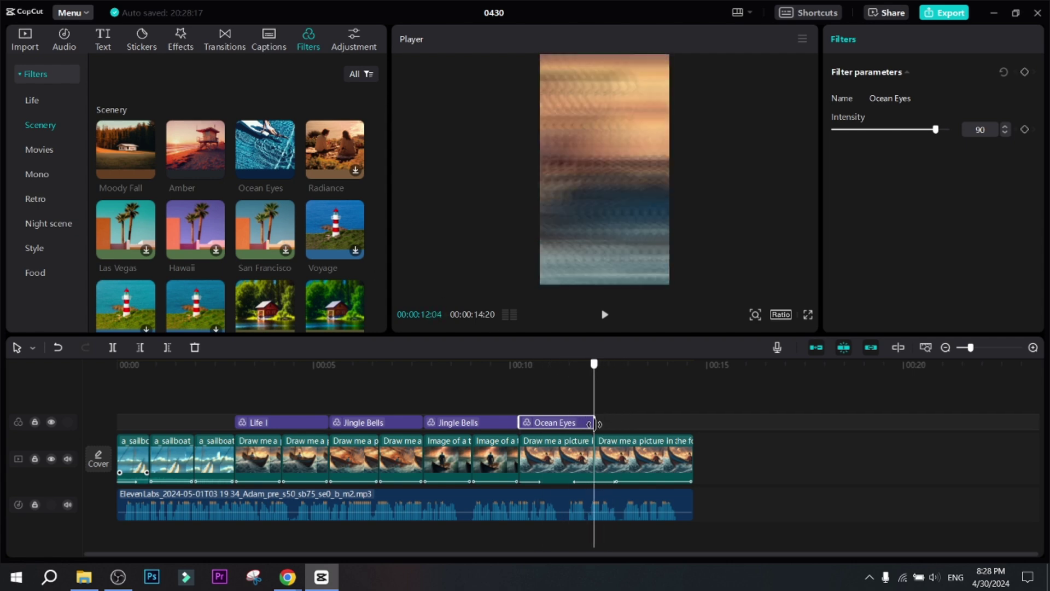
{"action": "scroll", "coordinate": [131, 215], "scroll_direction": "down", "scroll_amount": 2}
{"action": "left_click_drag", "start_coordinate": [332, 247], "coordinate": [519, 310]}
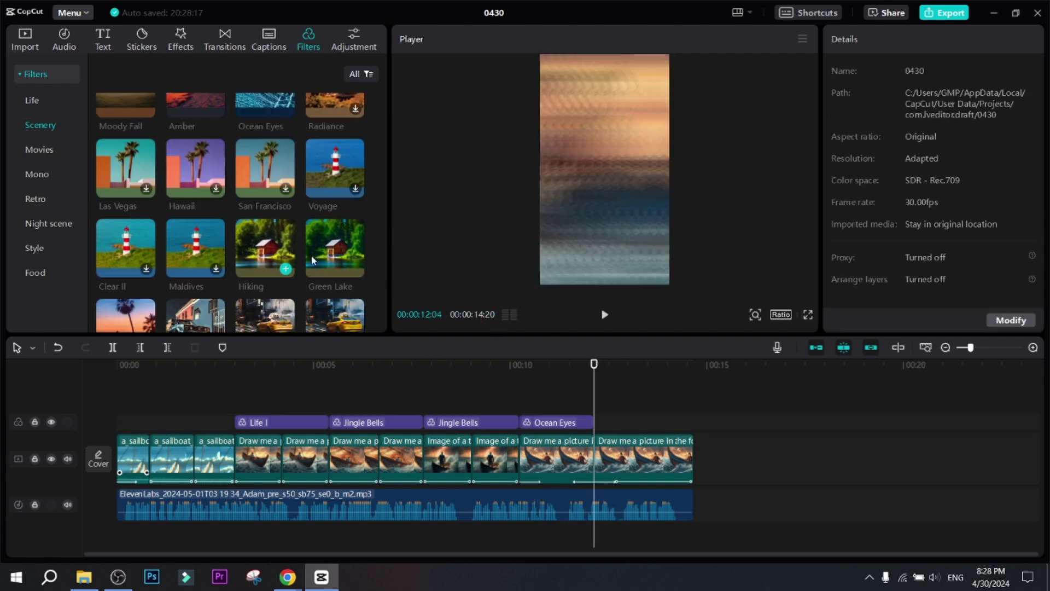
Add Green Lake through the video's end, lower its intensity, and return to the start.
{"action": "left_click_drag", "start_coordinate": [608, 419], "coordinate": [598, 422]}
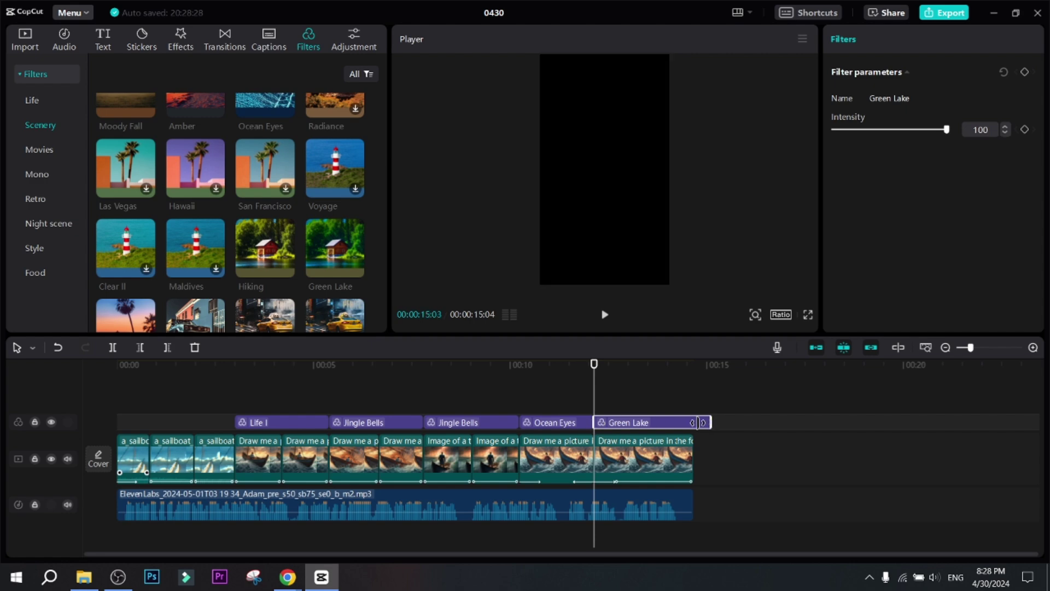
{"action": "left_click_drag", "start_coordinate": [715, 426], "coordinate": [696, 426]}
{"action": "key", "text": "space"}
{"action": "key", "text": "space"}
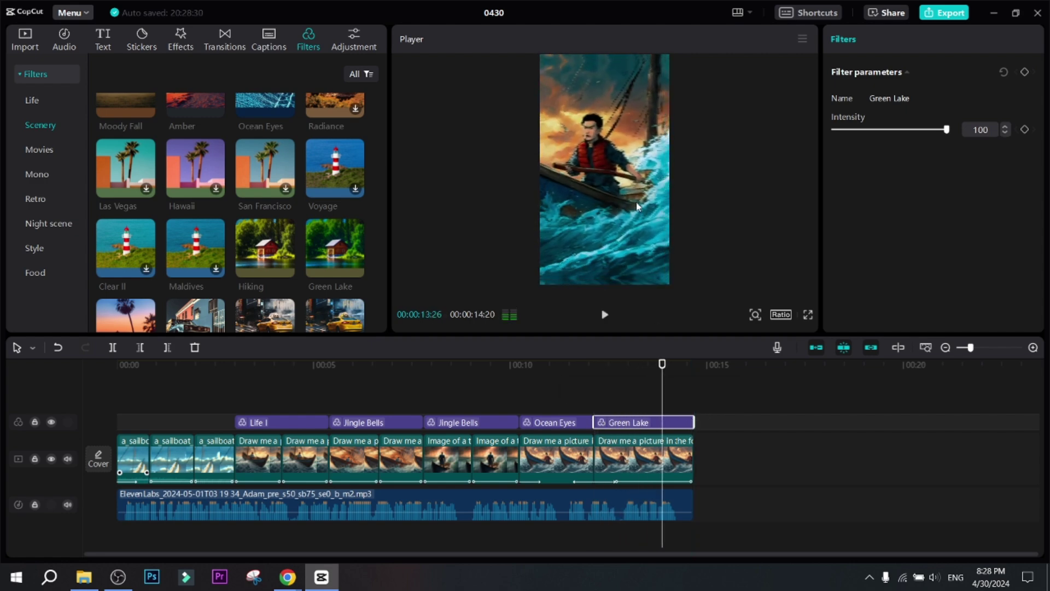
{"action": "left_click", "coordinate": [924, 130]}
{"action": "left_click_drag", "start_coordinate": [663, 397], "coordinate": [98, 417]}
{"action": "left_click", "coordinate": [134, 450]}
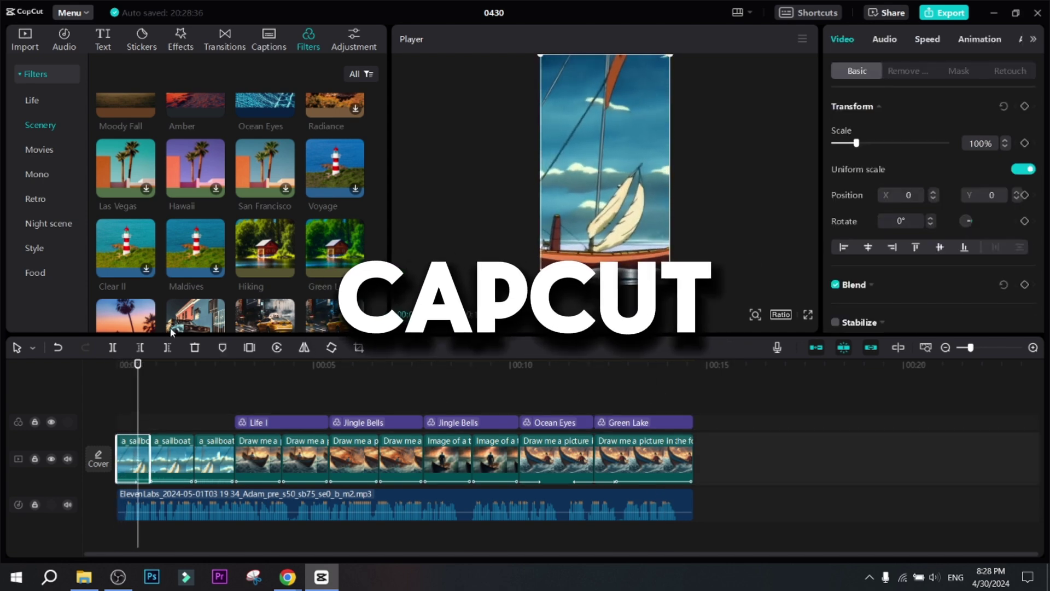
{"action": "left_click", "coordinate": [188, 39]}
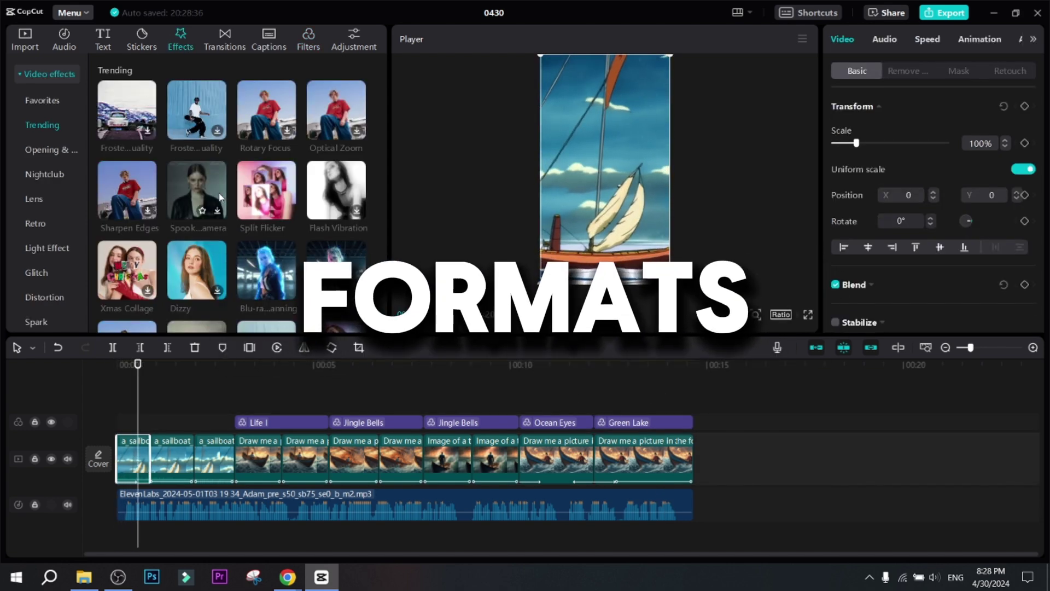
{"action": "scroll", "coordinate": [260, 246], "scroll_direction": "down", "scroll_amount": 3}
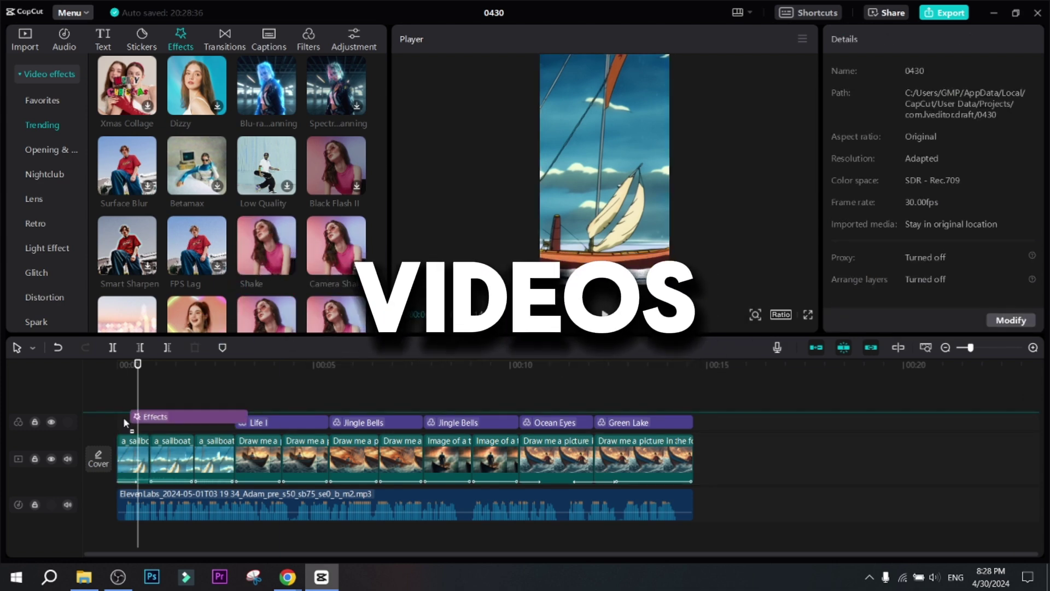
Add a shortened Shake effect at the very start of the video.
{"action": "left_click_drag", "start_coordinate": [260, 278], "coordinate": [175, 430]}
{"action": "key", "text": "space"}
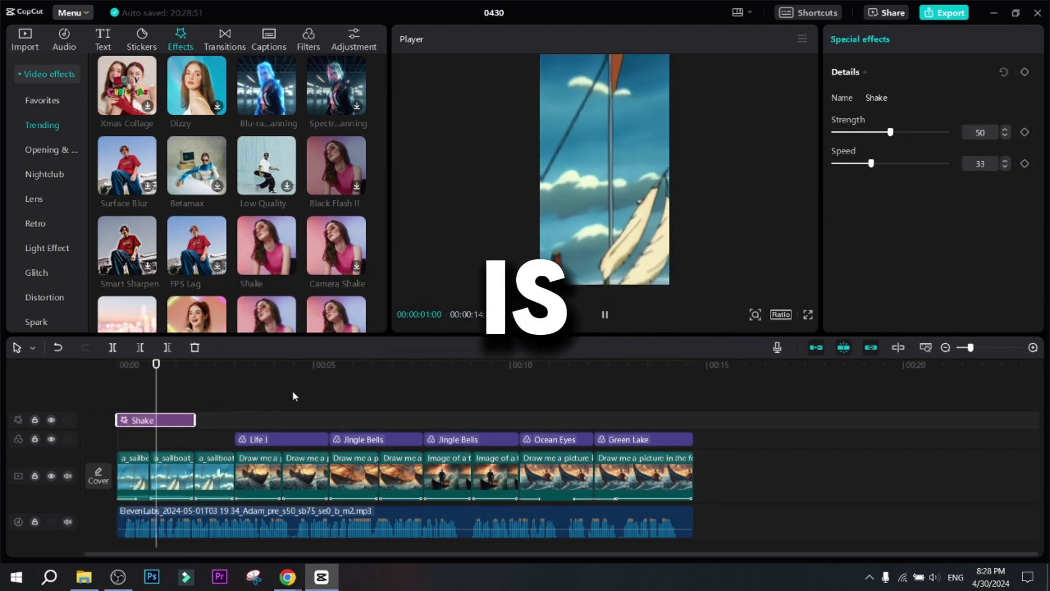
{"action": "key", "text": "space"}
{"action": "left_click_drag", "start_coordinate": [195, 419], "coordinate": [150, 419]}
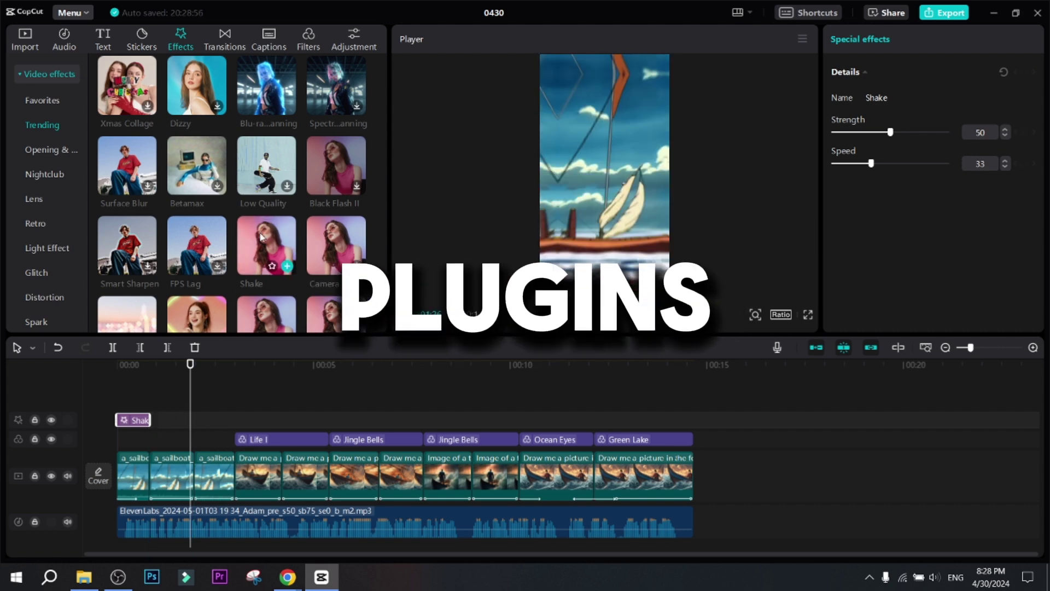
{"action": "scroll", "coordinate": [260, 237], "scroll_direction": "down", "scroll_amount": 2}
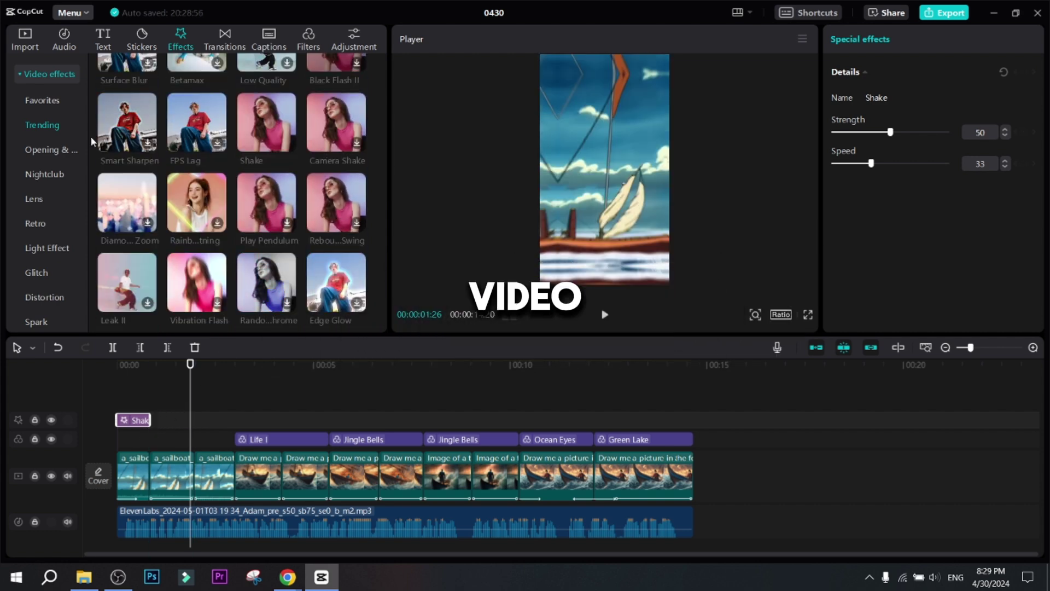
Add two Lightning effects from Favorites right after Shake and preview them.
{"action": "left_click", "coordinate": [42, 100]}
{"action": "left_click_drag", "start_coordinate": [186, 147], "coordinate": [153, 420]}
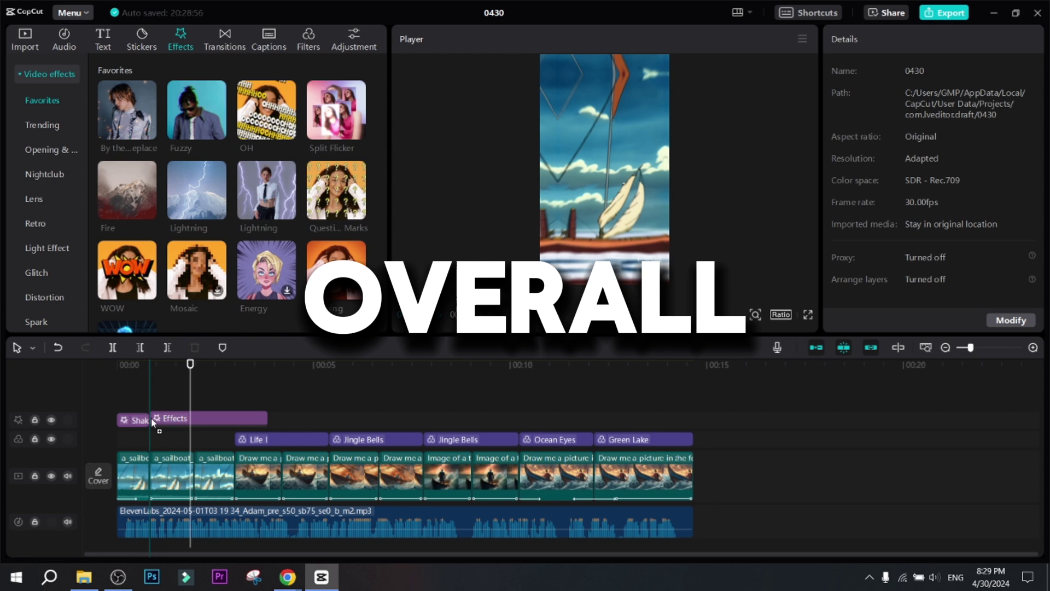
{"action": "key", "text": "space"}
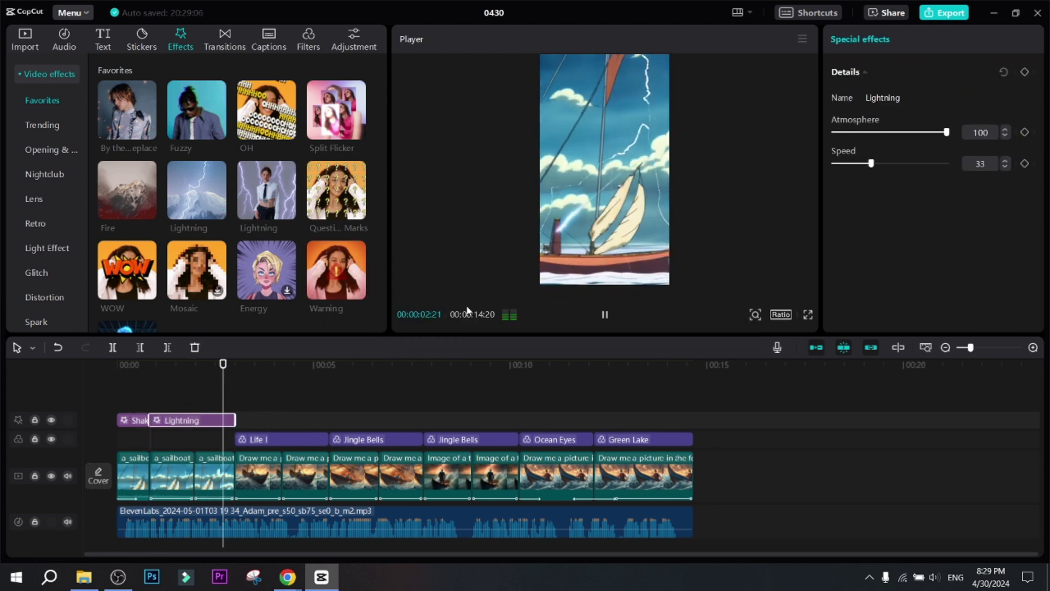
{"action": "left_click", "coordinate": [274, 395]}
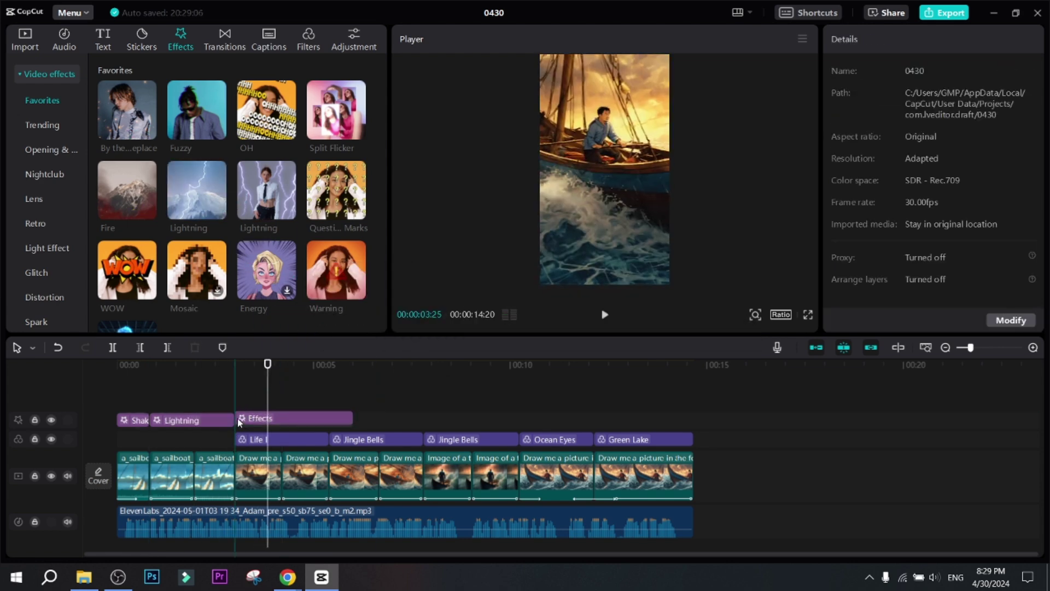
{"action": "left_click_drag", "start_coordinate": [238, 423], "coordinate": [237, 423]}
{"action": "key", "text": "space"}
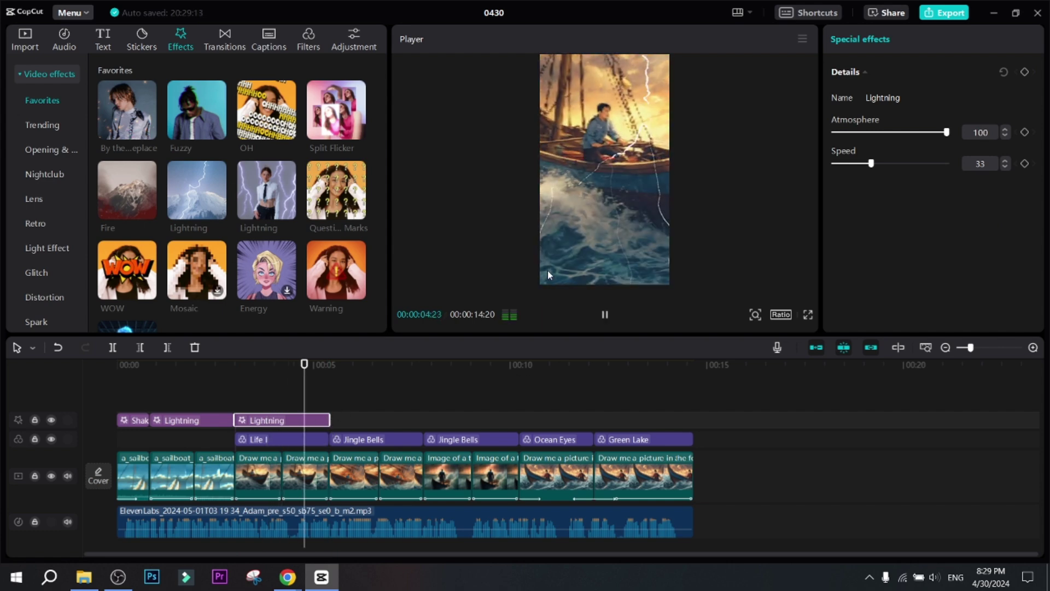
{"action": "left_click", "coordinate": [389, 362]}
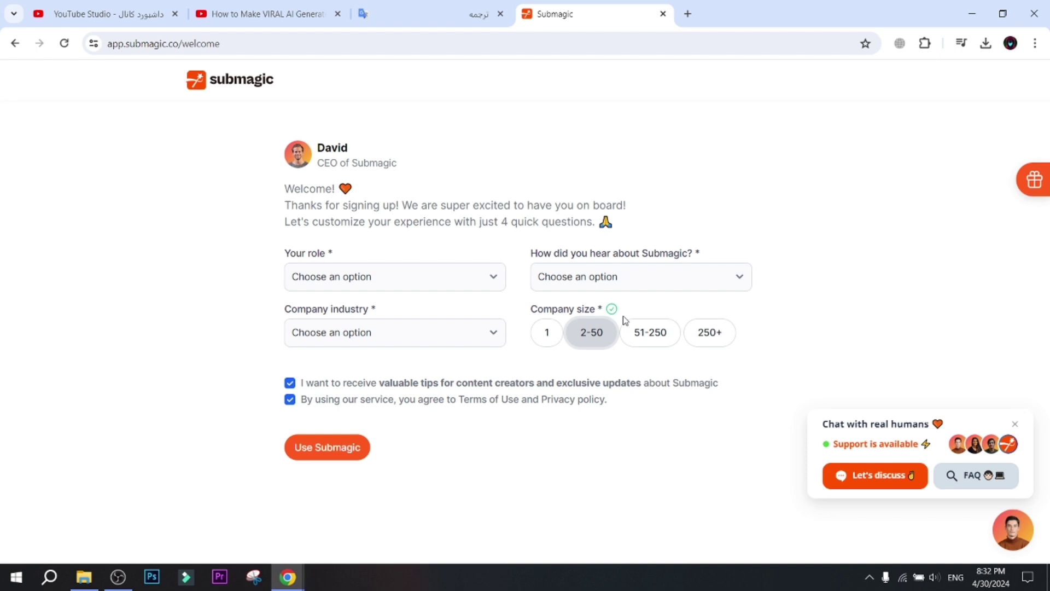
Set the company industry to Coaching and upload the 0430 video from Downloads.
{"action": "left_click", "coordinate": [361, 344]}
{"action": "left_click", "coordinate": [324, 442]}
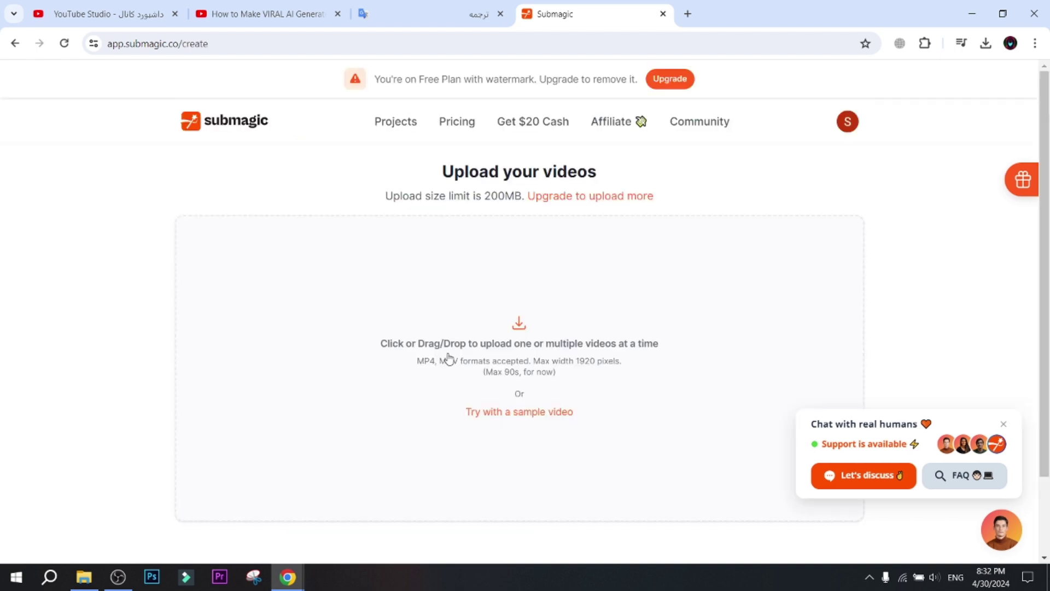
{"action": "left_click", "coordinate": [544, 330]}
{"action": "key", "text": "Escape"}
{"action": "left_click", "coordinate": [552, 349]}
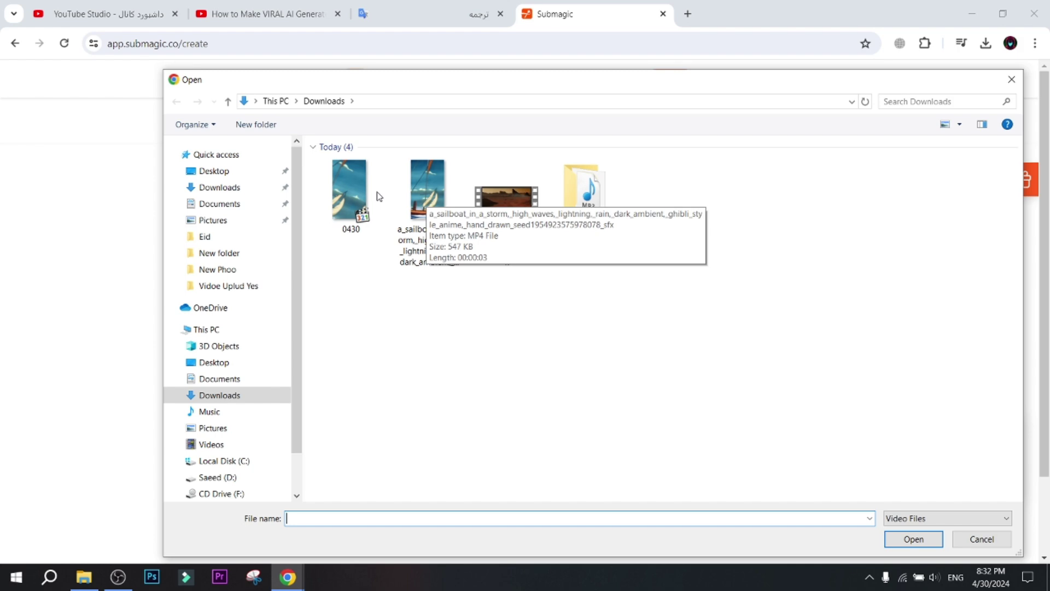
{"action": "double_click", "coordinate": [418, 205]}
{"action": "scroll", "coordinate": [639, 382], "scroll_direction": "down", "scroll_amount": 1}
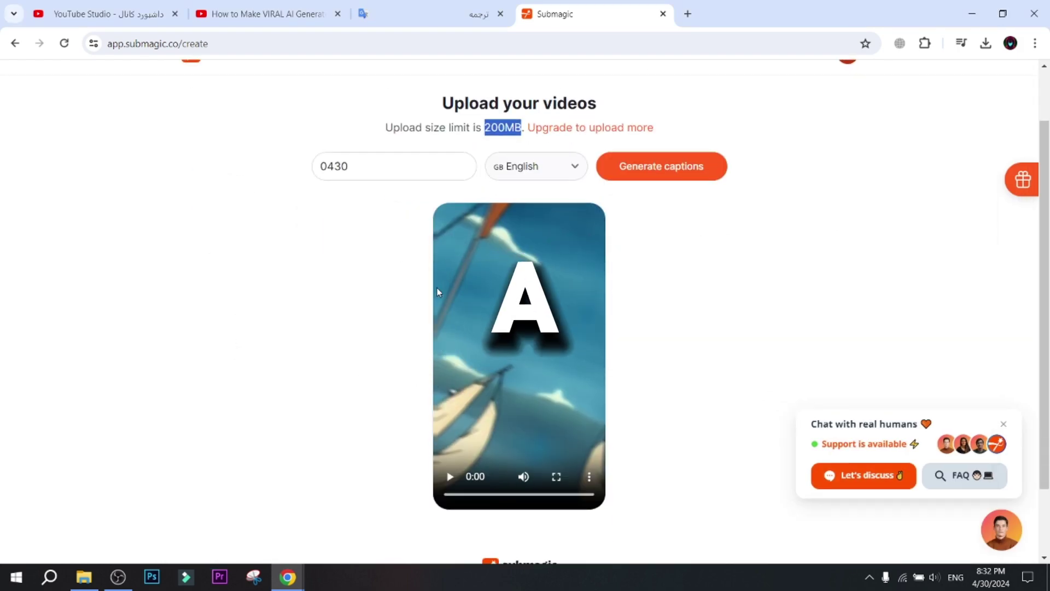
{"action": "scroll", "coordinate": [435, 293], "scroll_direction": "up", "scroll_amount": 1}
Keep English as the caption language and generate captions for the 0430 video.
{"action": "left_click", "coordinate": [543, 238]}
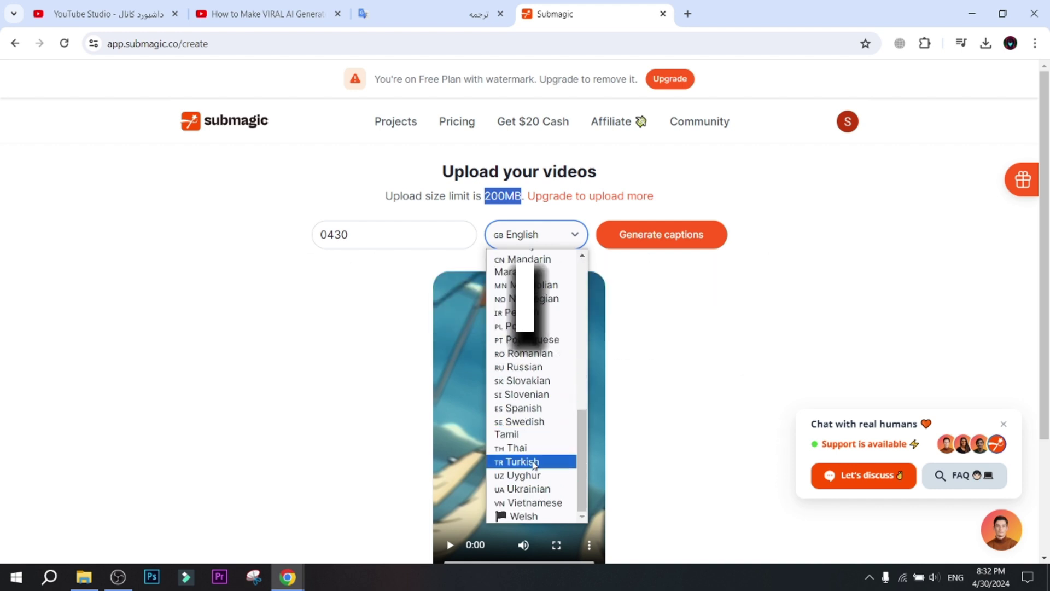
{"action": "scroll", "coordinate": [537, 387], "scroll_direction": "up", "scroll_amount": 10}
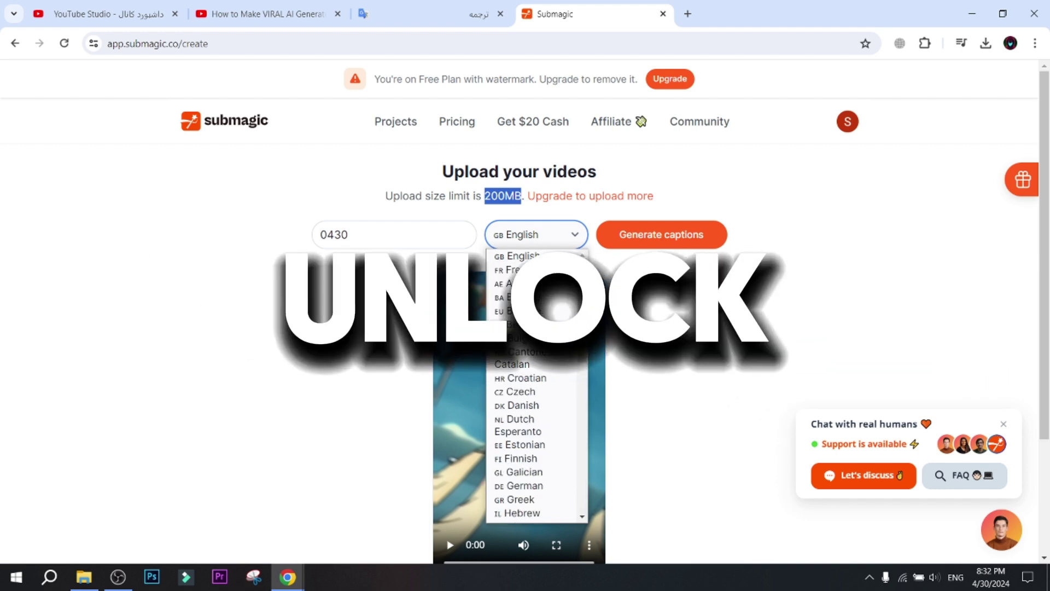
{"action": "left_click", "coordinate": [536, 259]}
{"action": "left_click", "coordinate": [686, 235]}
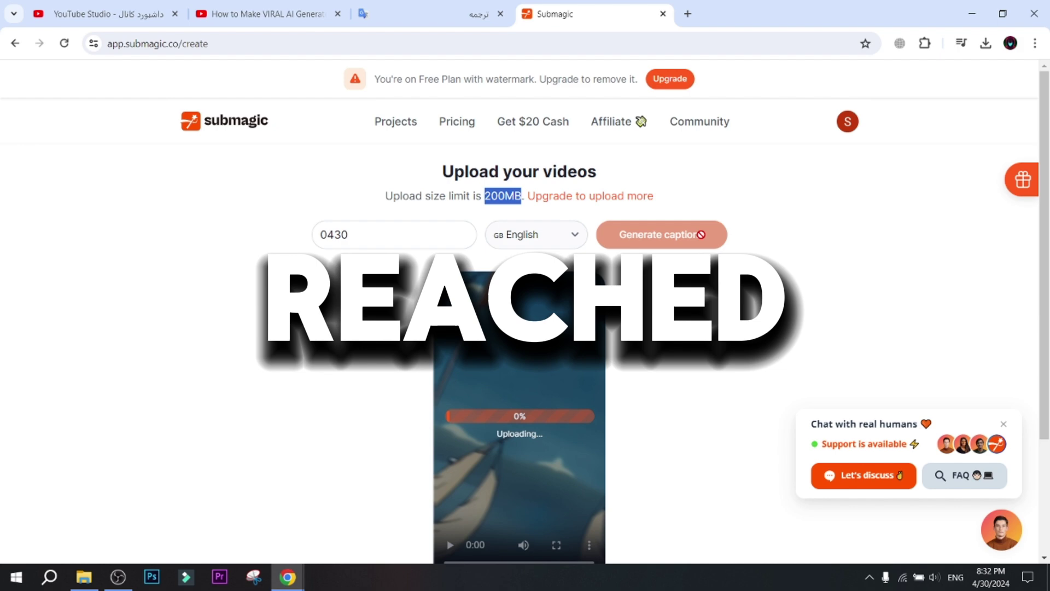
{"action": "scroll", "coordinate": [517, 329], "scroll_direction": "down", "scroll_amount": 2}
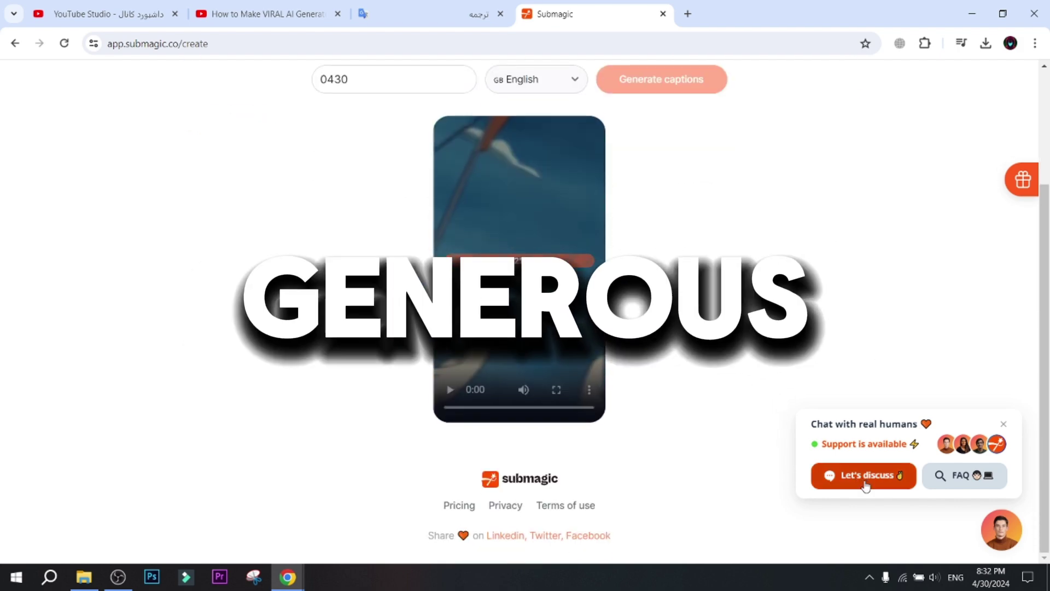
{"action": "scroll", "coordinate": [663, 419], "scroll_direction": "up", "scroll_amount": 2}
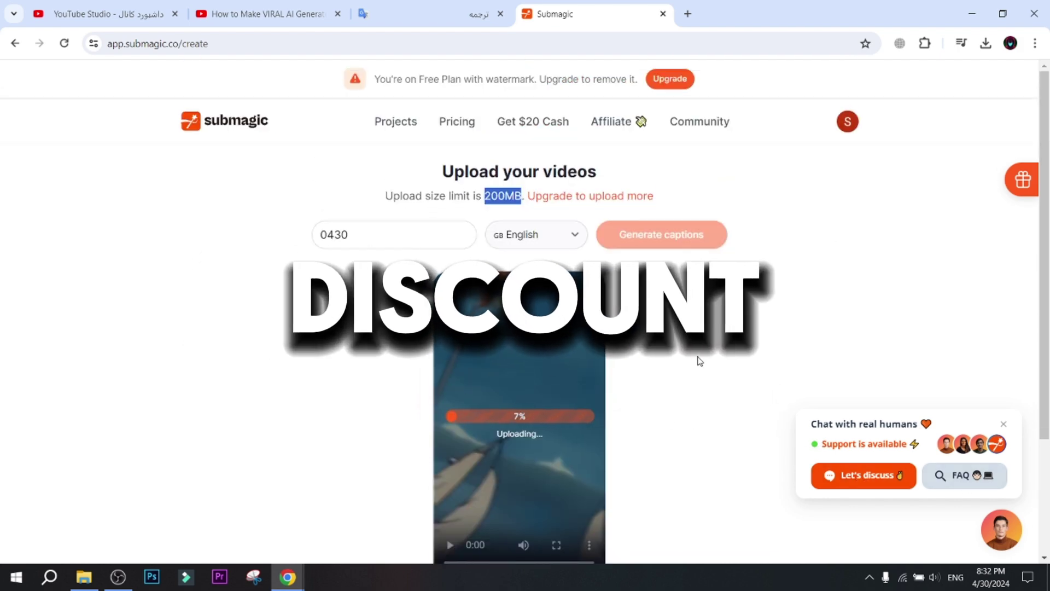
{"action": "scroll", "coordinate": [681, 344], "scroll_direction": "down", "scroll_amount": 1}
{"action": "scroll", "coordinate": [681, 344], "scroll_direction": "up", "scroll_amount": 1}
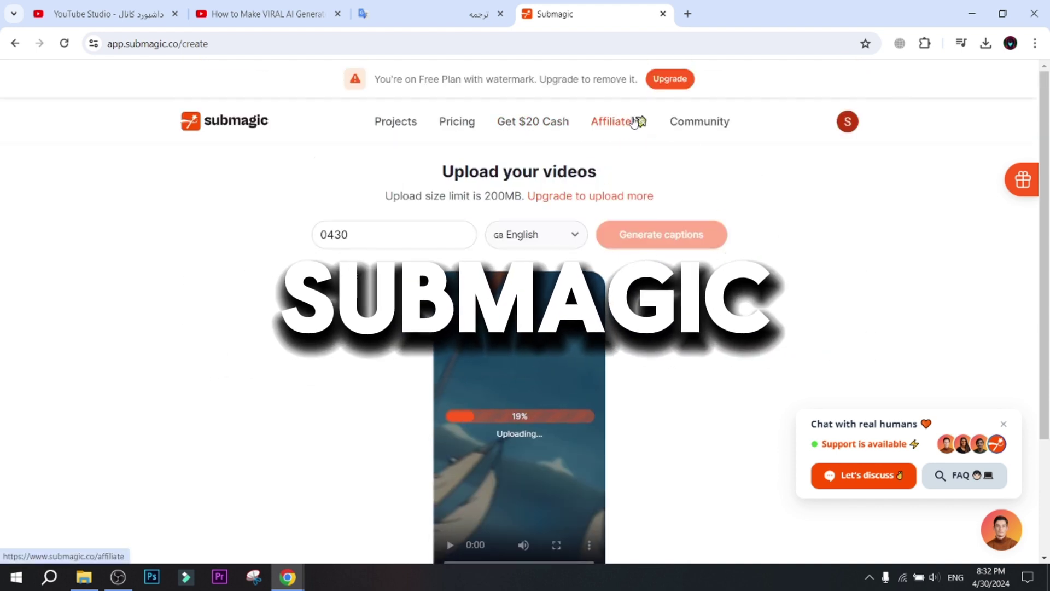
{"action": "left_click", "coordinate": [1022, 180]}
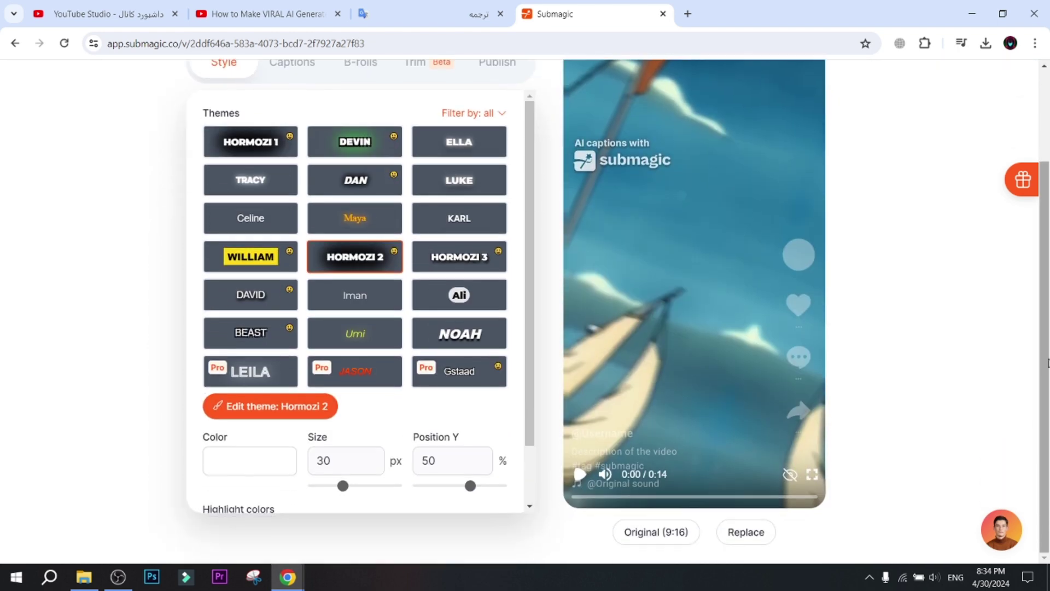
{"action": "scroll", "coordinate": [247, 222], "scroll_direction": "up", "scroll_amount": 1}
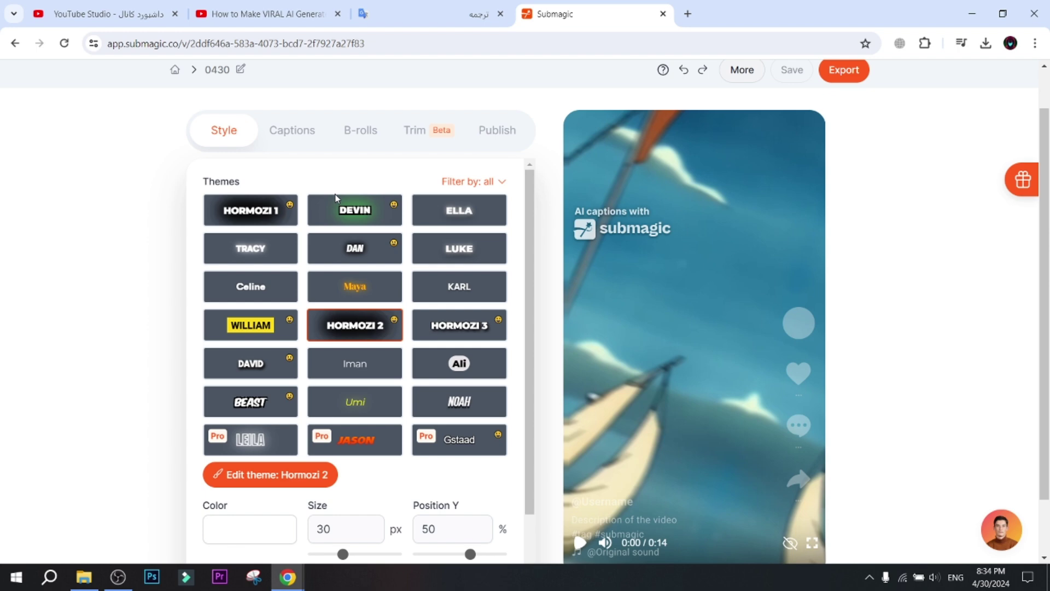
{"action": "scroll", "coordinate": [445, 393], "scroll_direction": "down", "scroll_amount": 2}
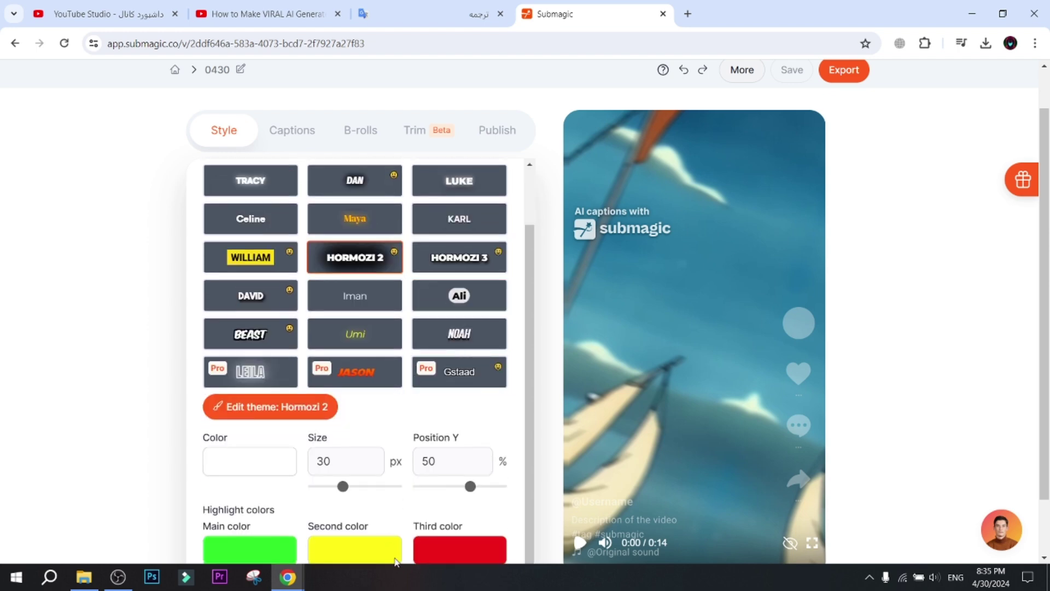
{"action": "scroll", "coordinate": [446, 386], "scroll_direction": "up", "scroll_amount": 2}
{"action": "scroll", "coordinate": [699, 387], "scroll_direction": "down", "scroll_amount": 1}
{"action": "left_click", "coordinate": [579, 474]}
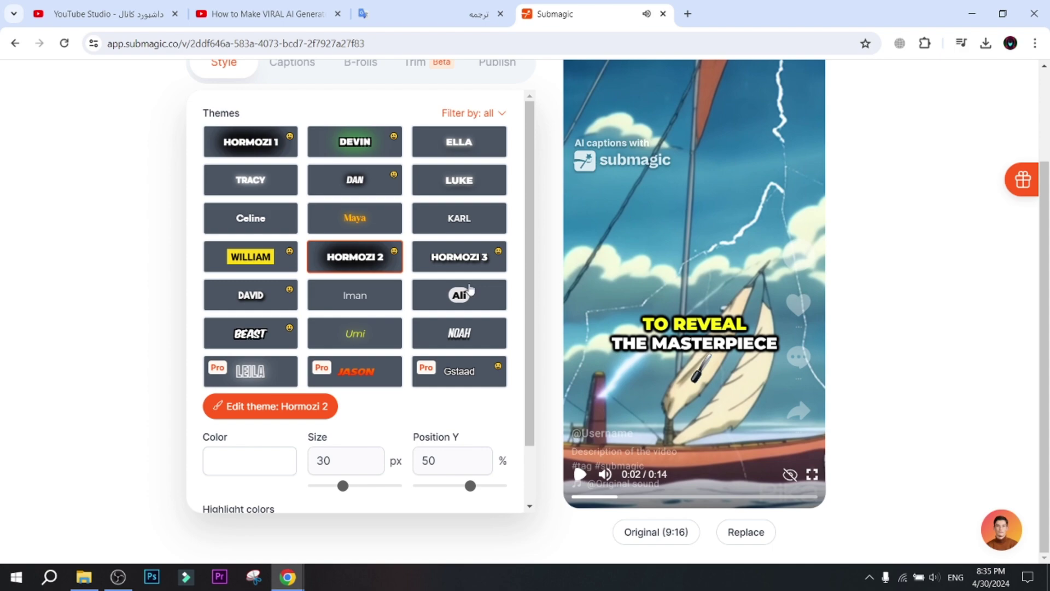
{"action": "scroll", "coordinate": [471, 288], "scroll_direction": "up", "scroll_amount": 2}
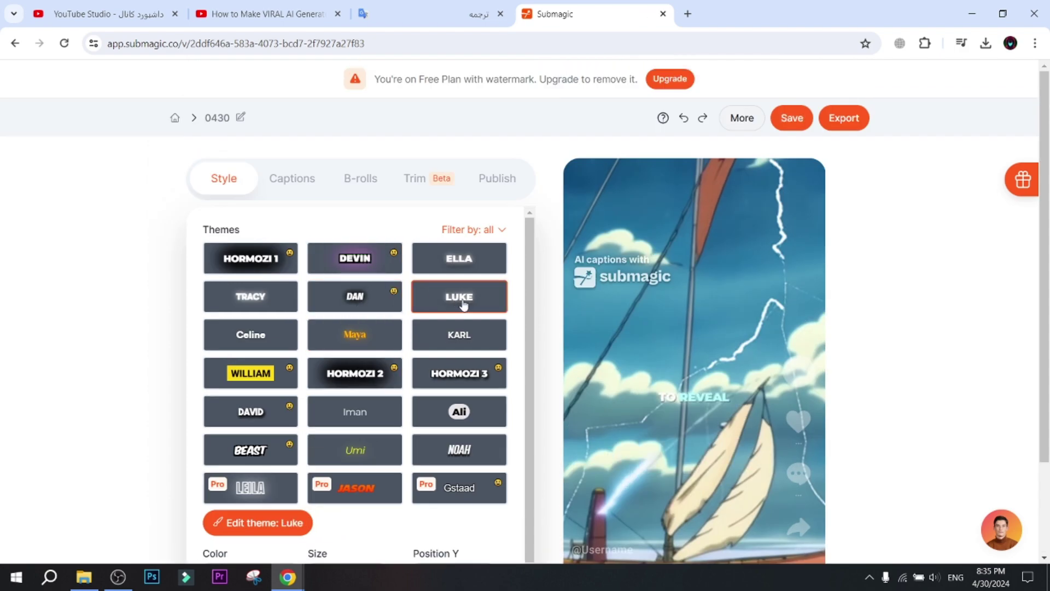
{"action": "scroll", "coordinate": [464, 305], "scroll_direction": "down", "scroll_amount": 2}
{"action": "left_click", "coordinate": [580, 474]}
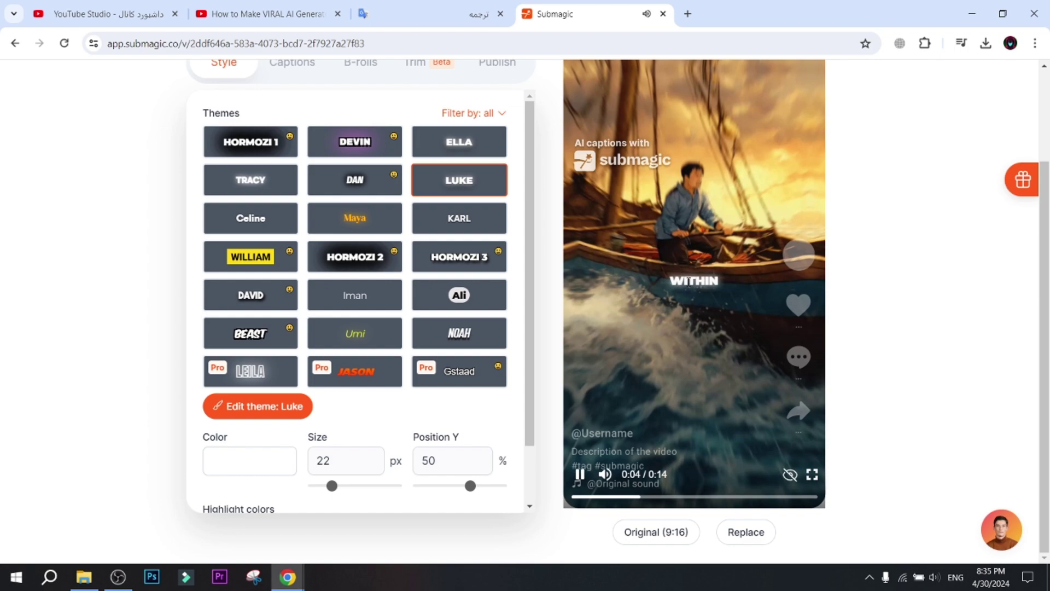
{"action": "left_click", "coordinate": [250, 333]}
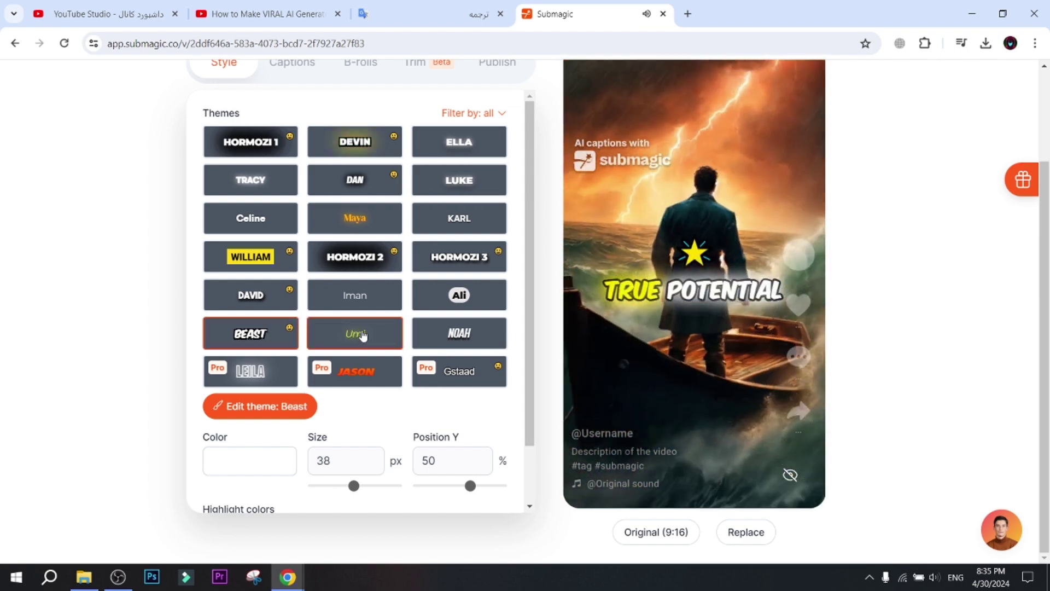
{"action": "left_click", "coordinate": [362, 334]}
{"action": "left_click", "coordinate": [256, 304]}
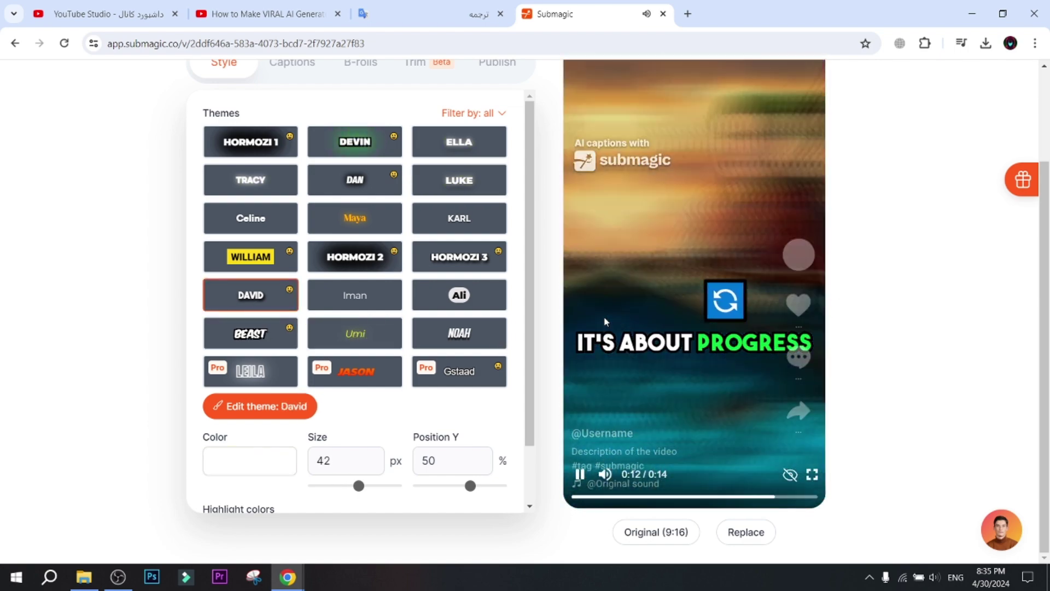
{"action": "left_click", "coordinate": [580, 476]}
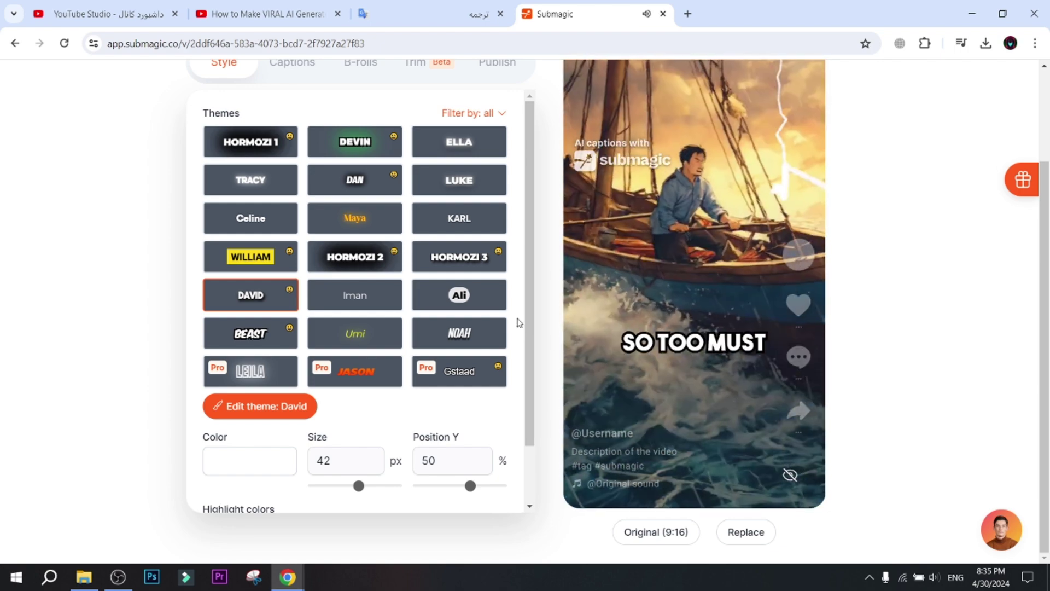
{"action": "left_click", "coordinate": [471, 295]}
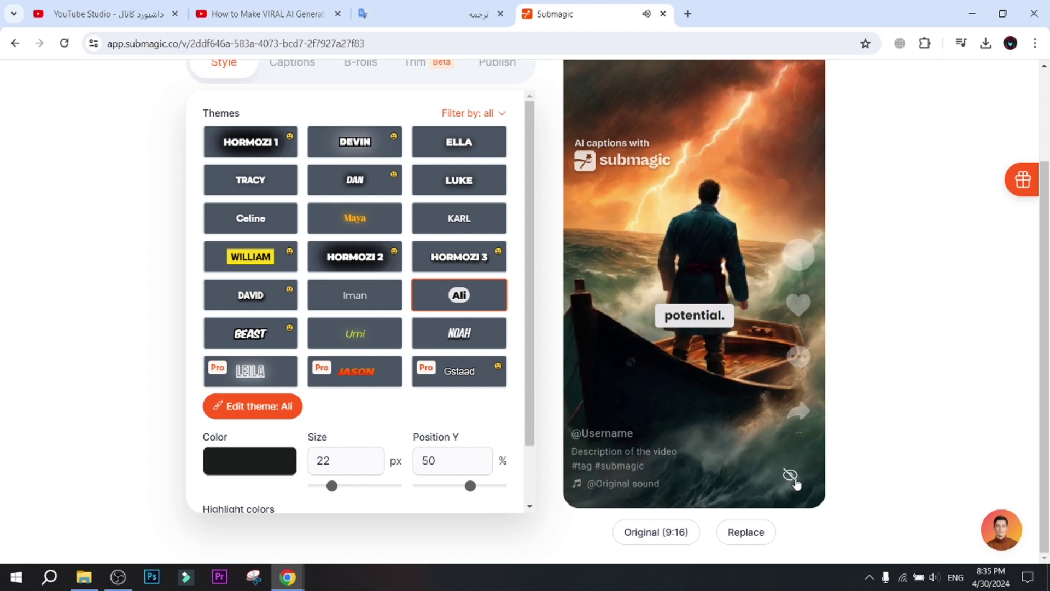
{"action": "left_click", "coordinate": [250, 141]}
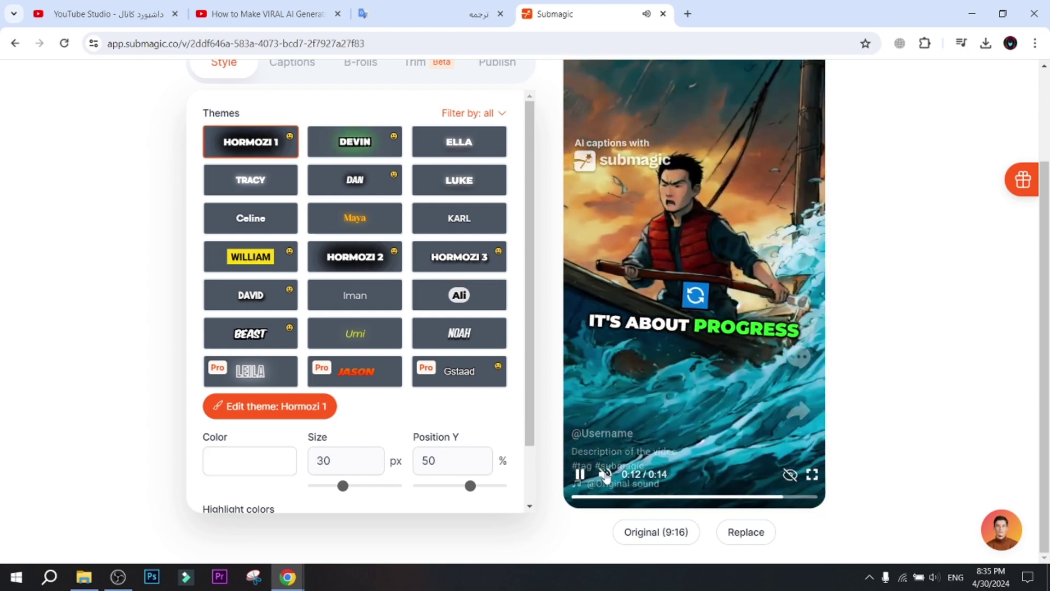
{"action": "left_click", "coordinate": [341, 157]}
{"action": "left_click", "coordinate": [579, 475]}
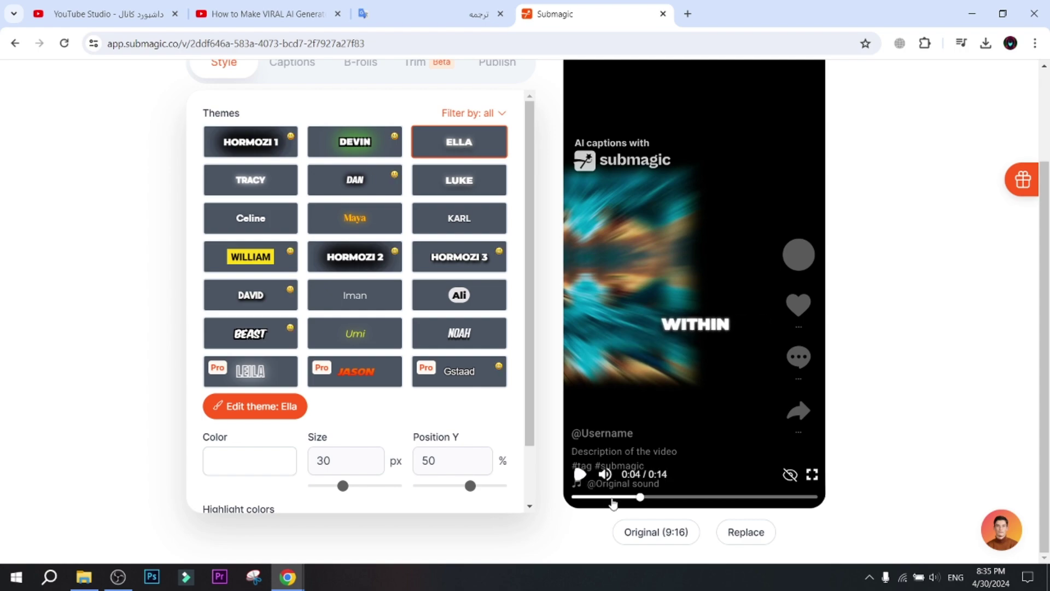
{"action": "left_click", "coordinate": [439, 174]}
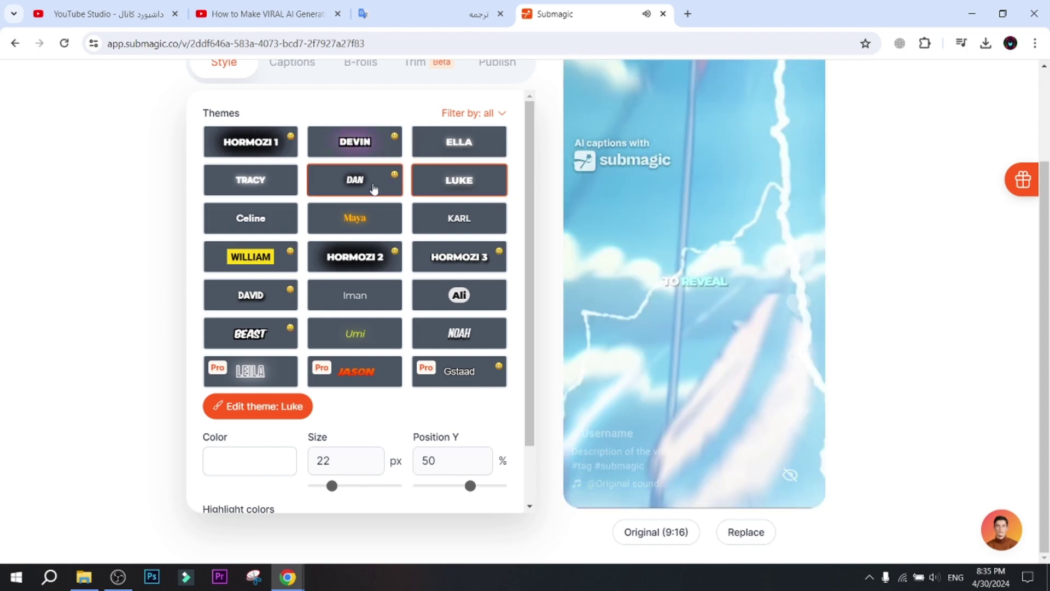
{"action": "left_click", "coordinate": [374, 189]}
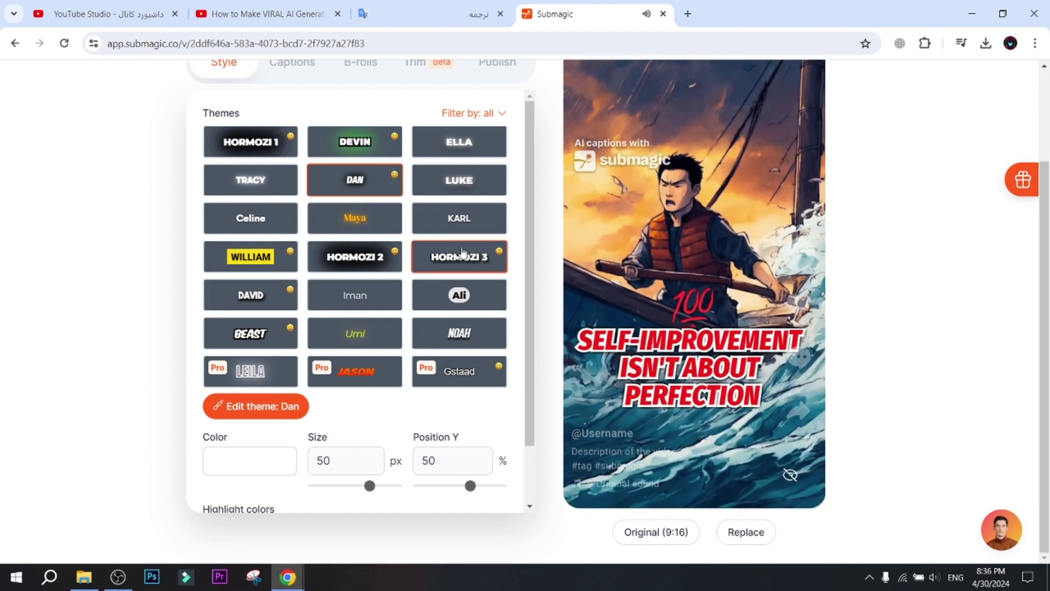
{"action": "left_click", "coordinate": [361, 255]}
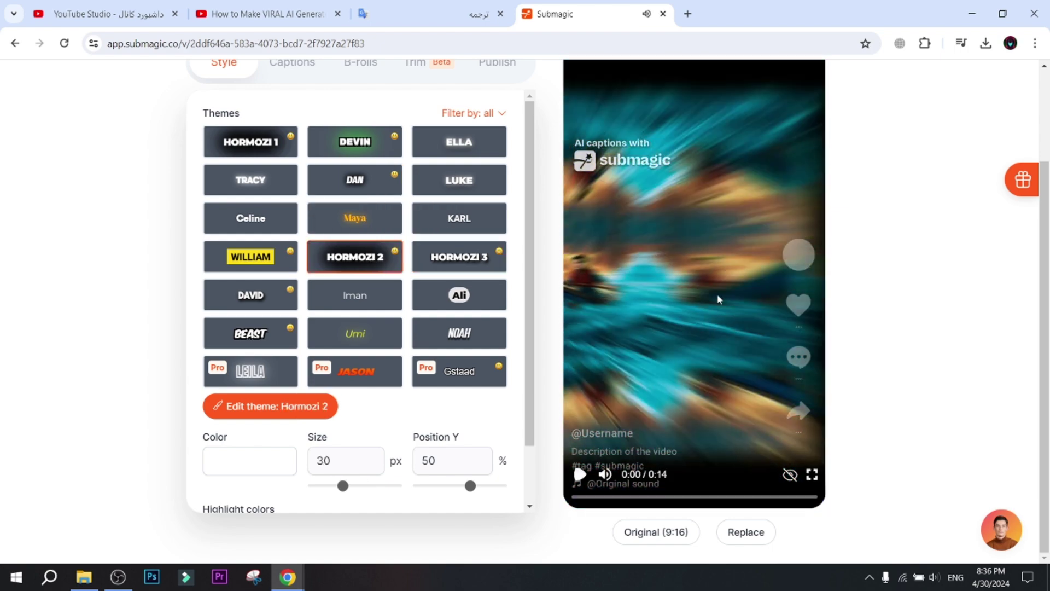
{"action": "scroll", "coordinate": [717, 297], "scroll_direction": "up", "scroll_amount": 2}
Review the Captions, B-rolls and Trim tabs, then pick Ultra HD (4K) export quality.
{"action": "left_click", "coordinate": [305, 174]}
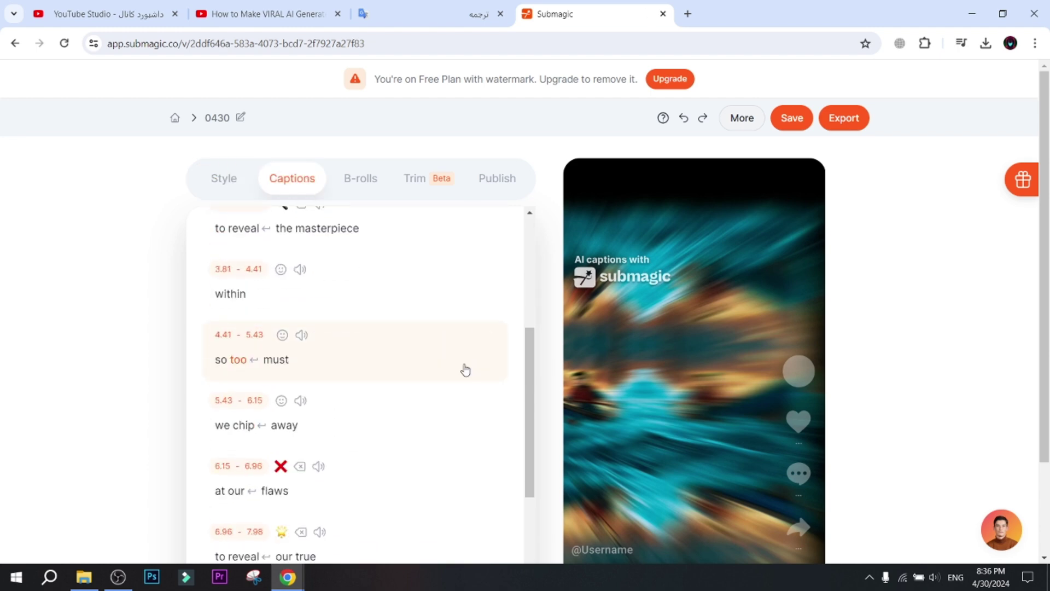
{"action": "scroll", "coordinate": [318, 384], "scroll_direction": "down", "scroll_amount": 3}
{"action": "scroll", "coordinate": [316, 400], "scroll_direction": "down", "scroll_amount": 2}
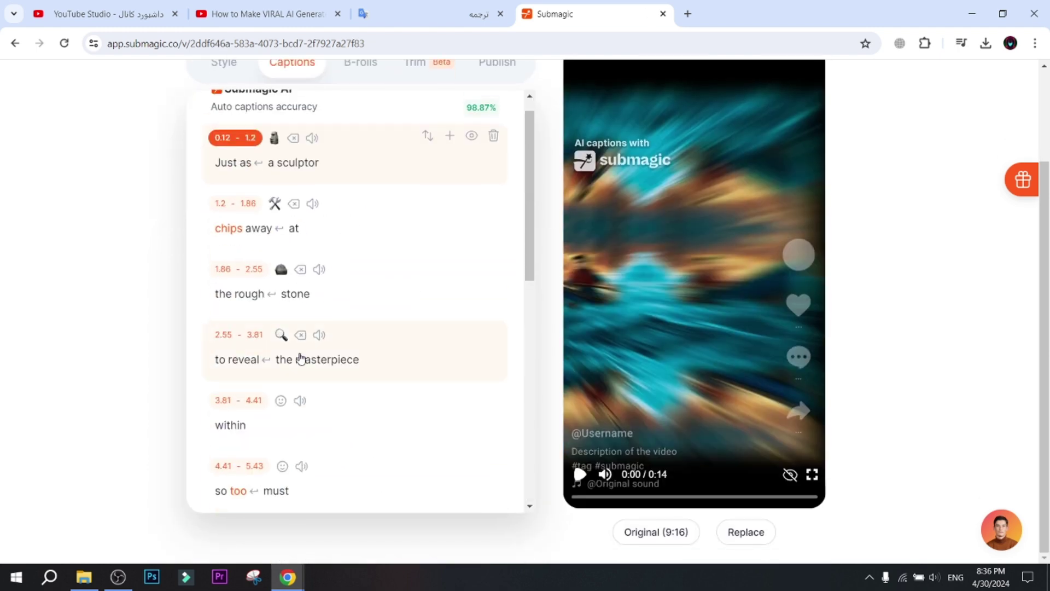
{"action": "scroll", "coordinate": [315, 317], "scroll_direction": "up", "scroll_amount": 1}
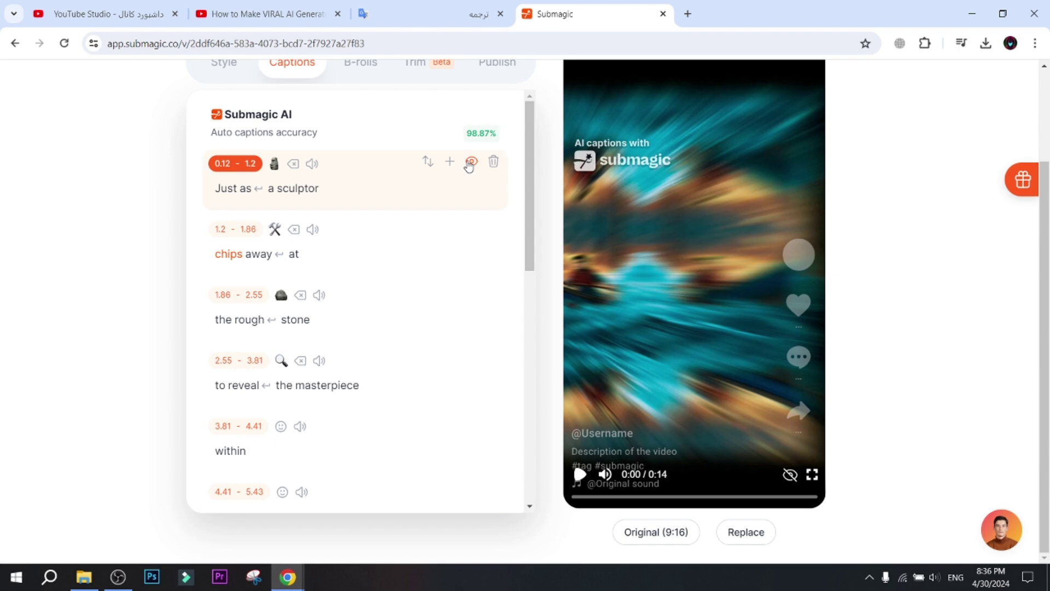
{"action": "scroll", "coordinate": [402, 181], "scroll_direction": "up", "scroll_amount": 2}
{"action": "left_click", "coordinate": [345, 182]}
{"action": "scroll", "coordinate": [335, 363], "scroll_direction": "down", "scroll_amount": 1}
{"action": "scroll", "coordinate": [367, 274], "scroll_direction": "down", "scroll_amount": 1}
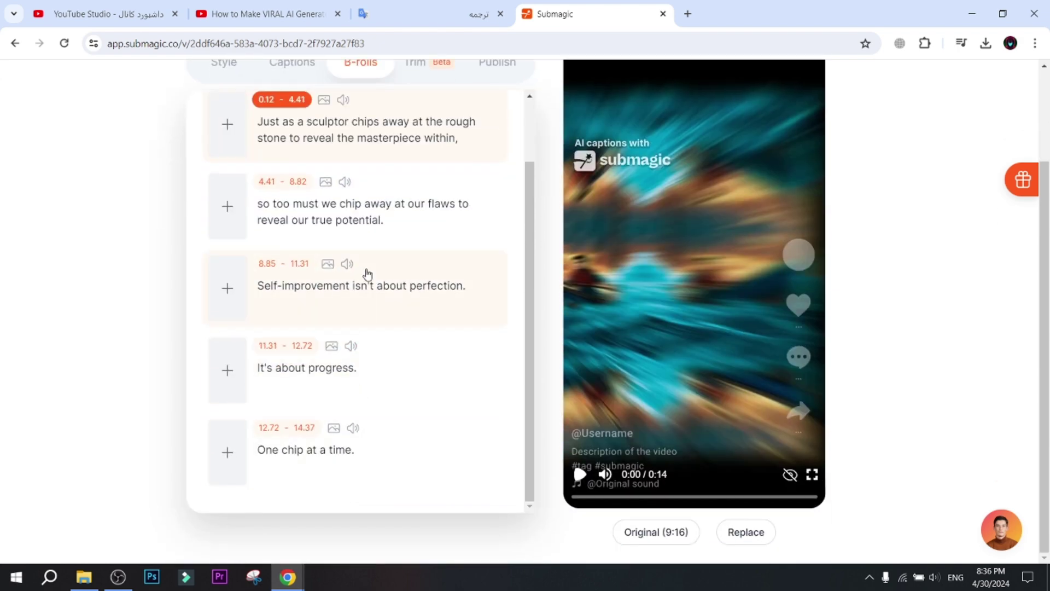
{"action": "scroll", "coordinate": [432, 225], "scroll_direction": "up", "scroll_amount": 1}
{"action": "scroll", "coordinate": [429, 197], "scroll_direction": "up", "scroll_amount": 2}
{"action": "left_click", "coordinate": [420, 180]}
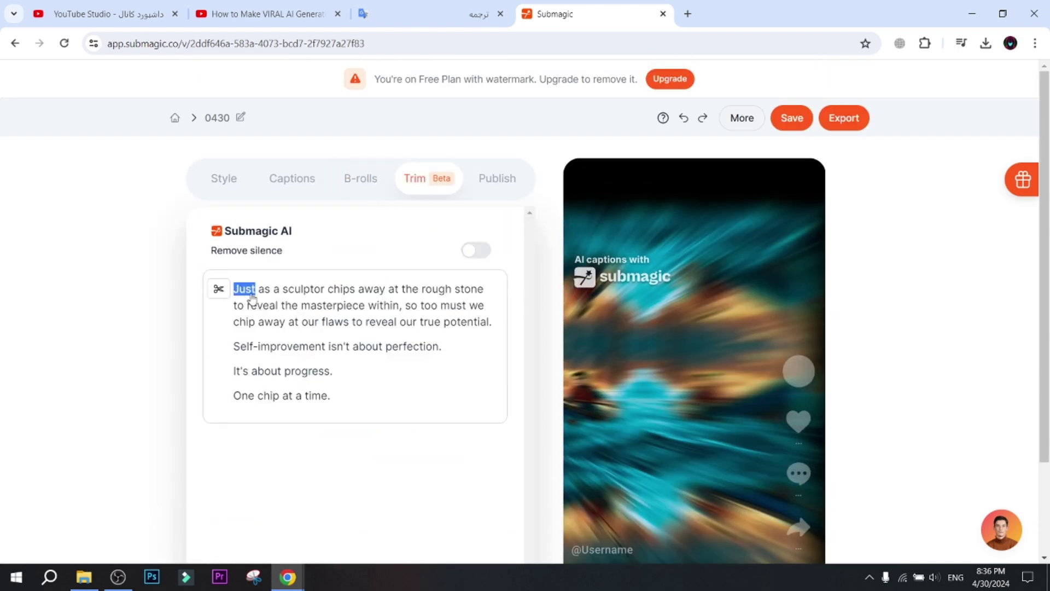
{"action": "scroll", "coordinate": [465, 424], "scroll_direction": "down", "scroll_amount": 2}
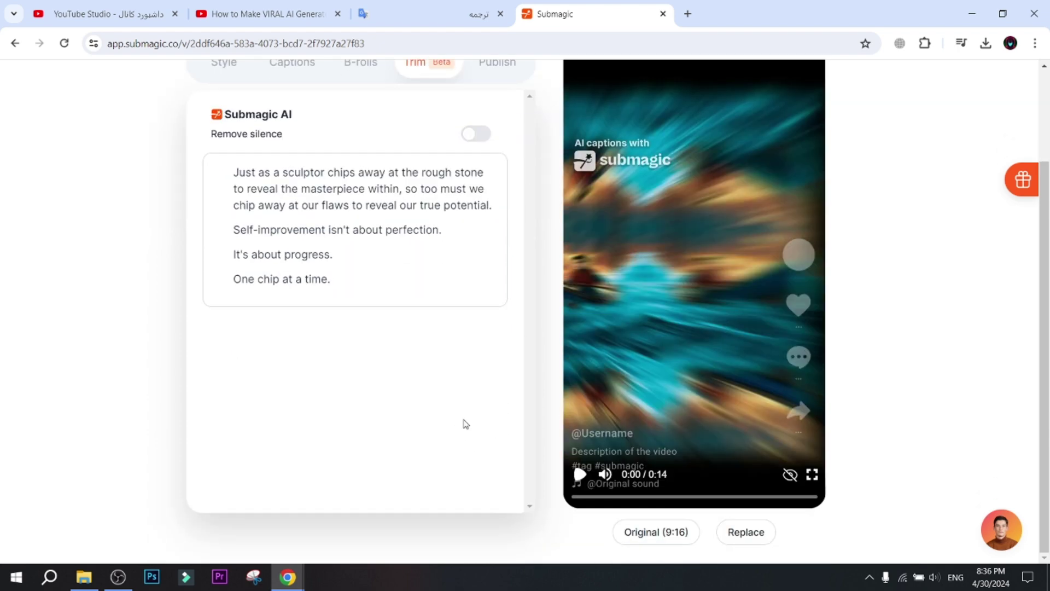
{"action": "scroll", "coordinate": [574, 382], "scroll_direction": "up", "scroll_amount": 2}
{"action": "left_click", "coordinate": [853, 119]}
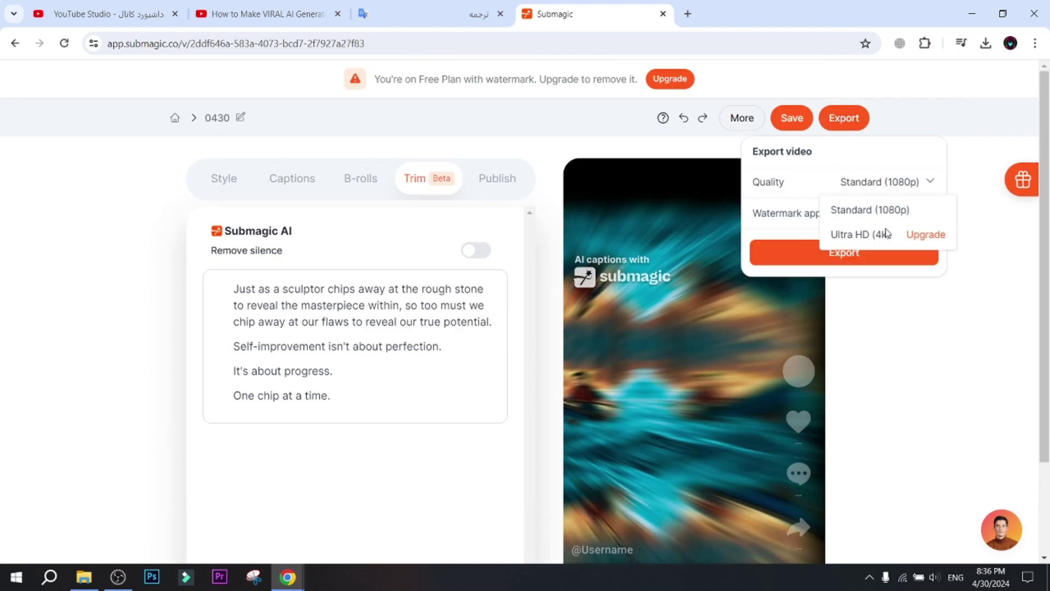
{"action": "left_click", "coordinate": [930, 235]}
{"action": "scroll", "coordinate": [525, 328], "scroll_direction": "down", "scroll_amount": 2}
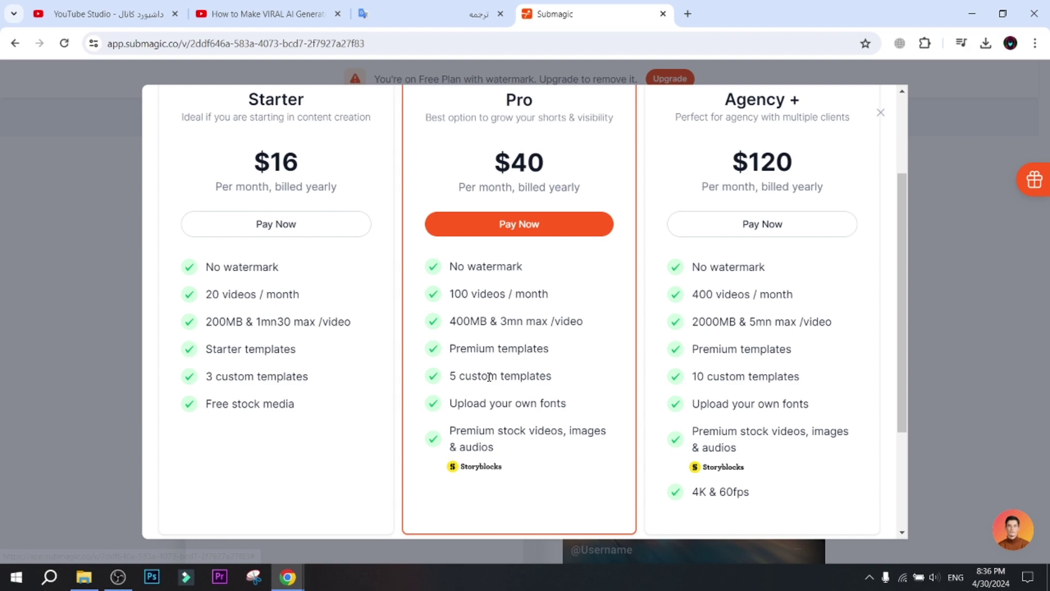
{"action": "scroll", "coordinate": [526, 329], "scroll_direction": "down", "scroll_amount": 1}
{"action": "scroll", "coordinate": [311, 398], "scroll_direction": "up", "scroll_amount": 3}
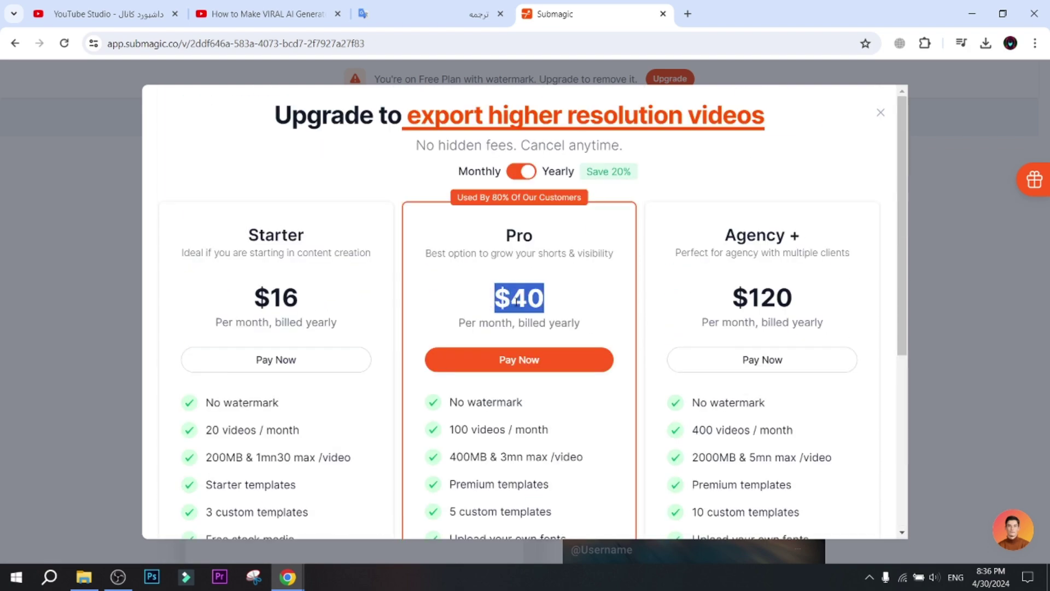